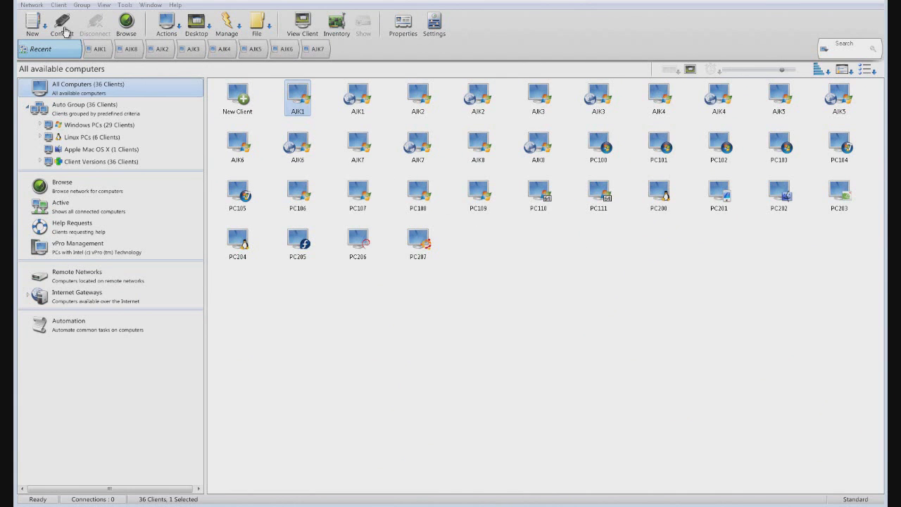
- Connect to the selected client AJK1 and disconnect from it
click(59, 5)
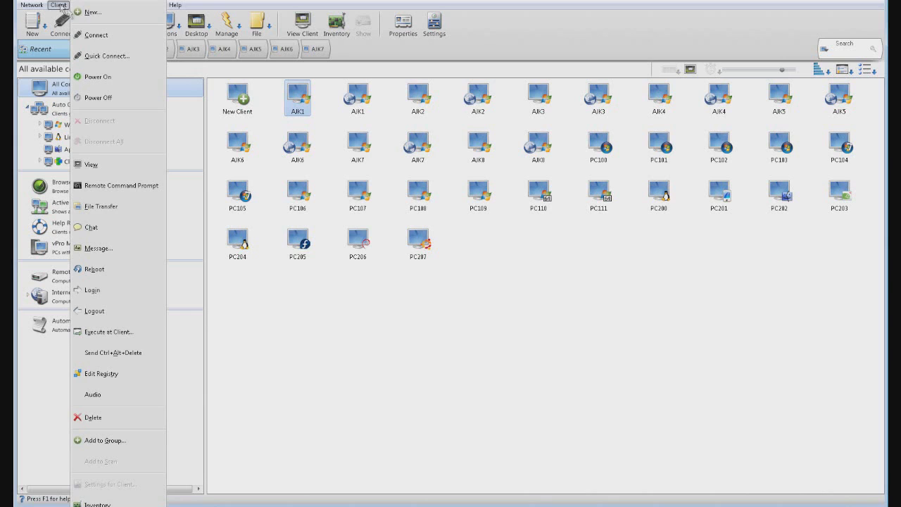
click(91, 33)
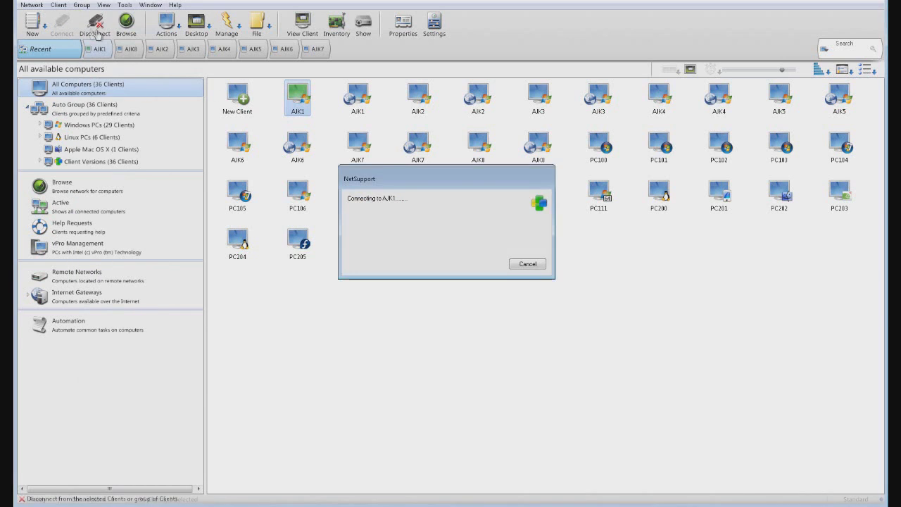
right_click(308, 114)
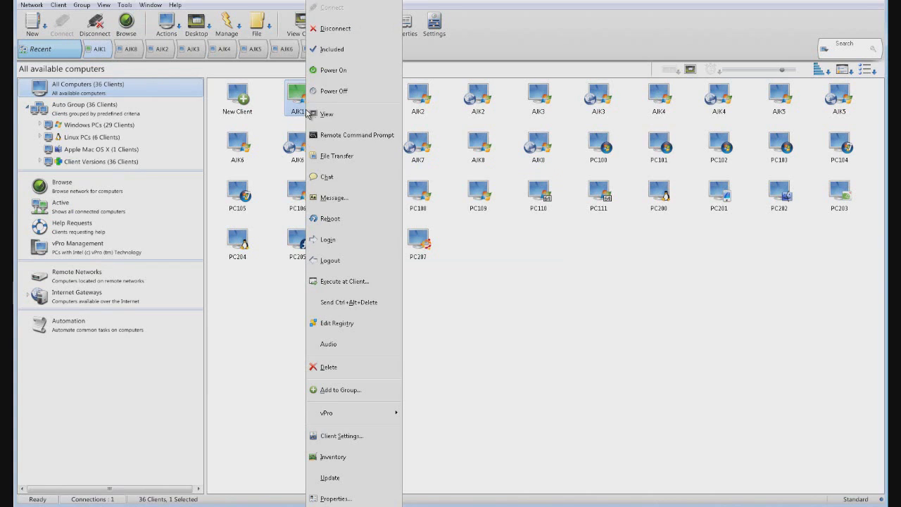
click(332, 28)
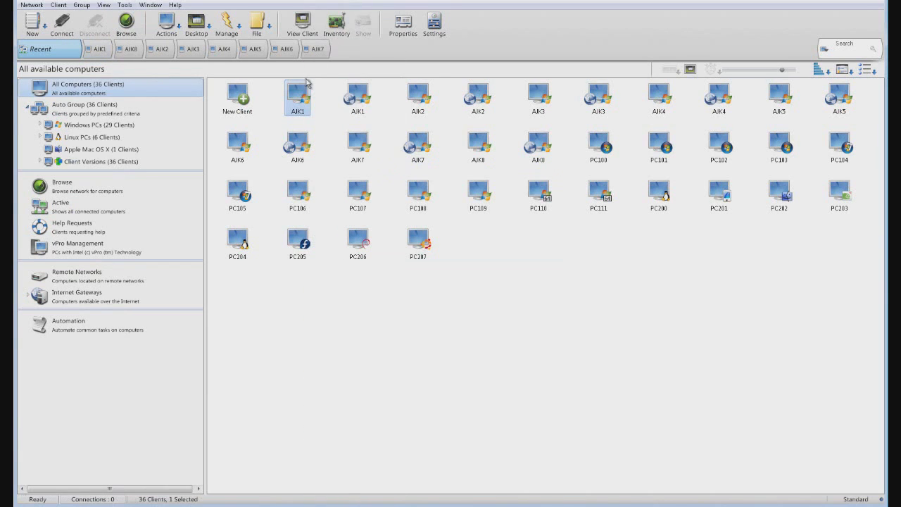
- Connect to client AJK1 a second time and end that connection again
right_click(297, 98)
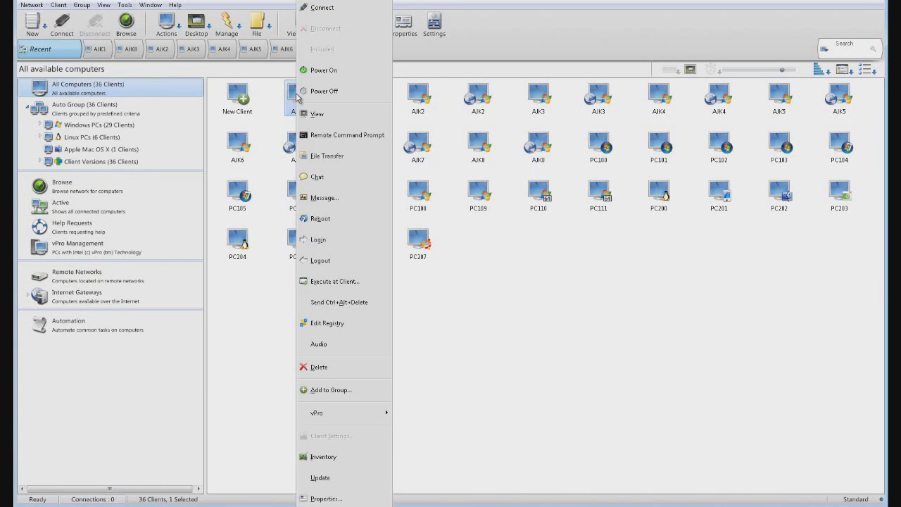
click(326, 12)
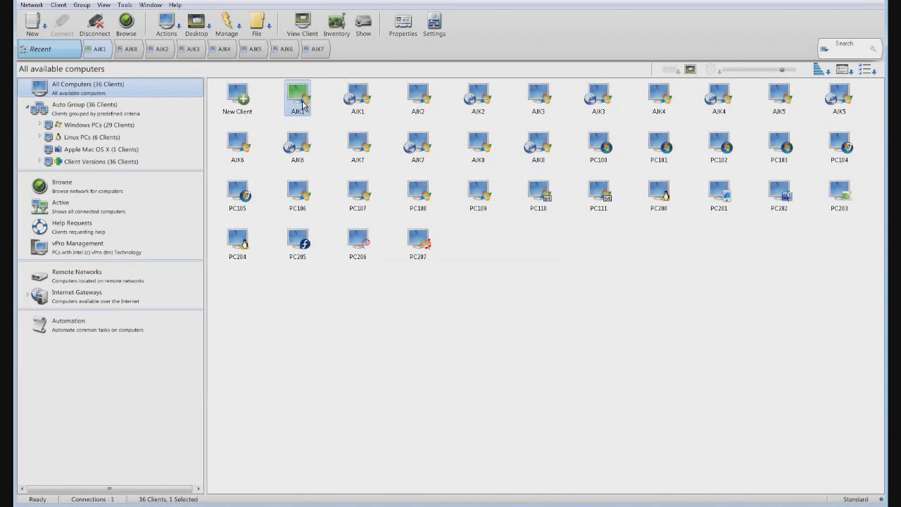
right_click(302, 106)
click(330, 30)
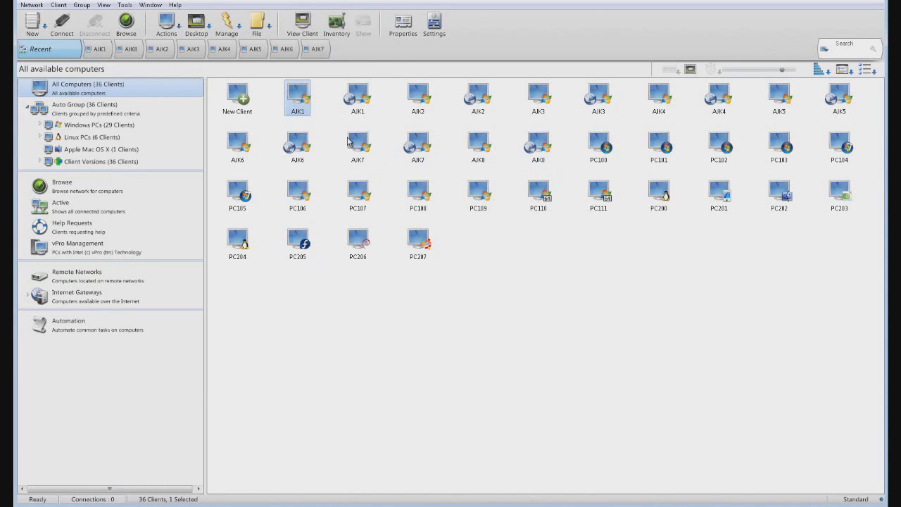
- Open the Browse Network options and dismiss them without starting a search
click(126, 28)
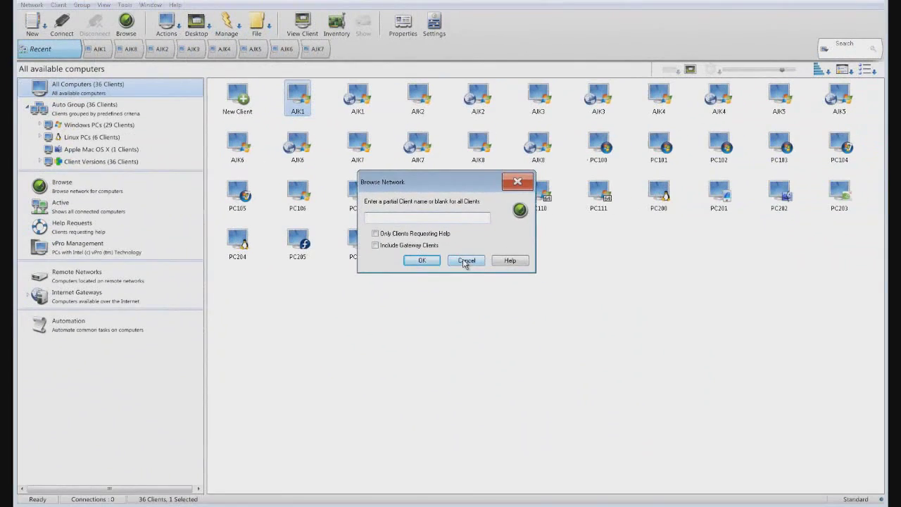
click(491, 346)
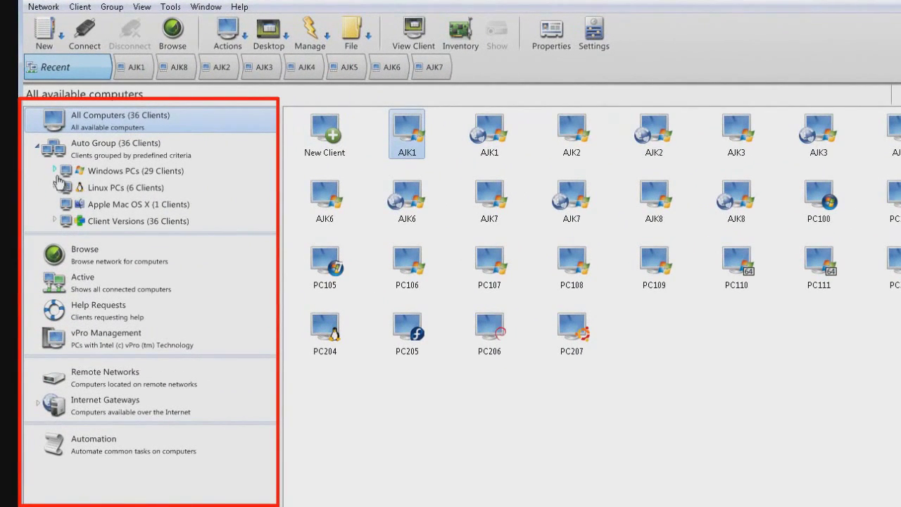
- Expand the Windows PCs and Linux PCs auto groups to review their operating system subgroups, and collapse both
click(55, 171)
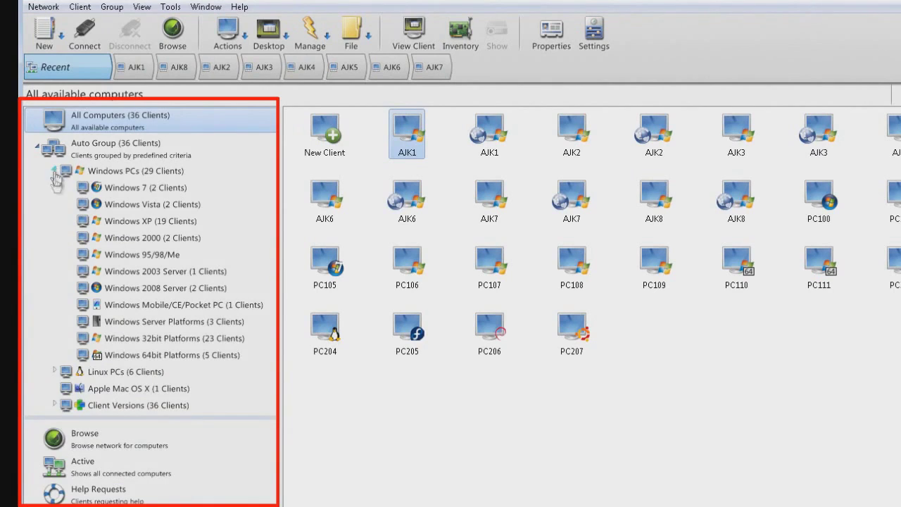
click(55, 371)
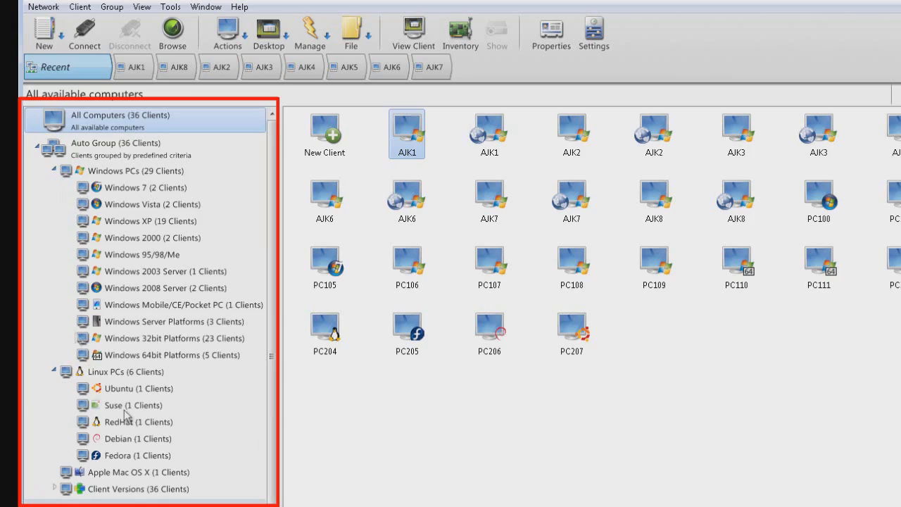
click(55, 170)
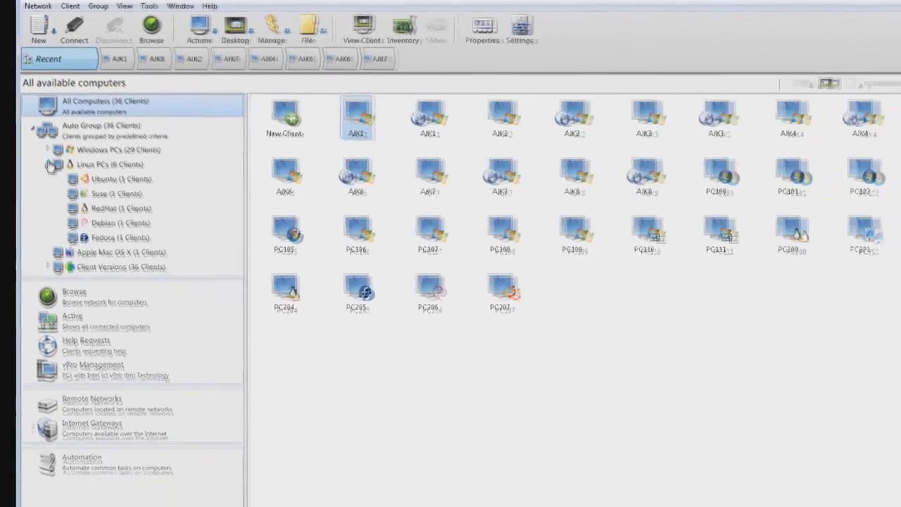
click(54, 186)
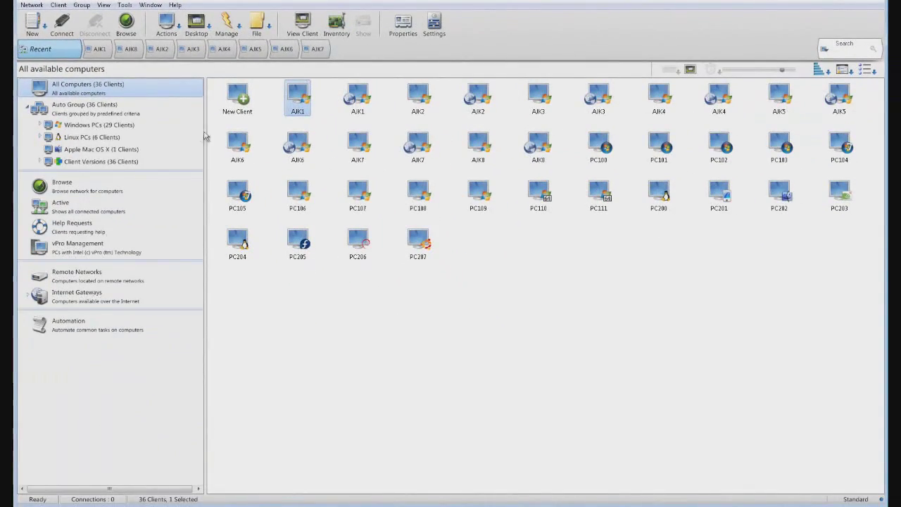
- Connect to client AJK1 and show the active view of all connected computers
right_click(302, 101)
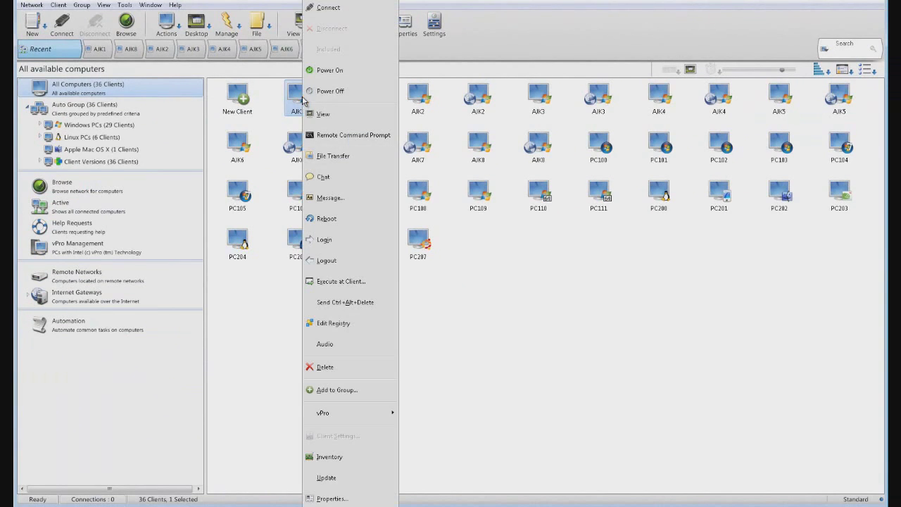
click(327, 10)
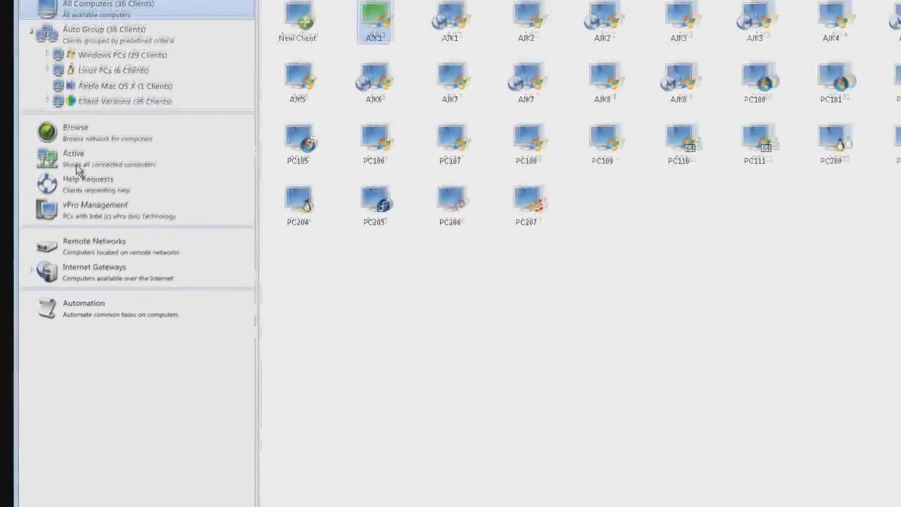
click(68, 185)
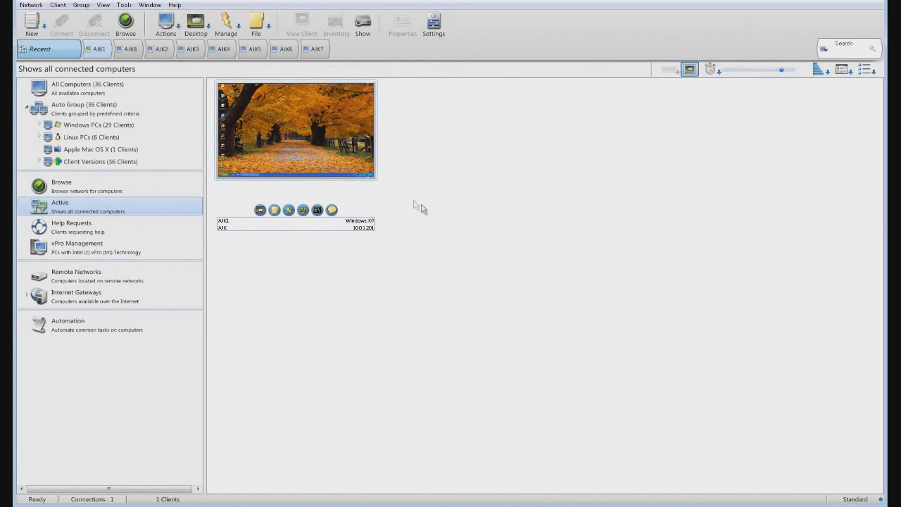
- Open a remote view of AJK1's screen and move the viewing window up so the whole desktop fits
mouse_move(326, 155)
right_click(298, 138)
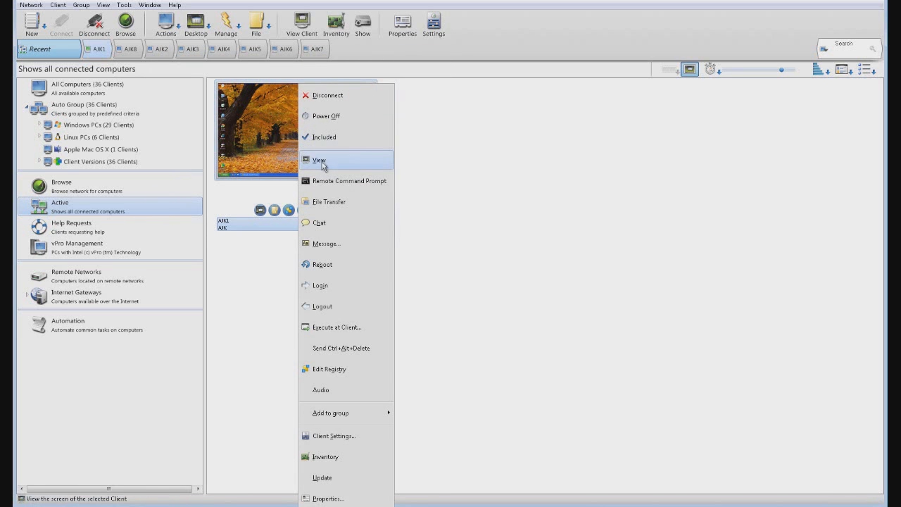
click(323, 161)
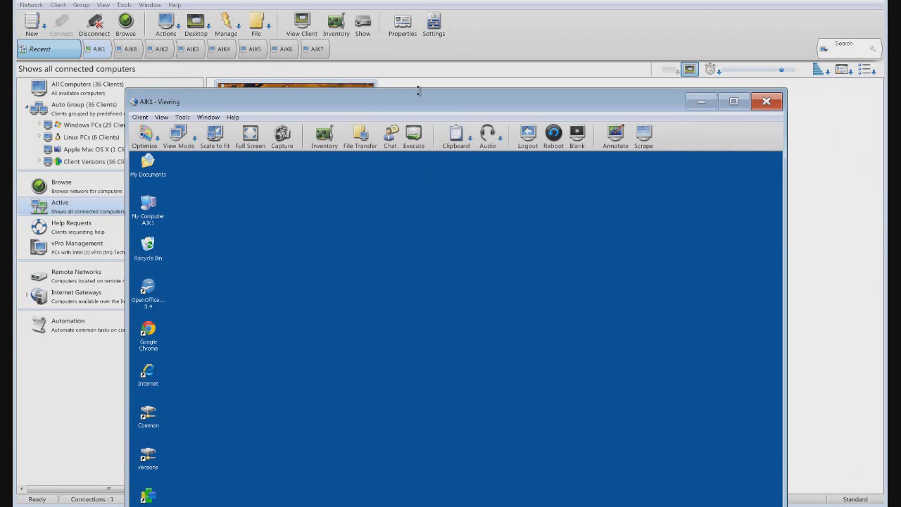
drag(418, 103, 403, 15)
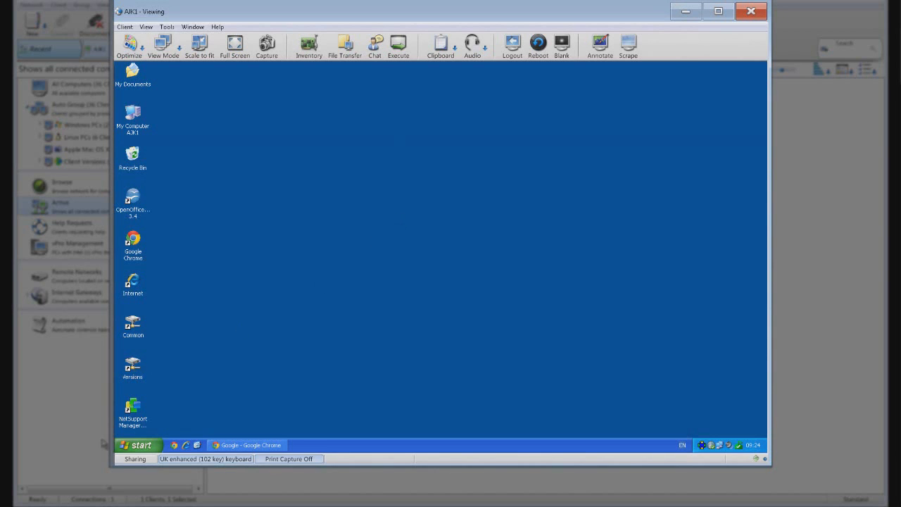
- Browse the installed programs in AJK1's remote Start menu and close it
click(130, 444)
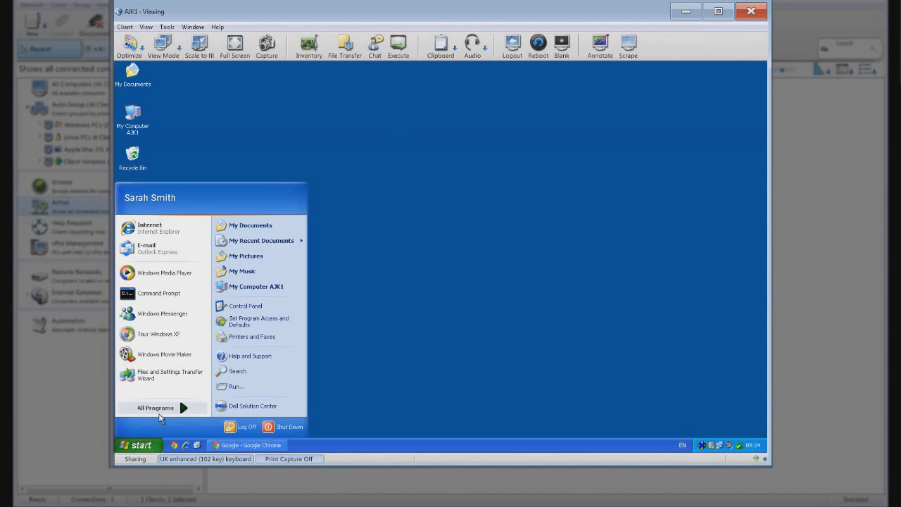
mouse_move(163, 409)
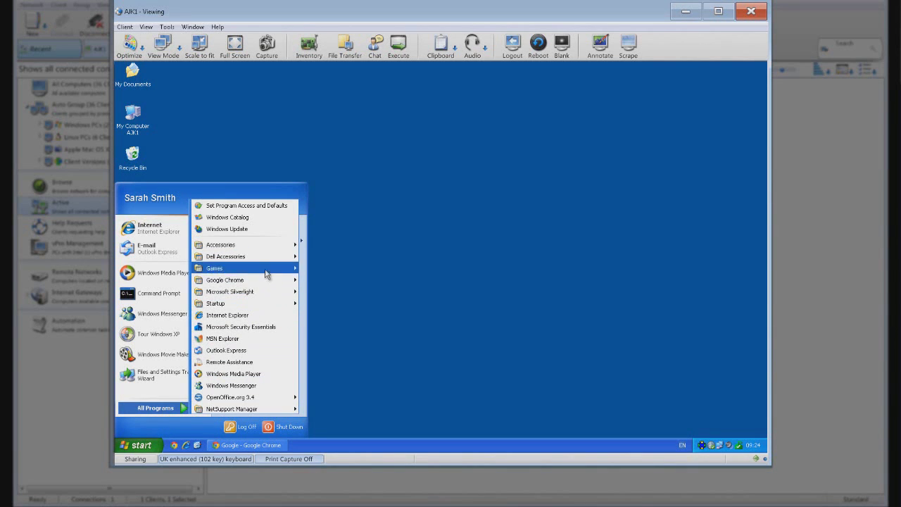
mouse_move(266, 292)
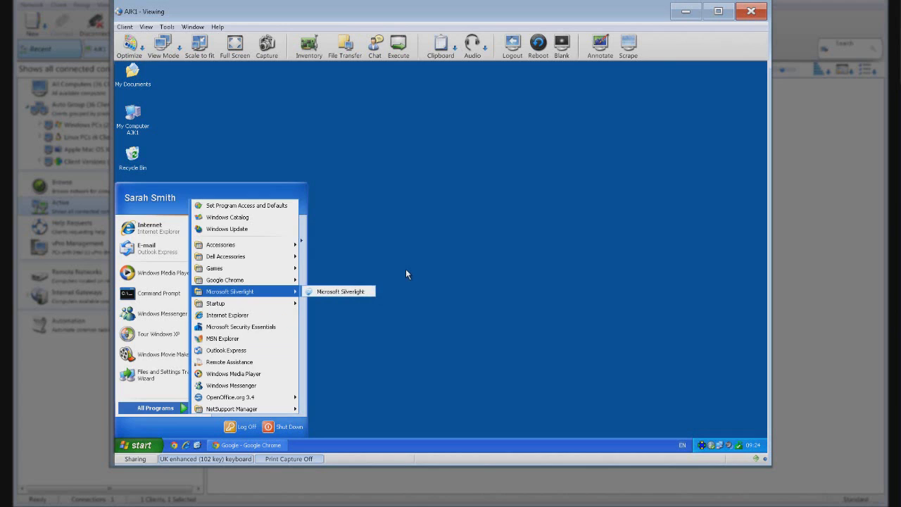
click(405, 270)
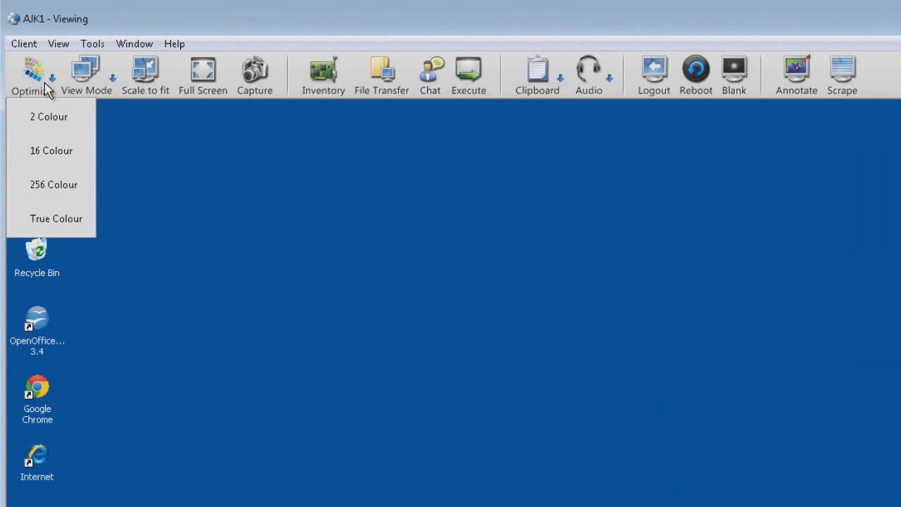
- Review the remote view's colour optimization and Share, Watch and Control modes, and close the AJK1 viewing window
click(273, 222)
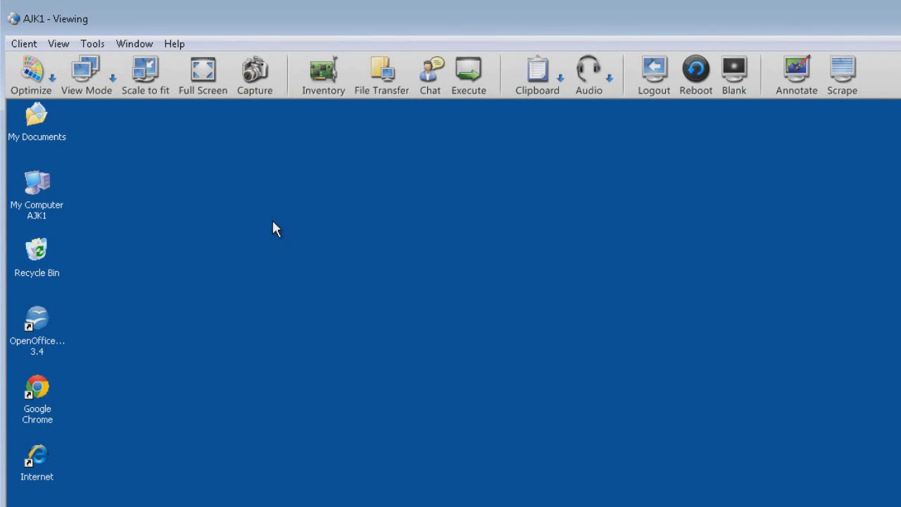
click(112, 85)
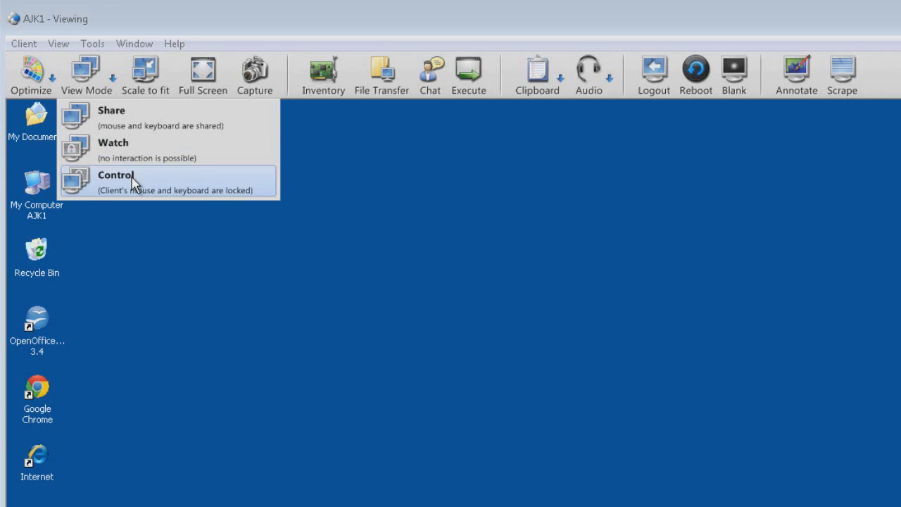
click(237, 246)
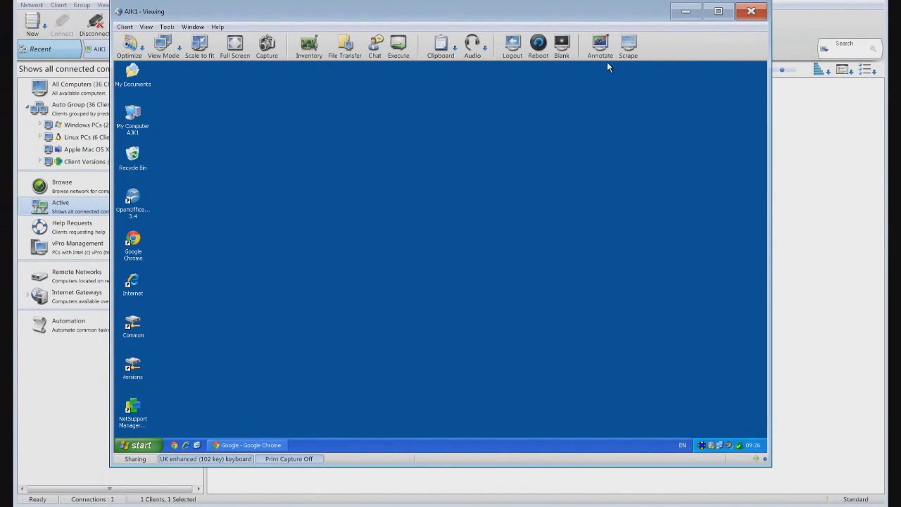
click(749, 14)
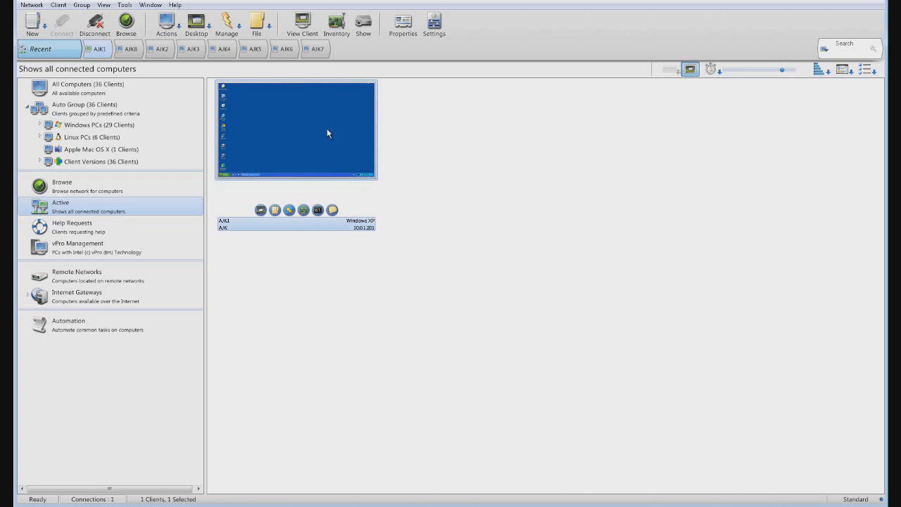
- Open AJK1's inventory and review the hardware summary, including system overview, motherboard and network adapter details
click(334, 28)
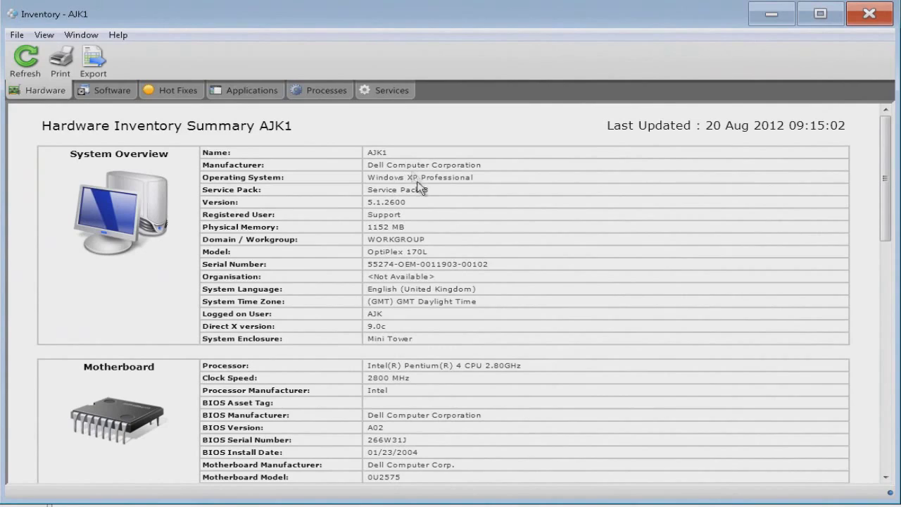
drag(883, 231, 884, 290)
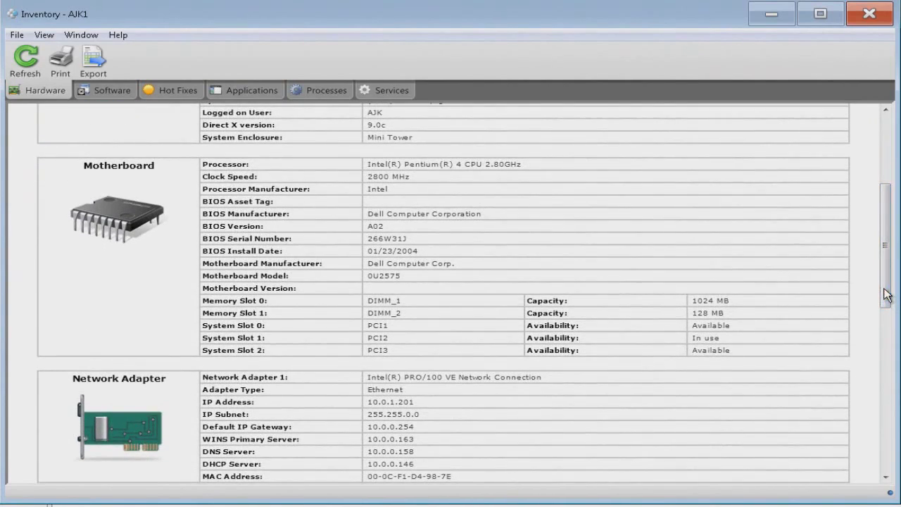
scroll(887, 298, down, 3)
drag(888, 299, 891, 209)
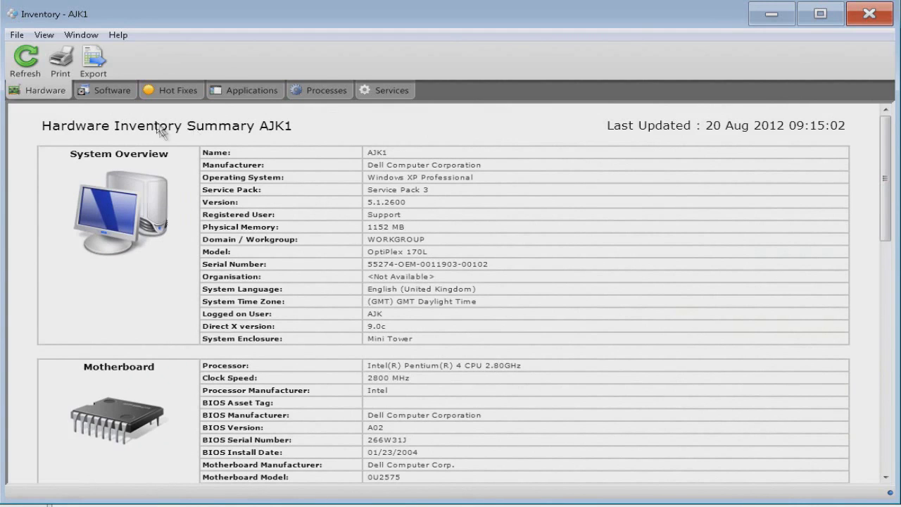
- Review AJK1's software inventory, hot fixes, running applications and processes
click(116, 92)
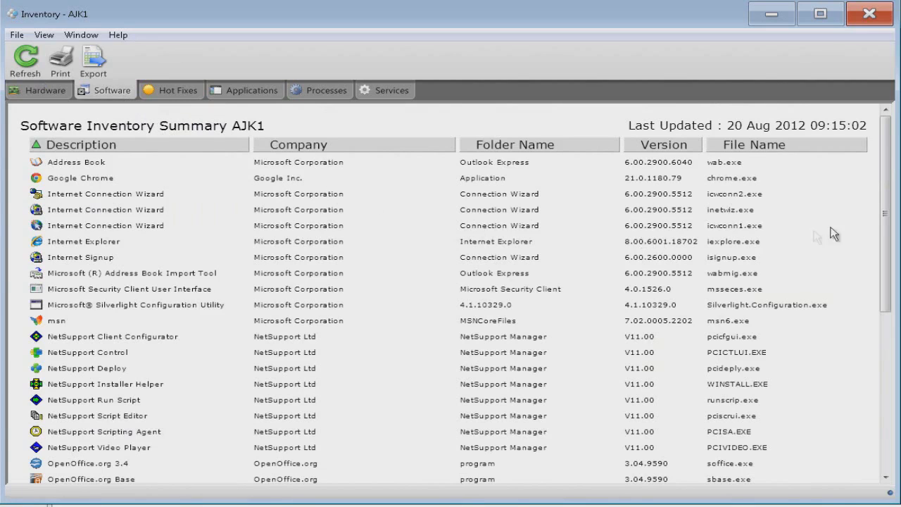
drag(885, 215, 888, 177)
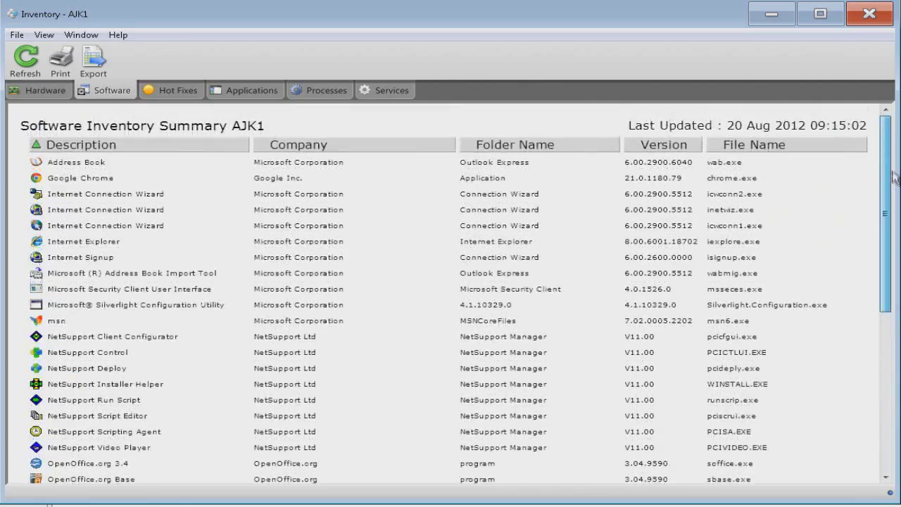
click(176, 90)
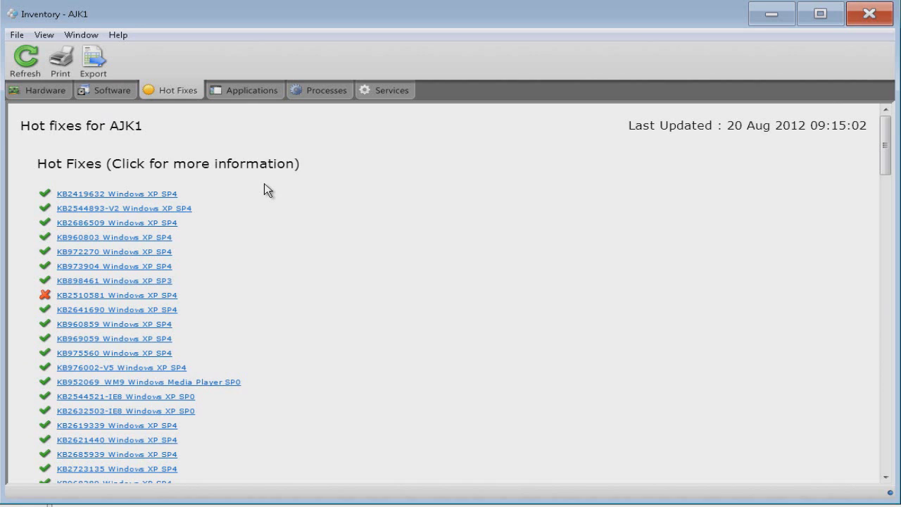
click(250, 92)
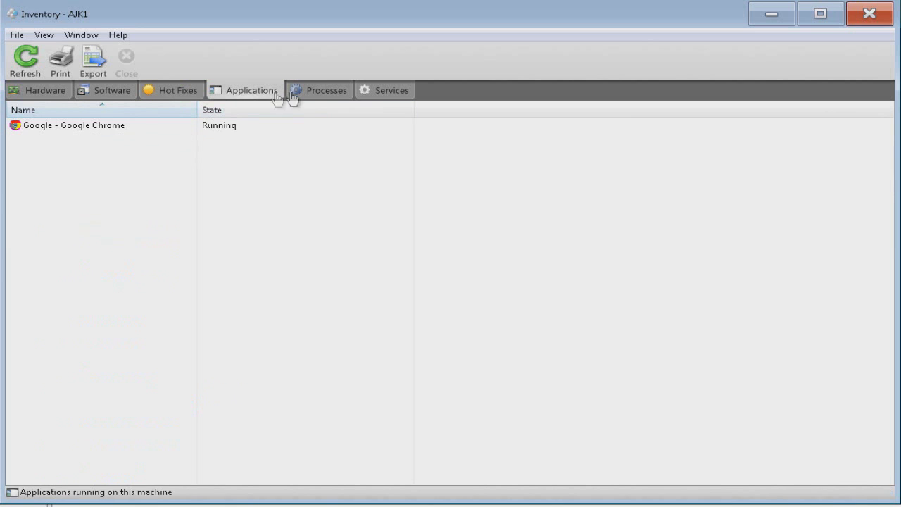
click(316, 96)
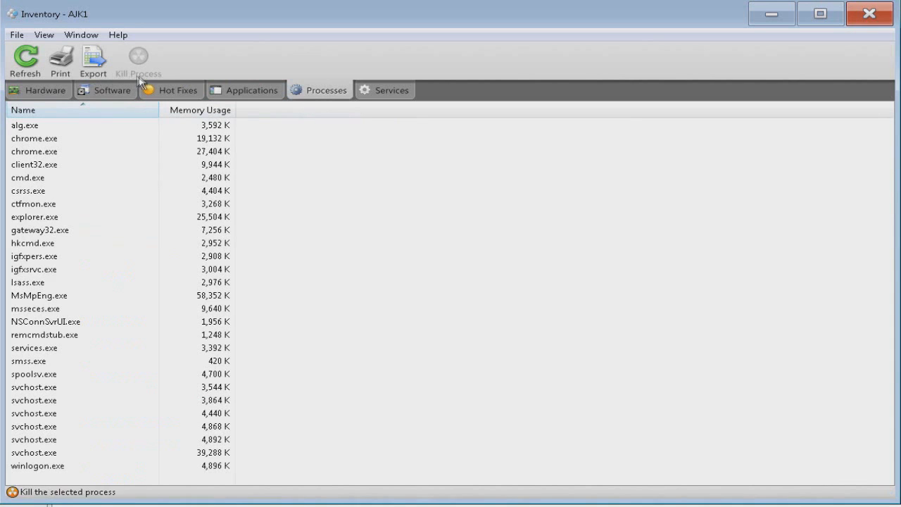
- Review AJK1's services with a widened Description column, select the running Application Layer Gateway service, and close the inventory
click(382, 95)
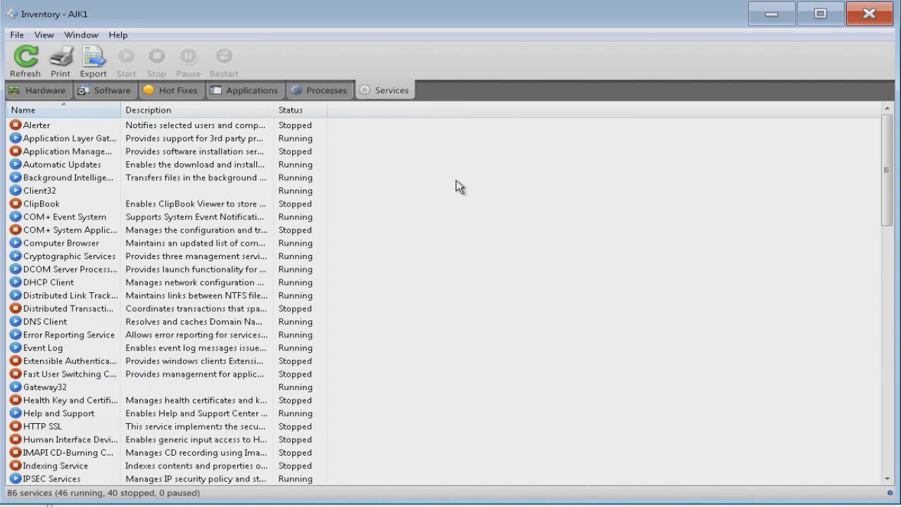
drag(274, 110, 582, 135)
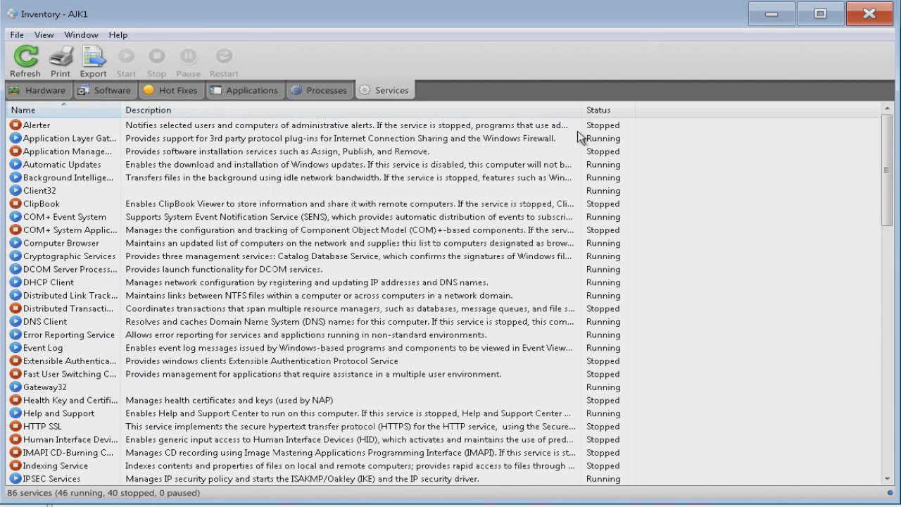
click(82, 143)
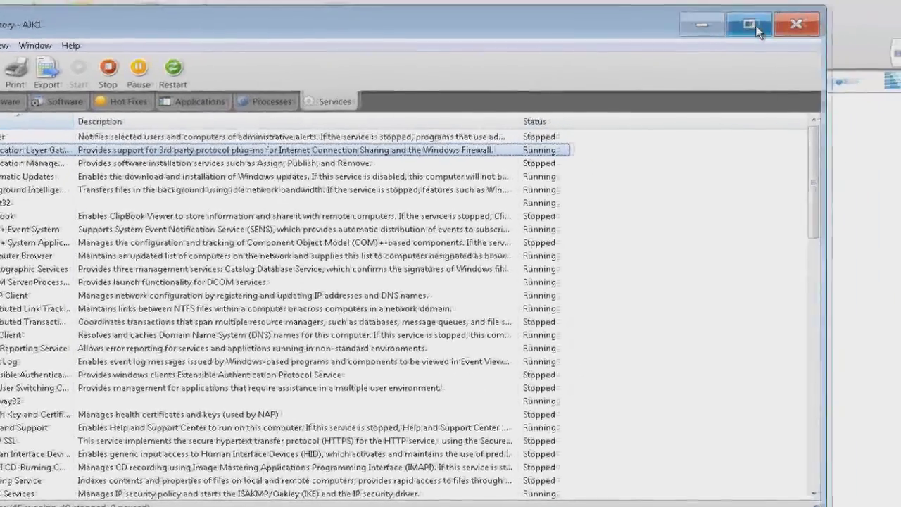
click(864, 14)
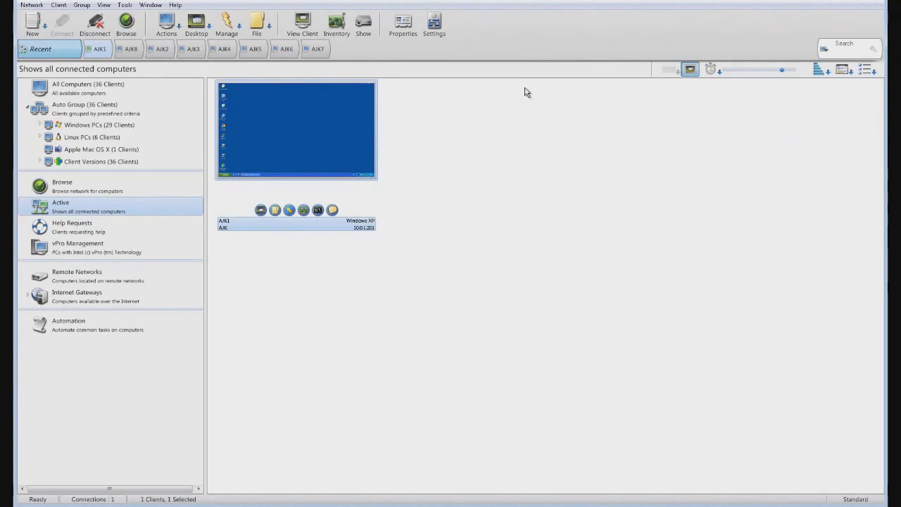
- Open a remote command prompt on AJK1, run ipconfig to view its IP configuration, and close the prompt
right_click(357, 112)
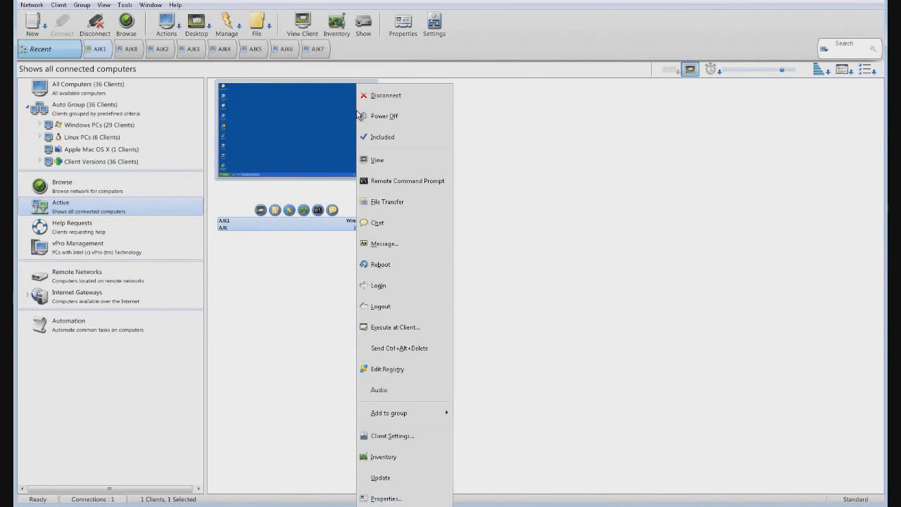
click(402, 182)
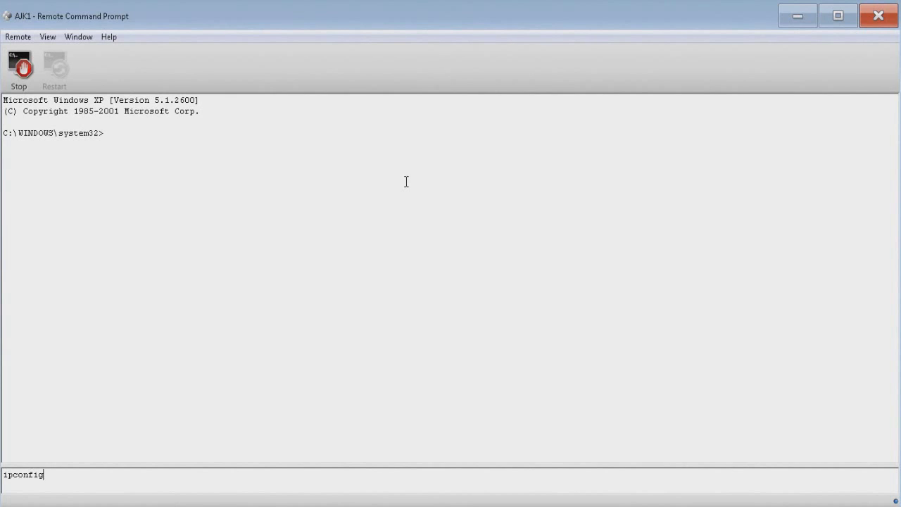
key(Return)
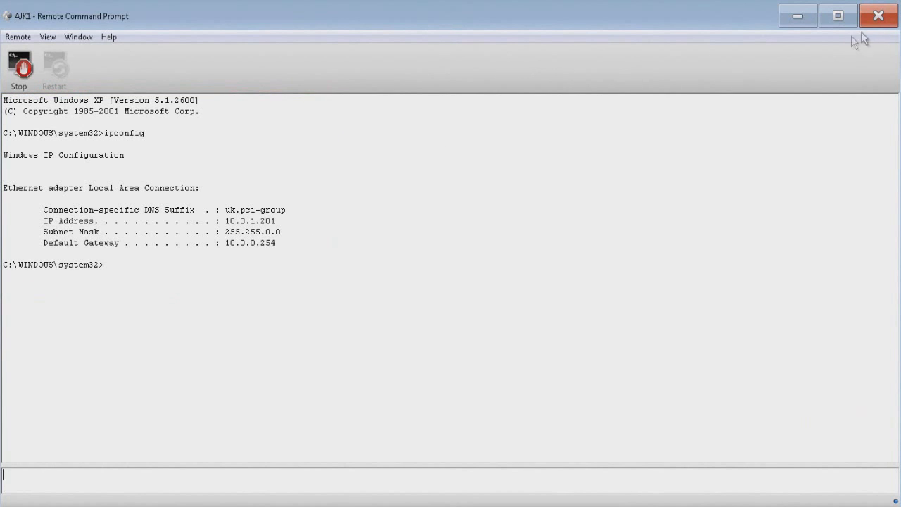
click(877, 17)
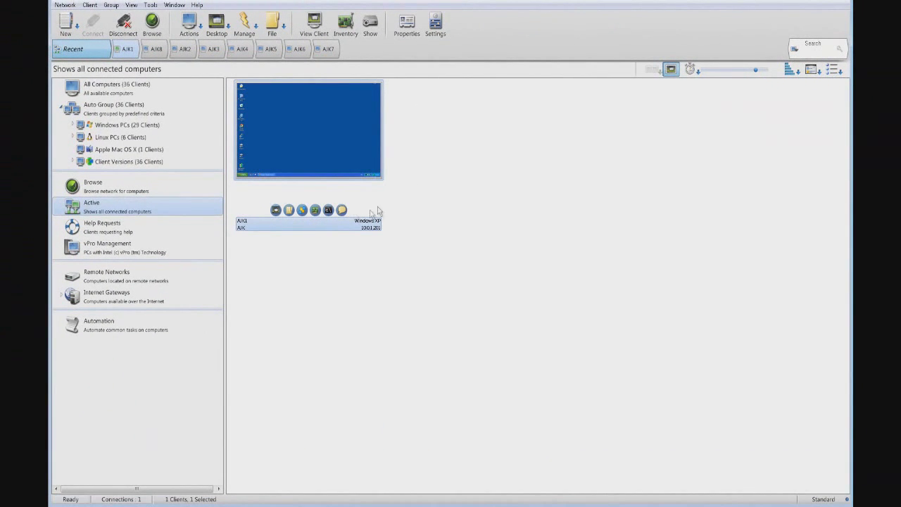
- Open AJK1's remote registry, view the values in HKEY_LOCAL_MACHINE\SOFTWARE\NetSupport Manager\InstalledFeatures, and close the registry editor
click(303, 213)
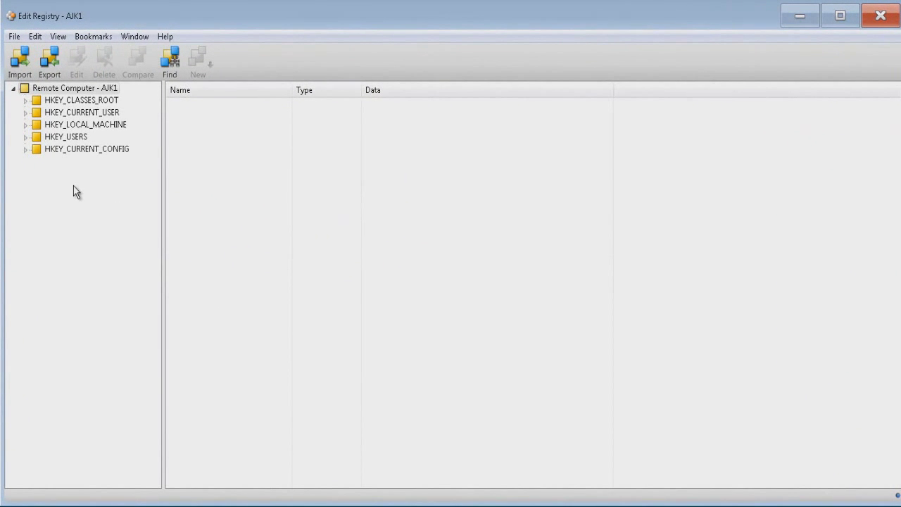
click(26, 125)
click(37, 174)
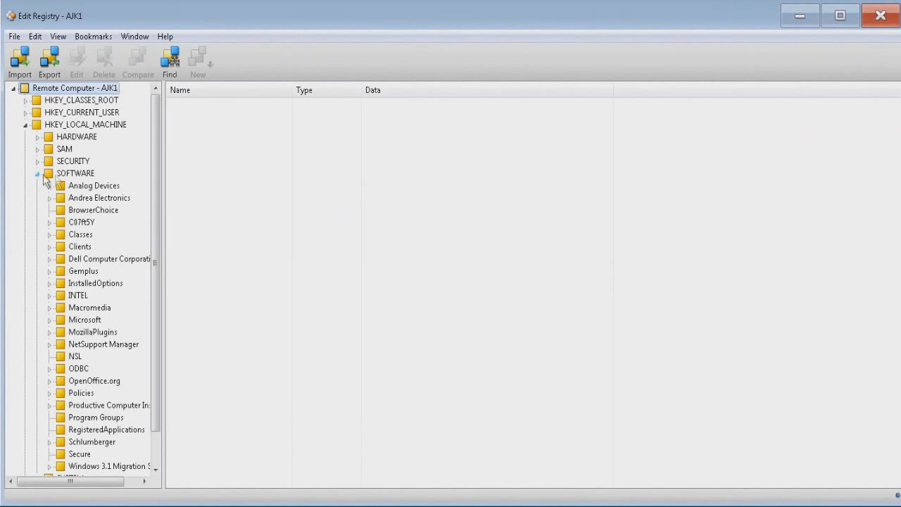
click(50, 345)
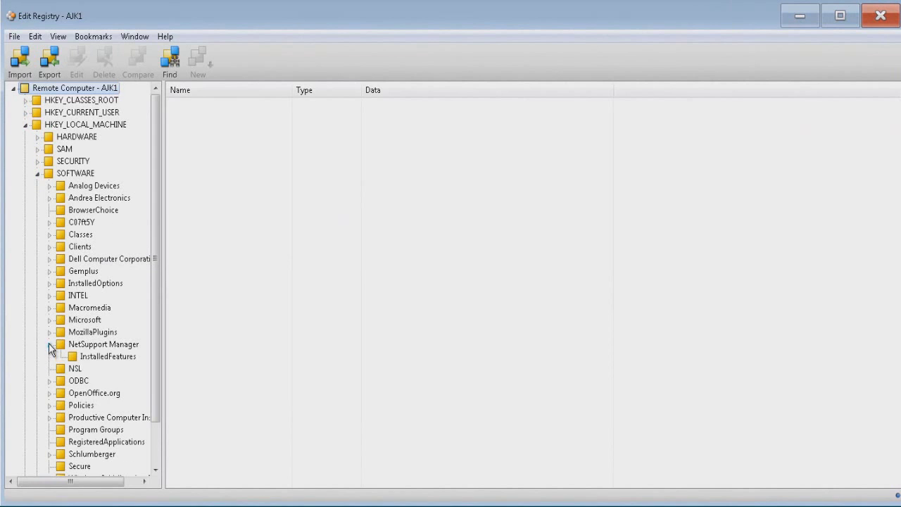
click(102, 357)
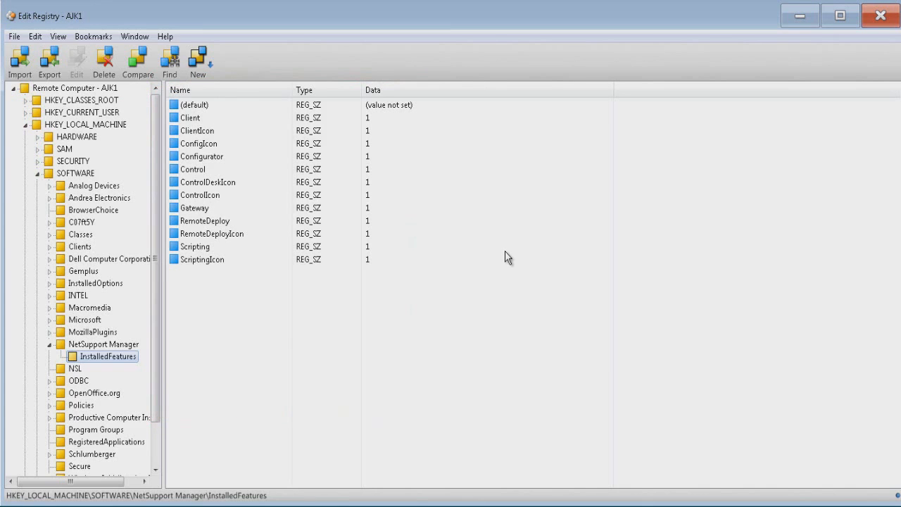
click(879, 19)
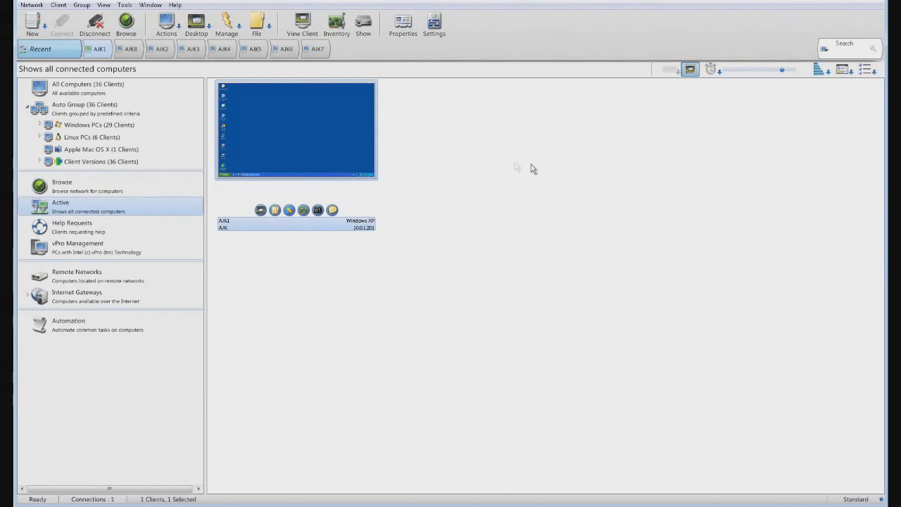
- Open File Transfer for AJK1 and browse the client's C: drive through the Documents and Settings profile folders and the WINDOWS log files
click(270, 29)
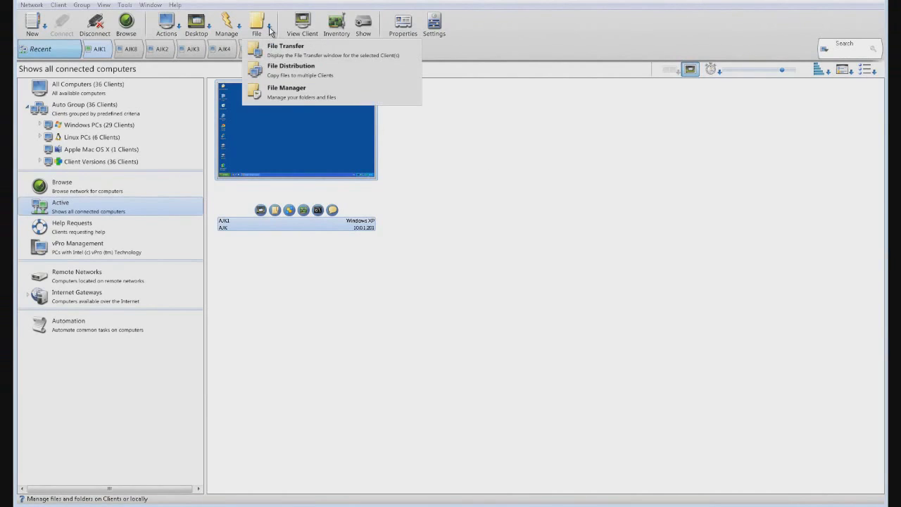
click(274, 49)
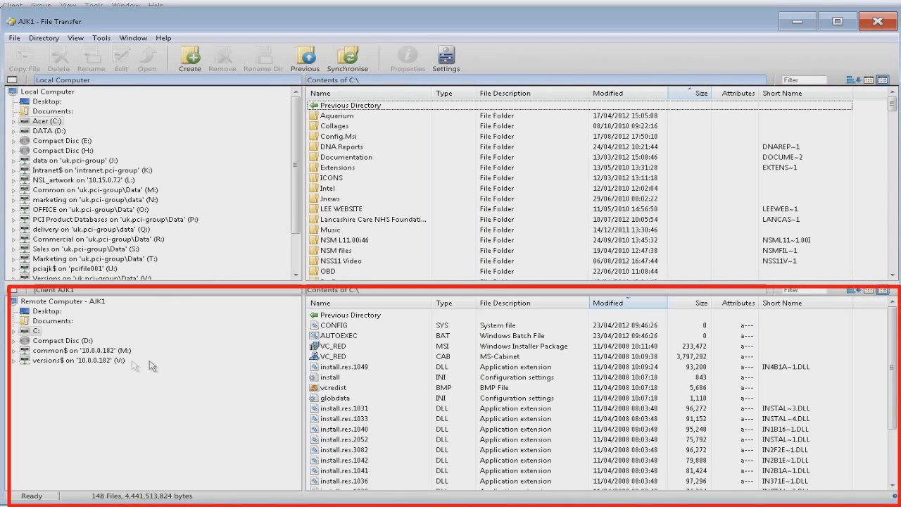
click(14, 330)
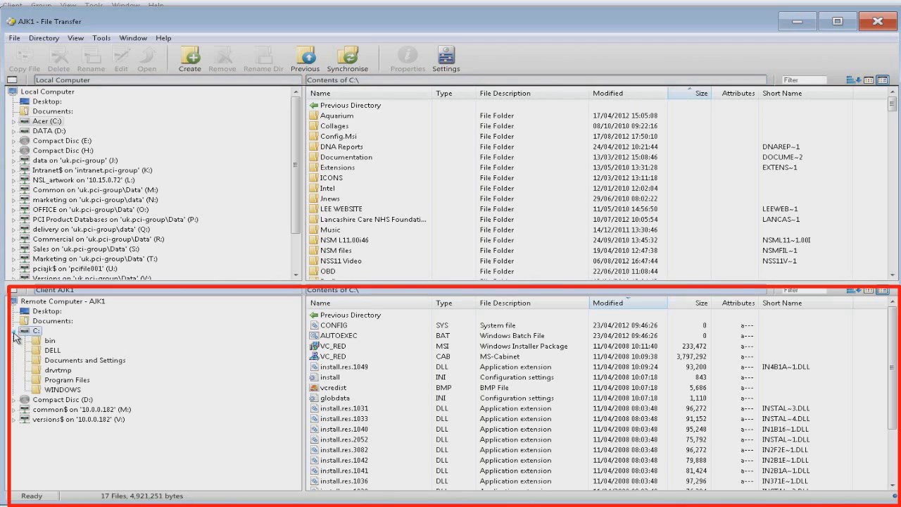
click(52, 360)
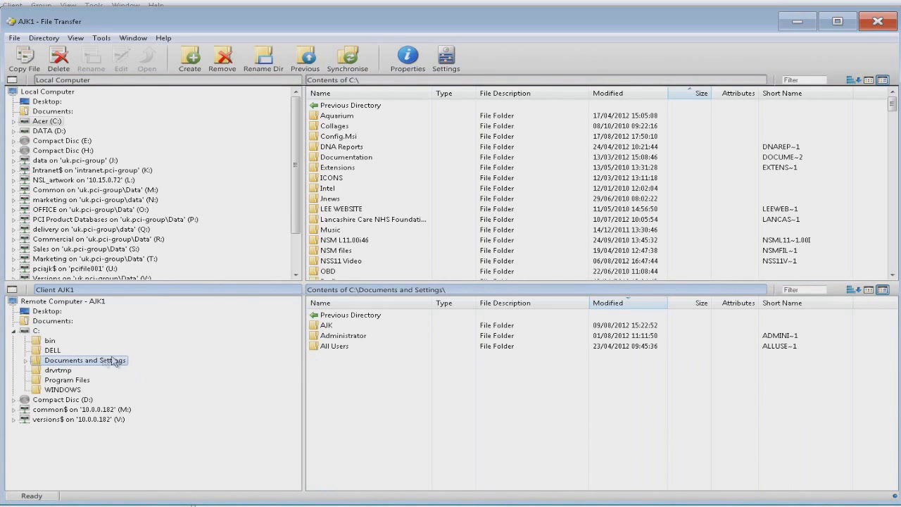
click(26, 360)
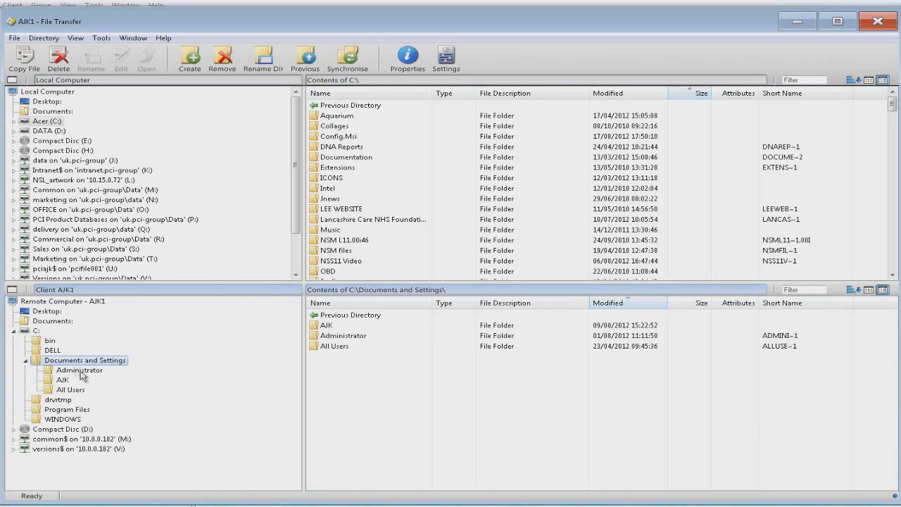
click(70, 371)
click(63, 380)
click(71, 390)
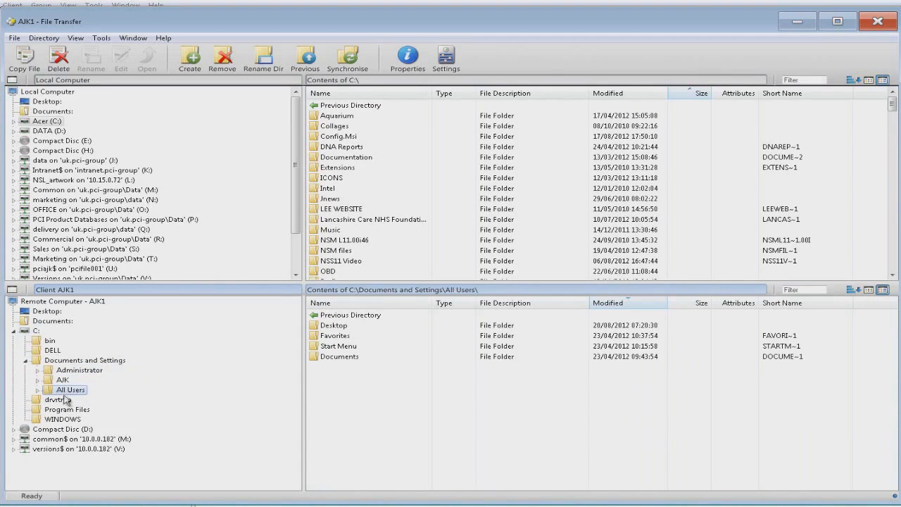
click(63, 420)
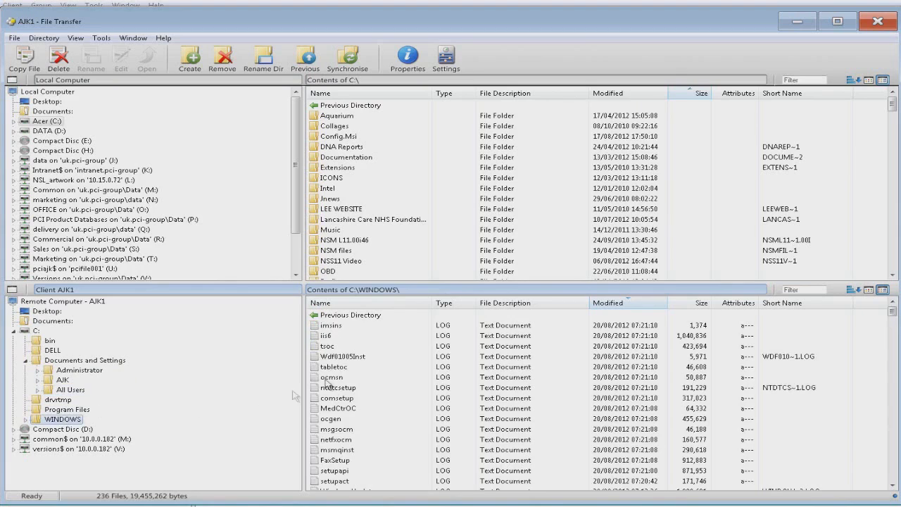
click(329, 328)
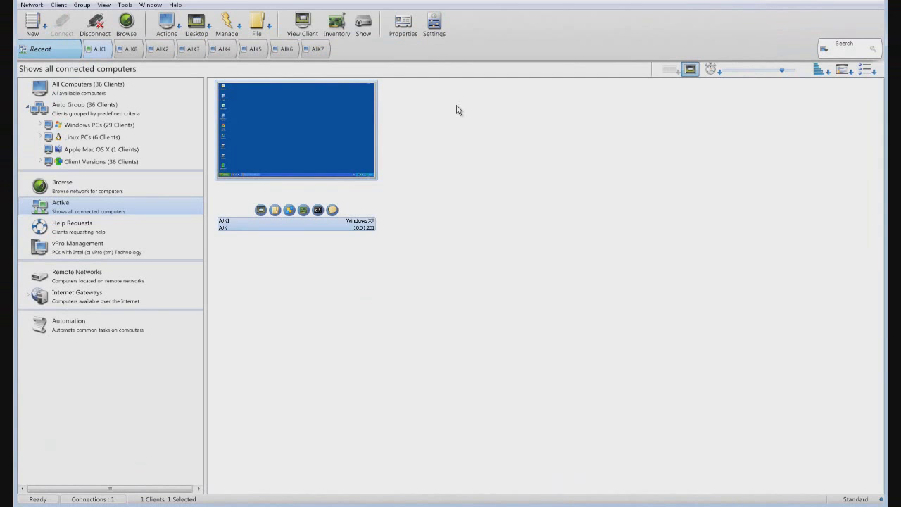
- Select the AJK1 to AJK8 clients without globe symbols among all computers, create a group named netsupport, and close the group dialog
click(107, 86)
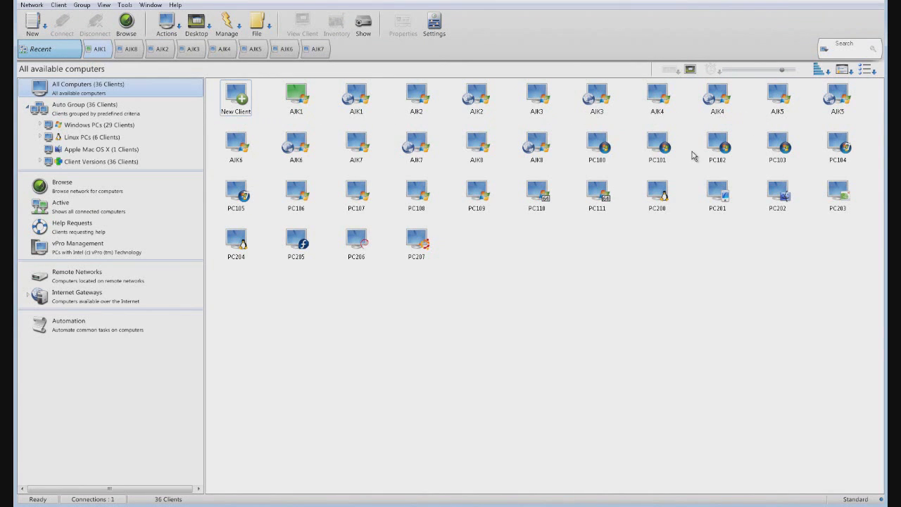
click(414, 96)
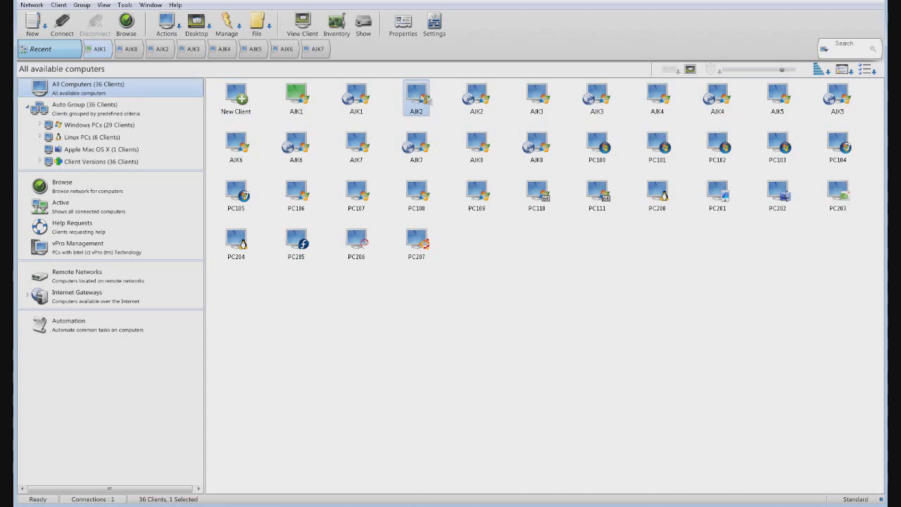
ctrl+click(537, 98)
ctrl+click(659, 102)
ctrl+click(788, 100)
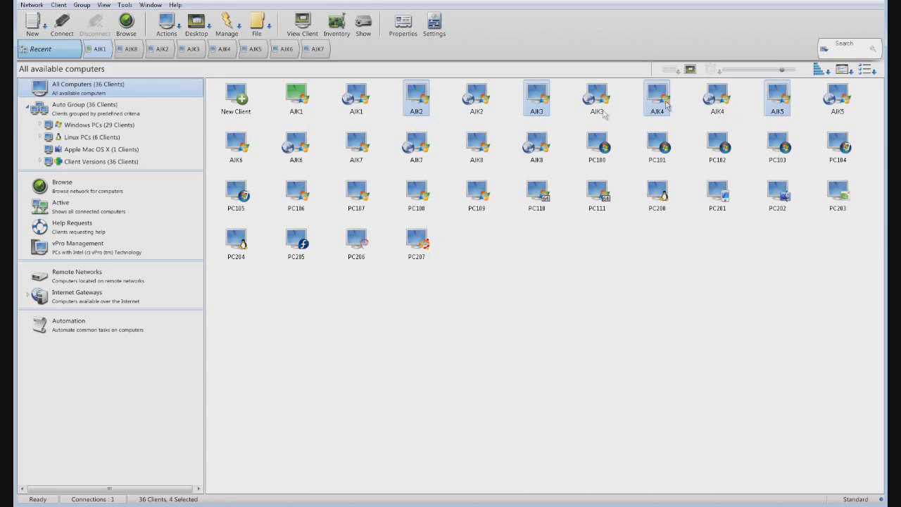
ctrl+click(245, 147)
ctrl+click(355, 145)
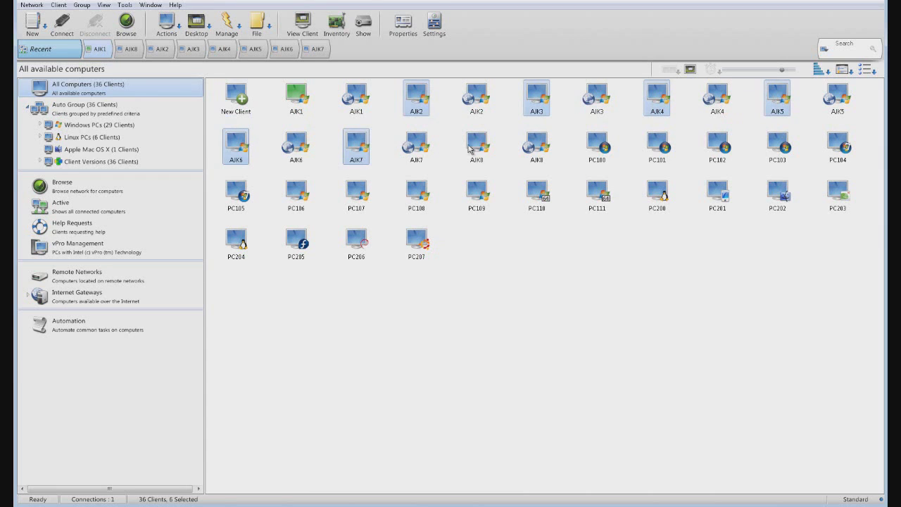
ctrl+click(482, 147)
ctrl+click(301, 109)
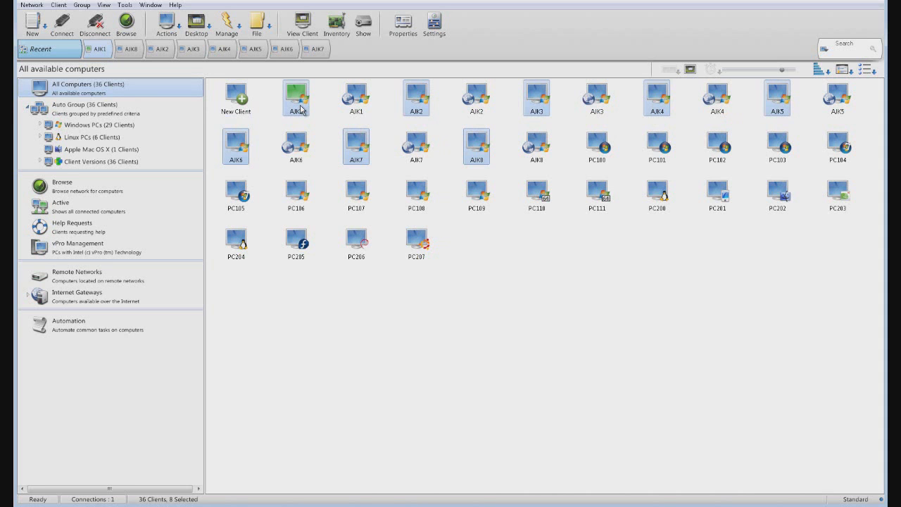
right_click(301, 108)
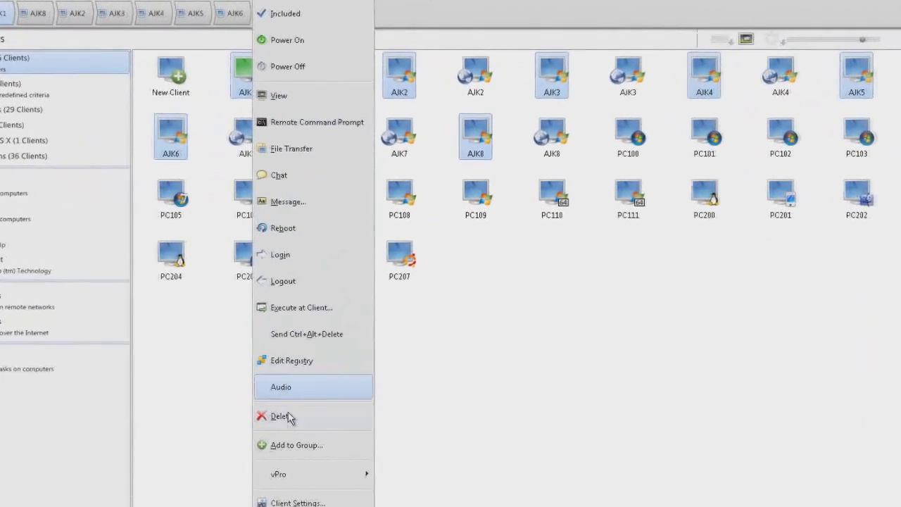
click(296, 444)
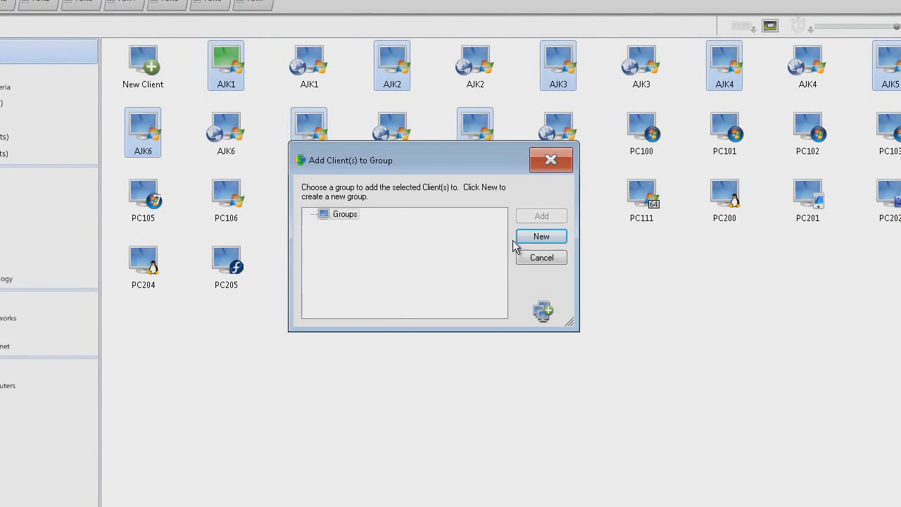
click(539, 236)
text(n)
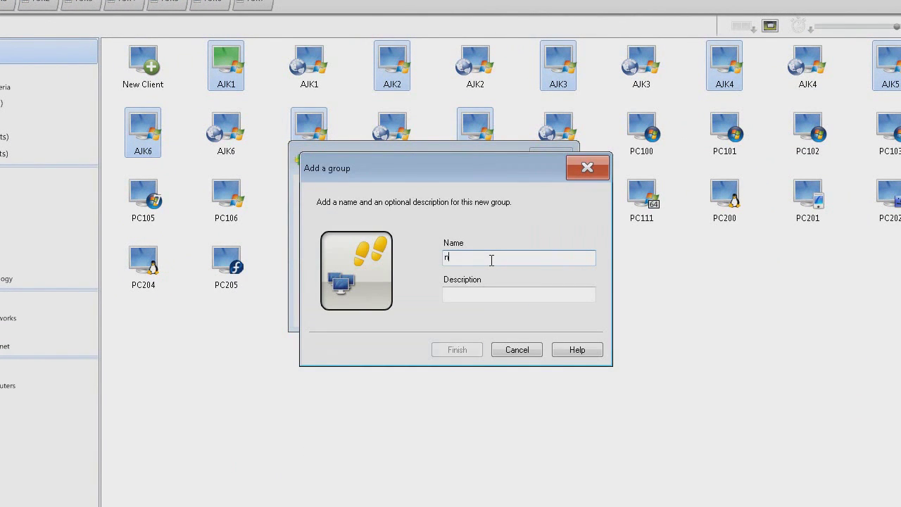
text(etsupport)
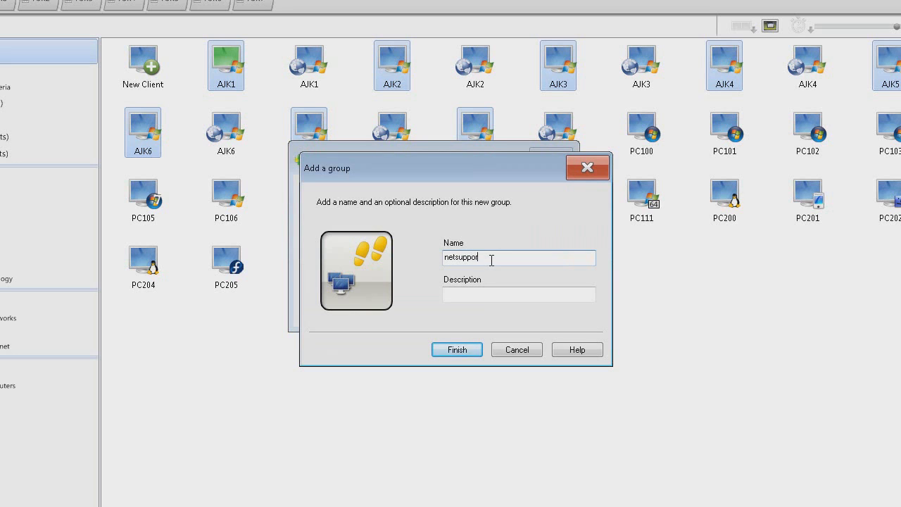
click(457, 350)
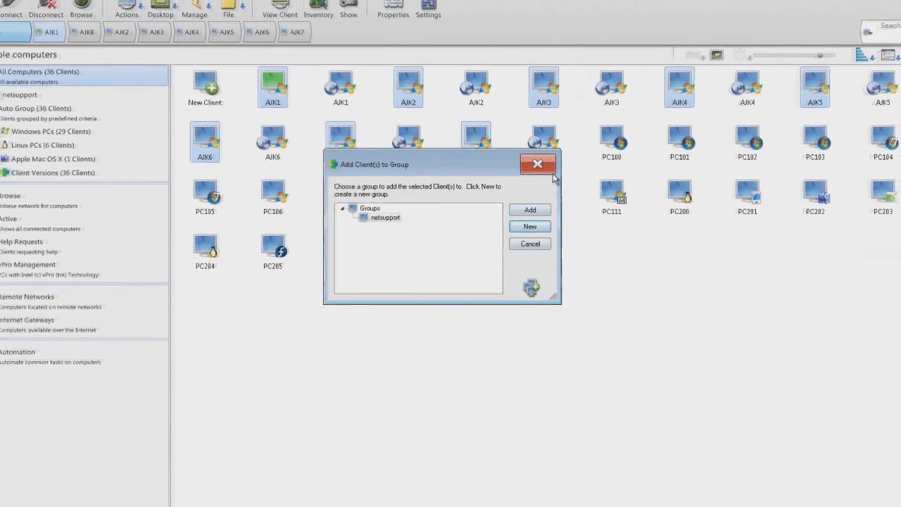
click(554, 160)
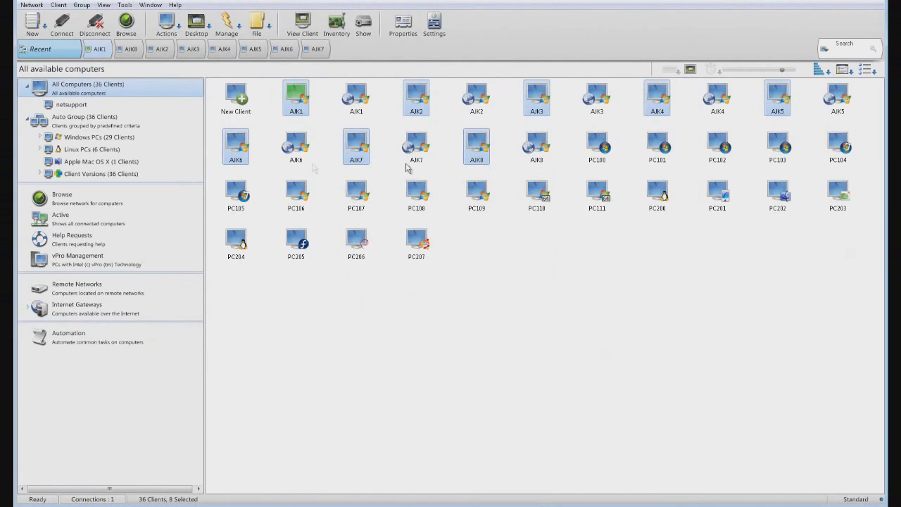
- Check the contents of the netsupport group, return to all computers, and connect to the AJK2 client without a globe symbol
click(71, 106)
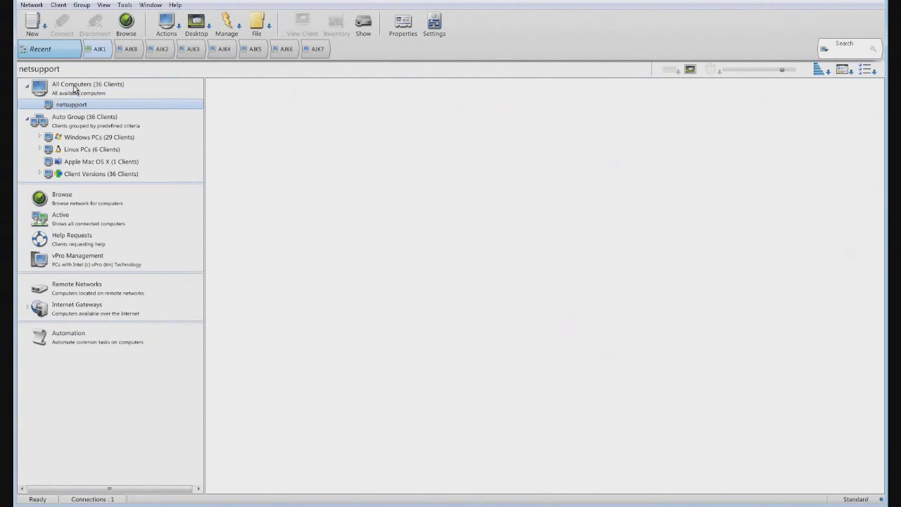
click(74, 86)
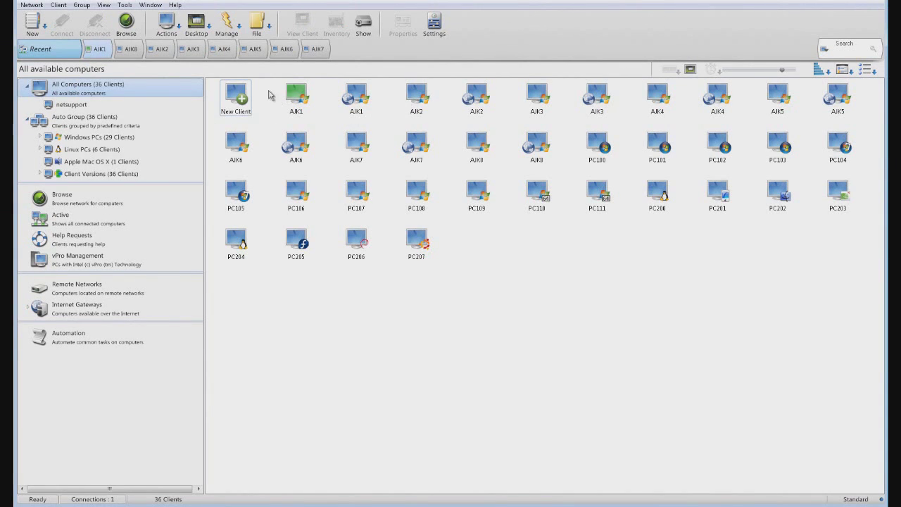
right_click(419, 95)
click(450, 9)
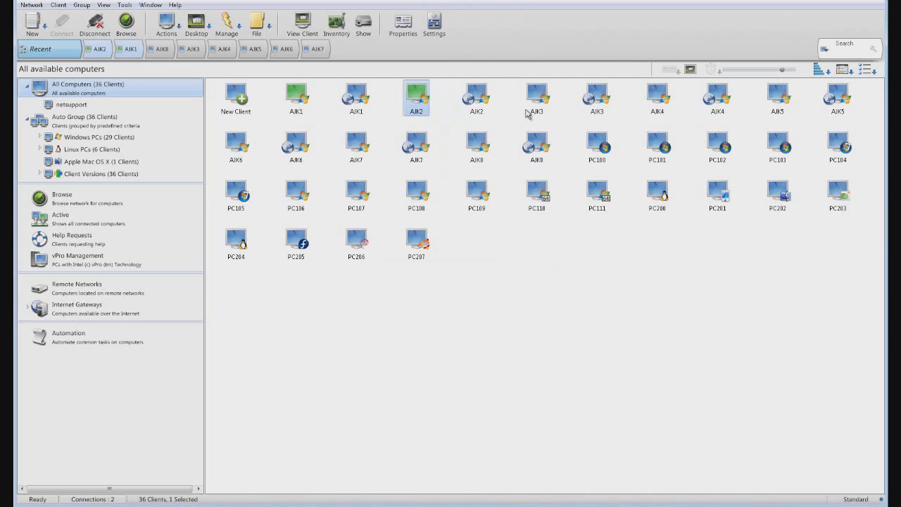
- Connect to the AJK3, AJK4, AJK5, AJK6, AJK7 and AJK8 clients without globe symbols, one after another
right_click(533, 98)
click(563, 9)
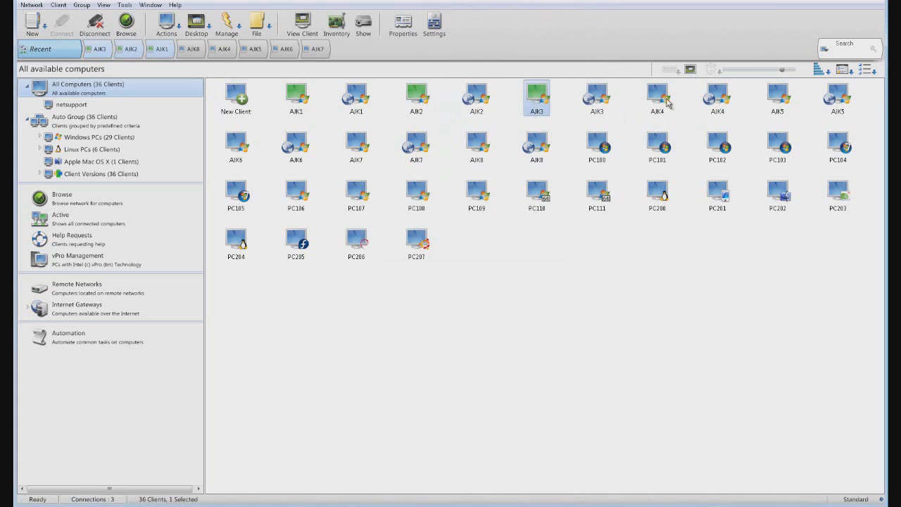
right_click(667, 105)
click(693, 9)
right_click(776, 100)
click(794, 8)
right_click(242, 148)
click(271, 9)
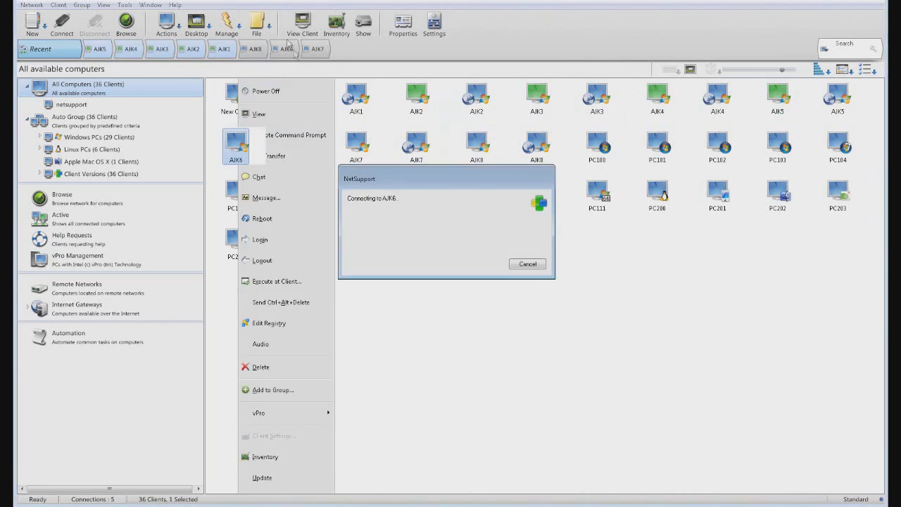
right_click(347, 145)
click(373, 8)
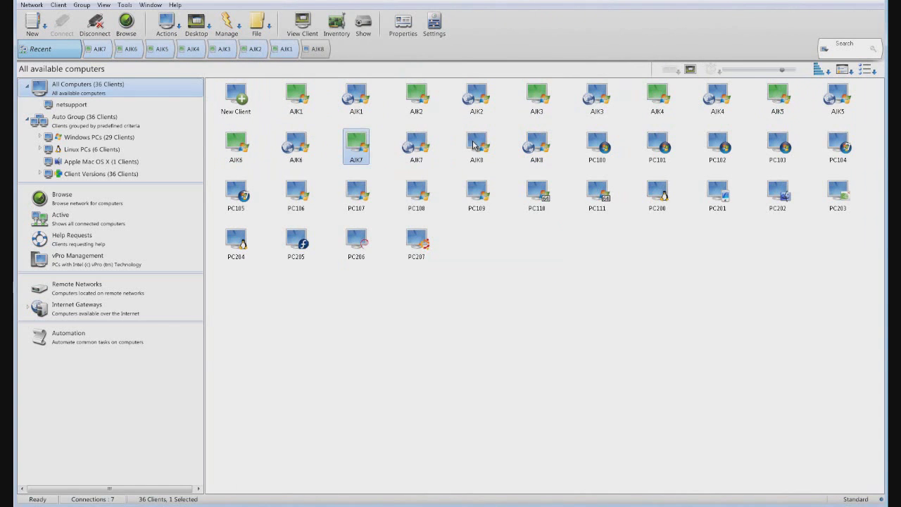
right_click(474, 146)
click(500, 9)
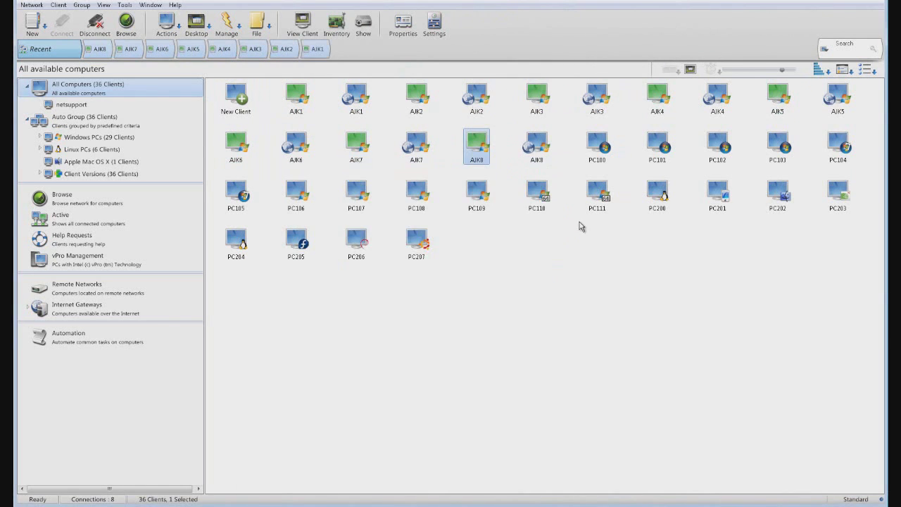
- Show all connected computers as live thumbnails and slightly reduce the thumbnail size
click(63, 221)
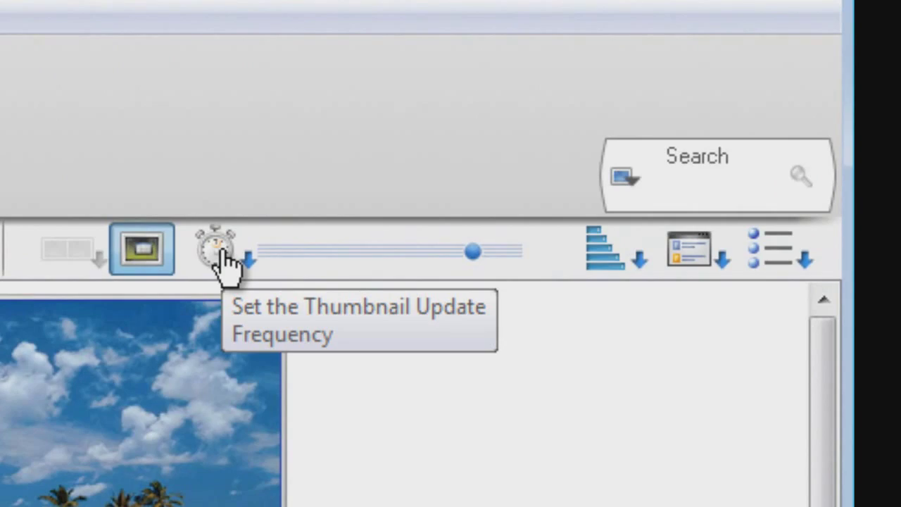
drag(472, 251, 466, 251)
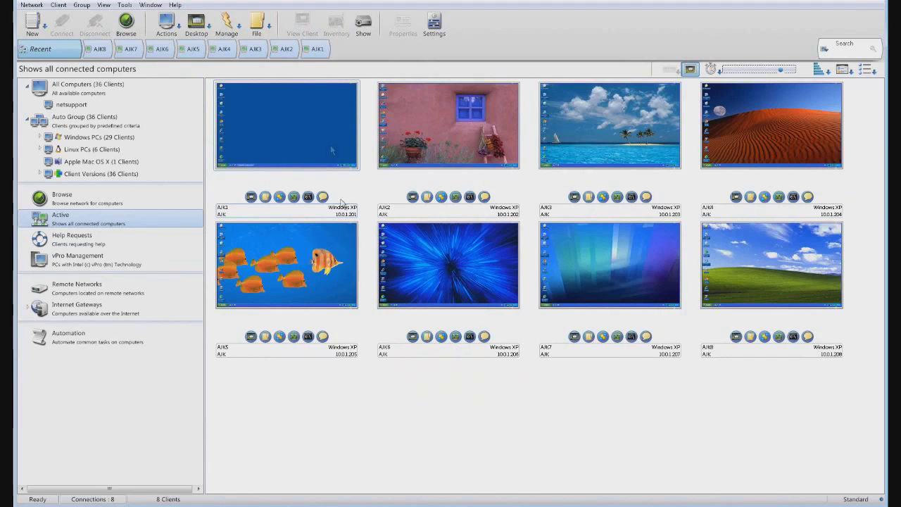
- Open File Distribution for all connected clients, enlarge the destination client list to review it, and close the window
click(268, 28)
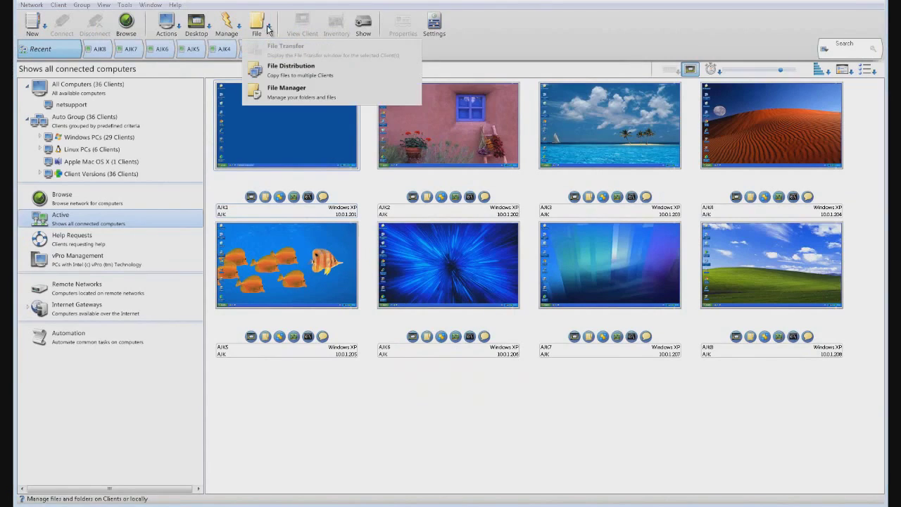
click(278, 73)
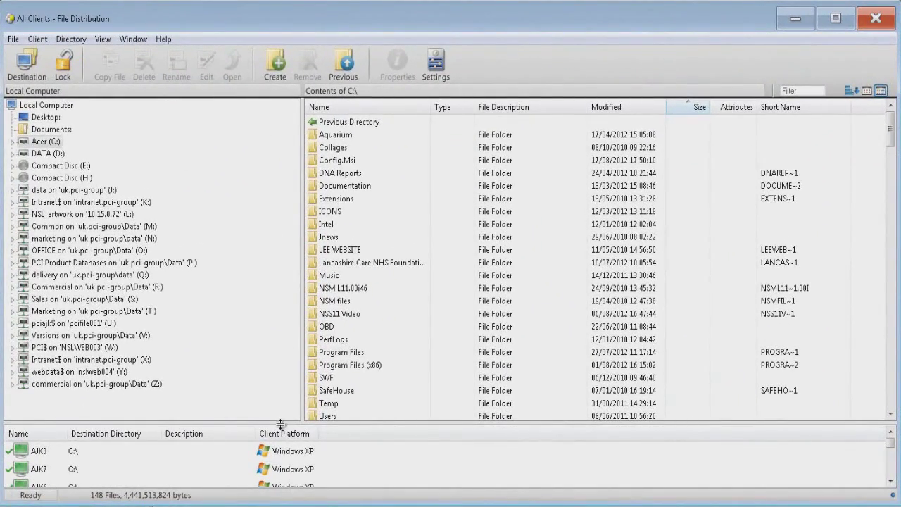
drag(280, 395, 276, 350)
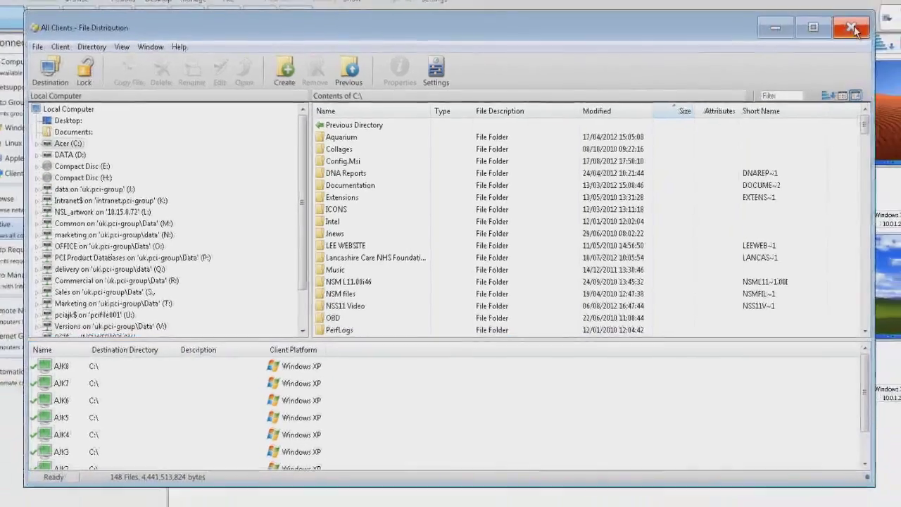
click(853, 29)
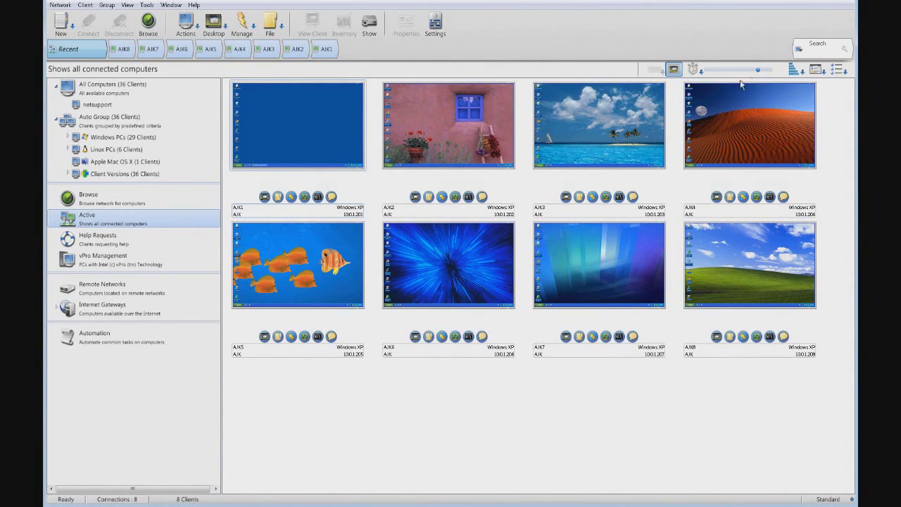
- Reduce the client thumbnails to 224 x 179 and inspect enlarged previews of individual client screens
mouse_move(757, 73)
drag(757, 74, 748, 74)
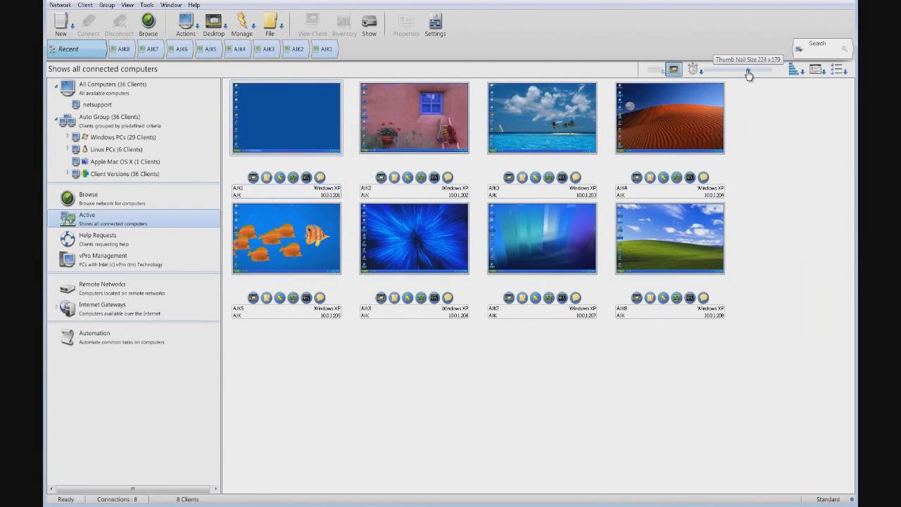
mouse_move(674, 119)
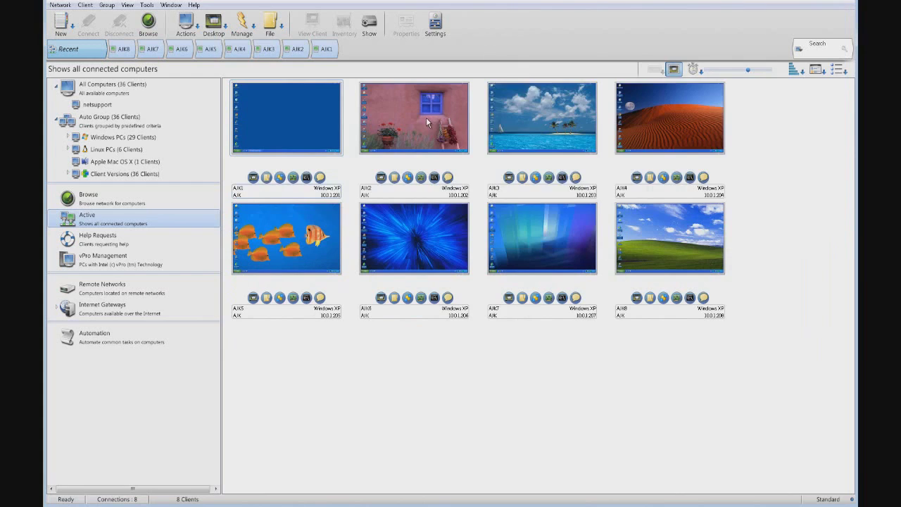
mouse_move(426, 122)
mouse_move(542, 266)
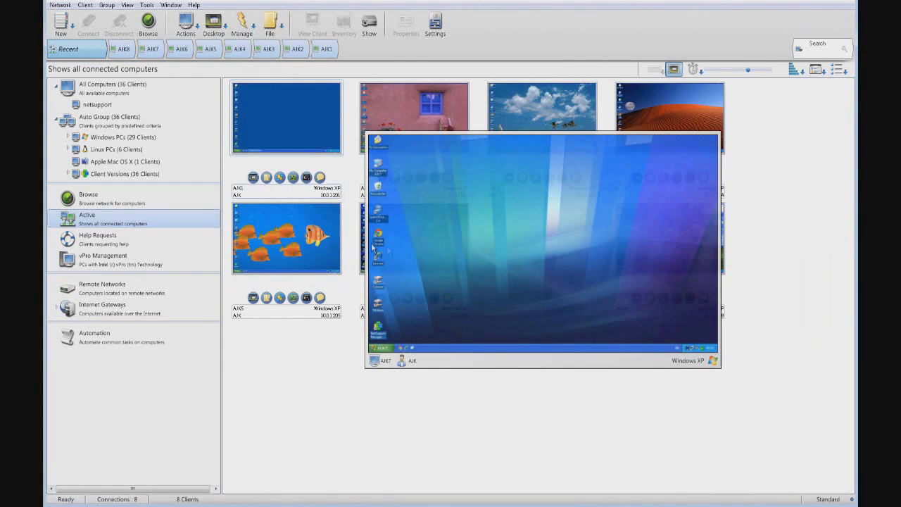
mouse_move(322, 243)
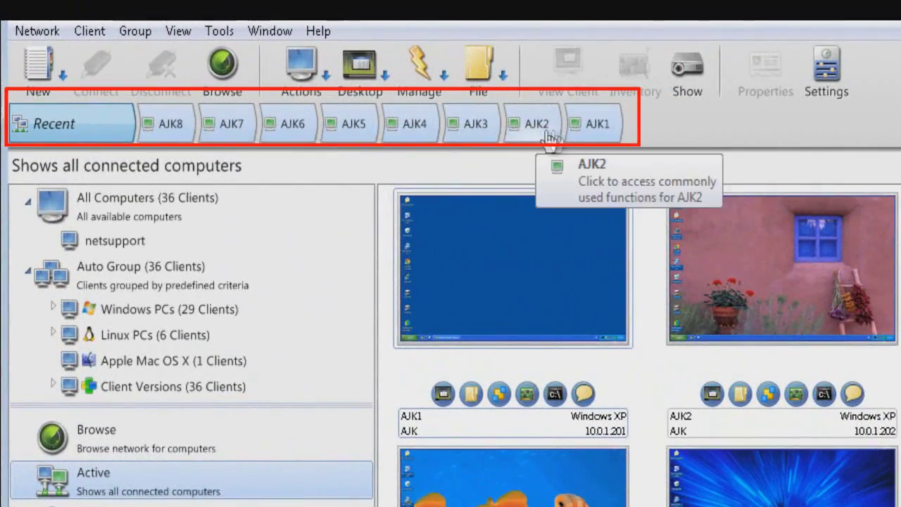
- Open the quick-access functions and details for the recent client AJK1, and close them
click(586, 138)
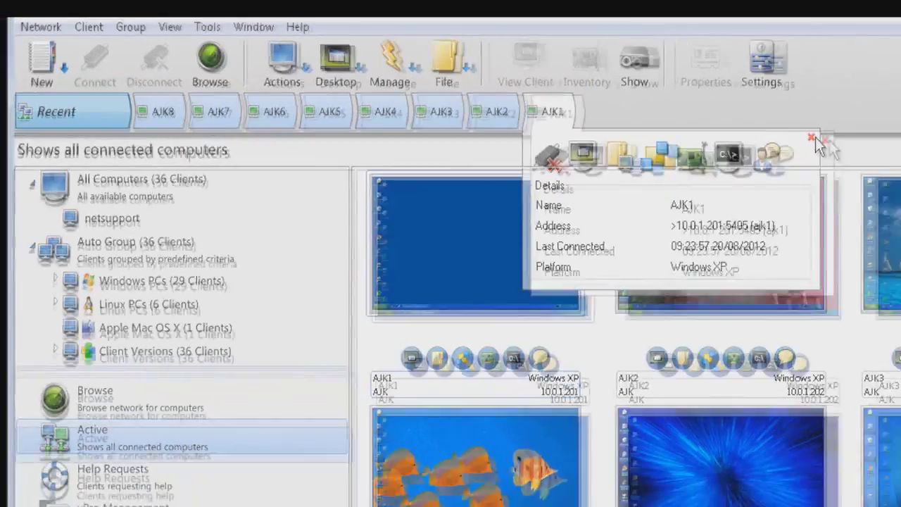
click(881, 153)
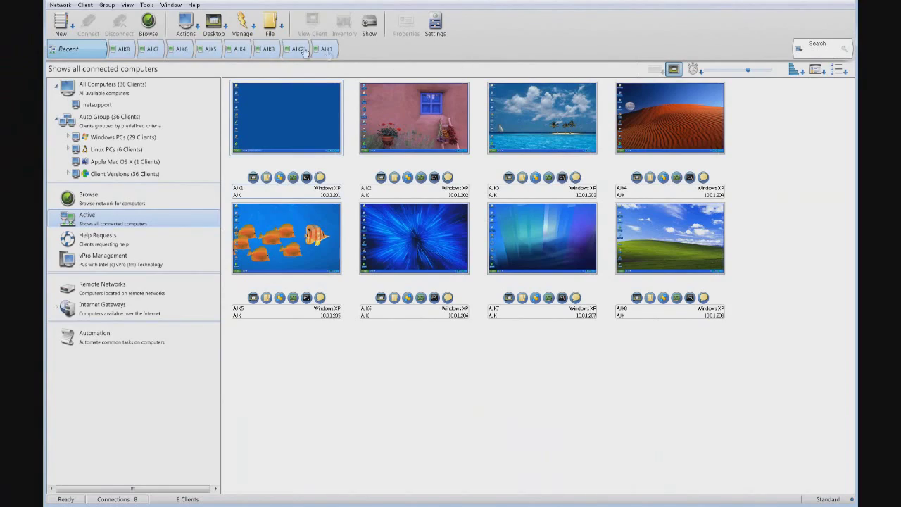
- Send the message "test message" to all connected clients for 20 seconds and check that it shows on their screens
click(197, 33)
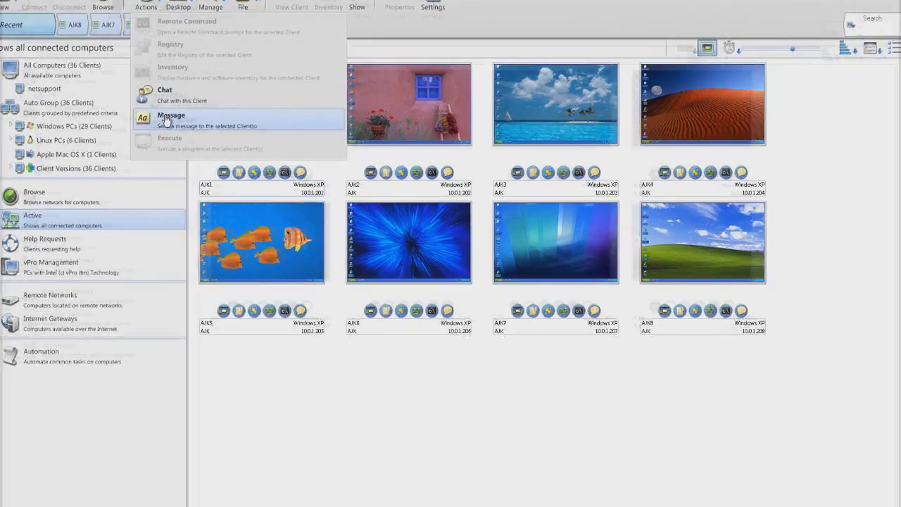
click(207, 129)
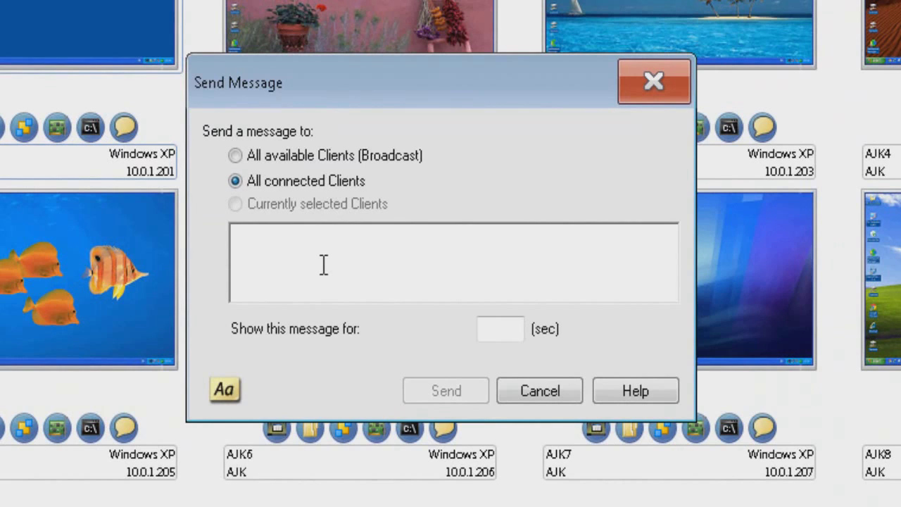
text(t)
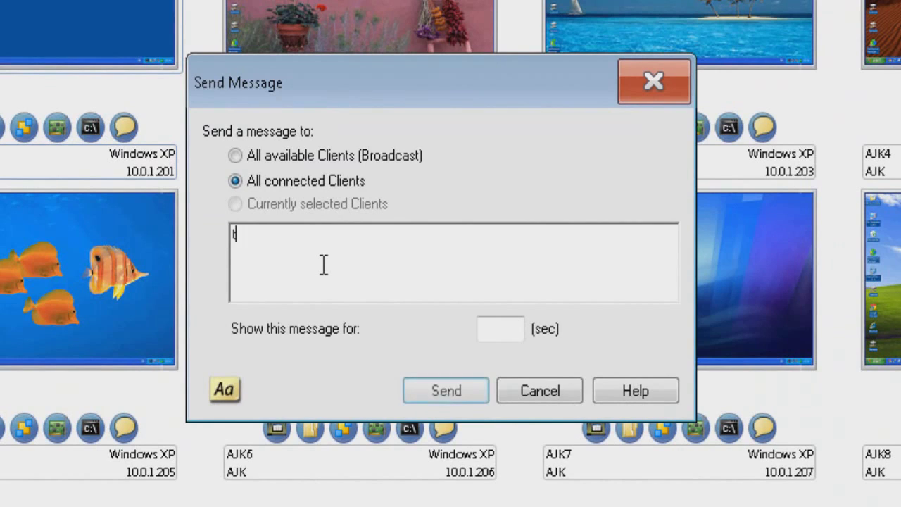
text(est message)
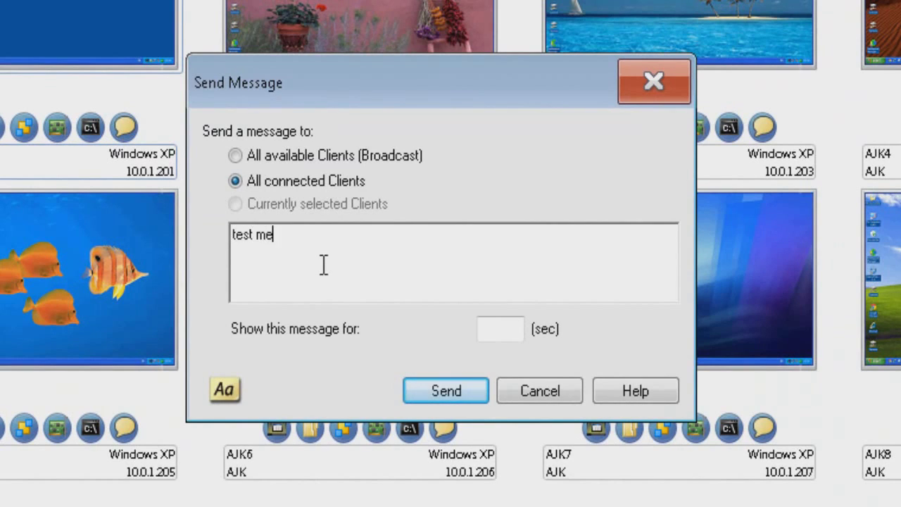
click(504, 321)
text(20)
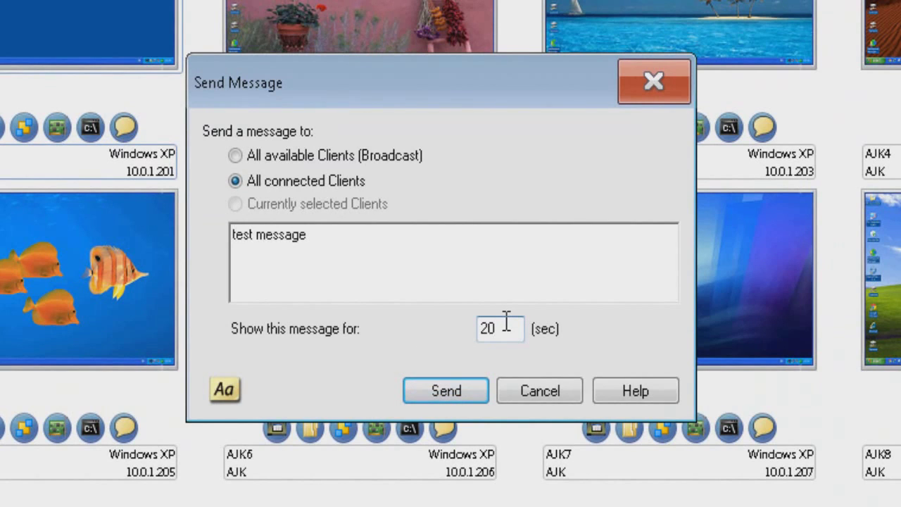
click(478, 396)
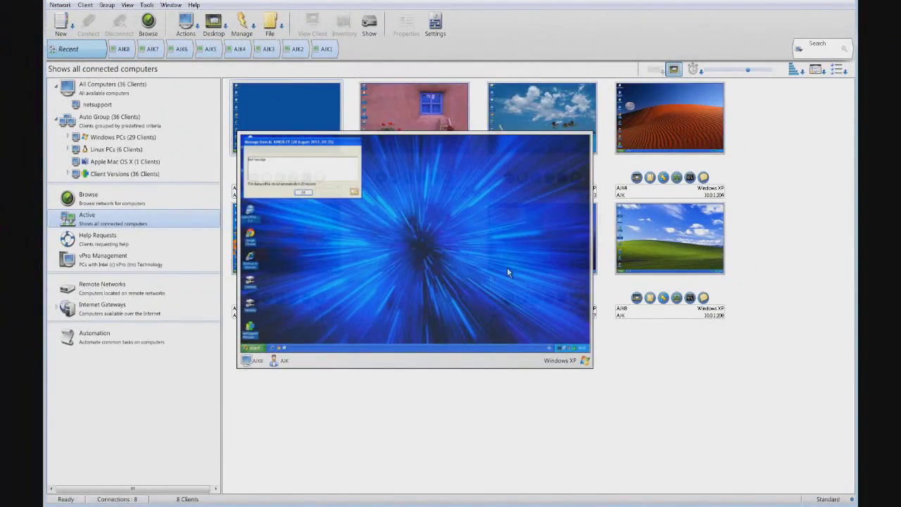
mouse_move(677, 221)
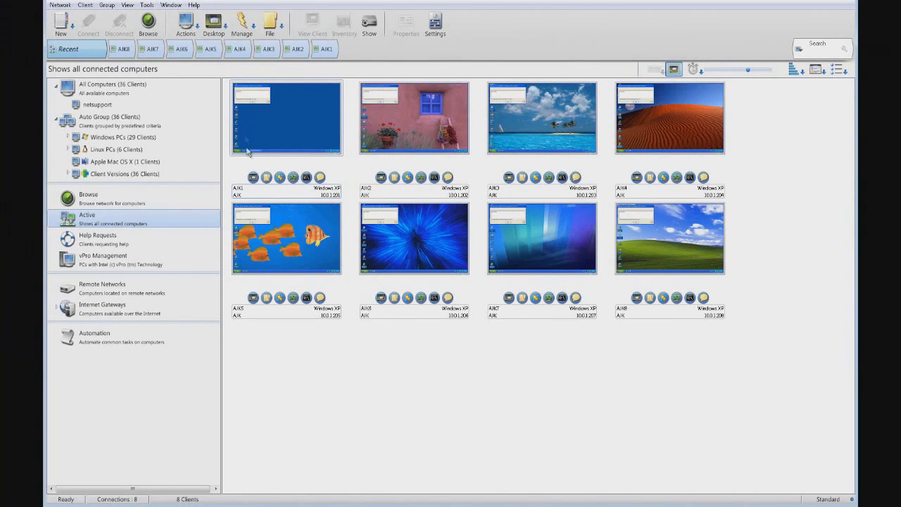
mouse_move(335, 209)
- Review the Desktop and Manage functions available for a selected connected client without running any of them
key(Down)
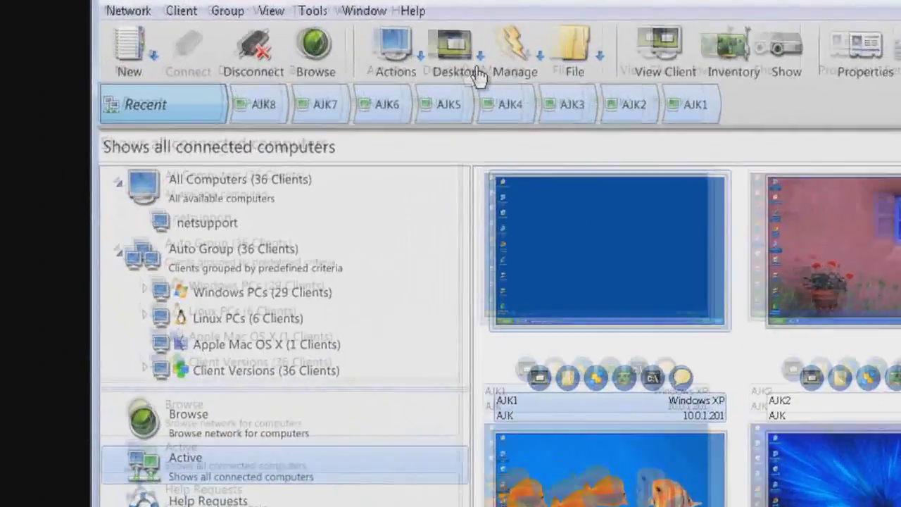
click(478, 76)
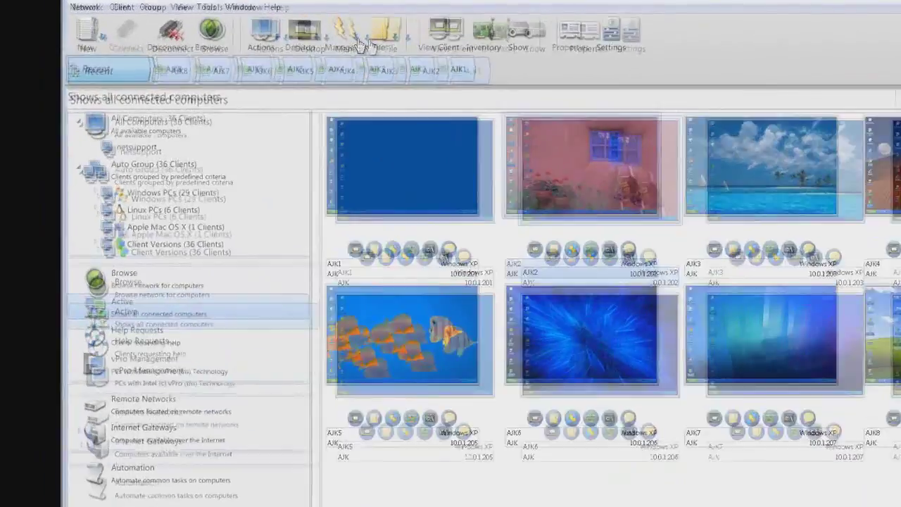
click(255, 29)
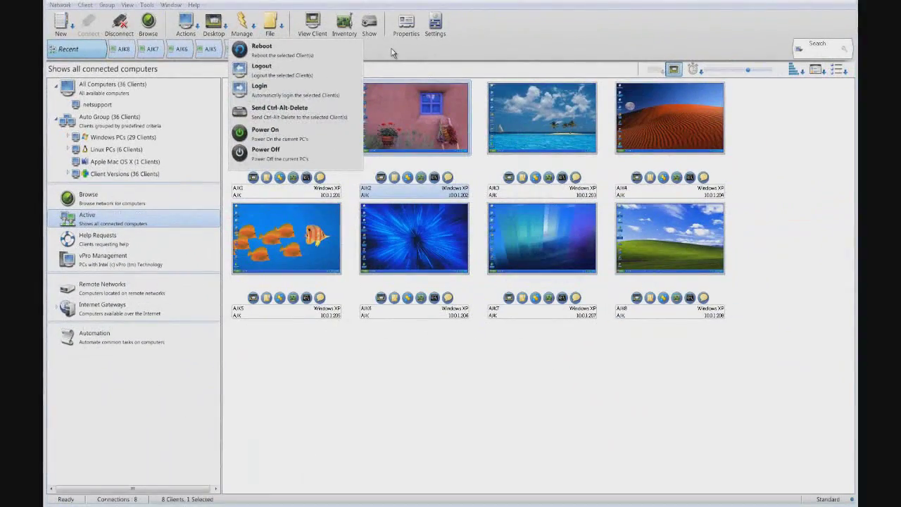
click(392, 48)
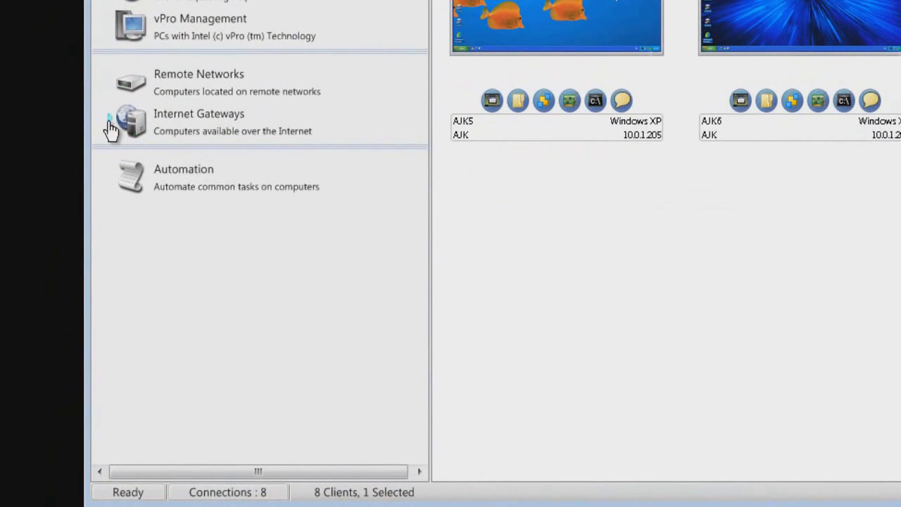
- Expand the Internet Gateways, check AJK Gateway and AJK Test, and browse the AJK Test gateway for clients
click(110, 121)
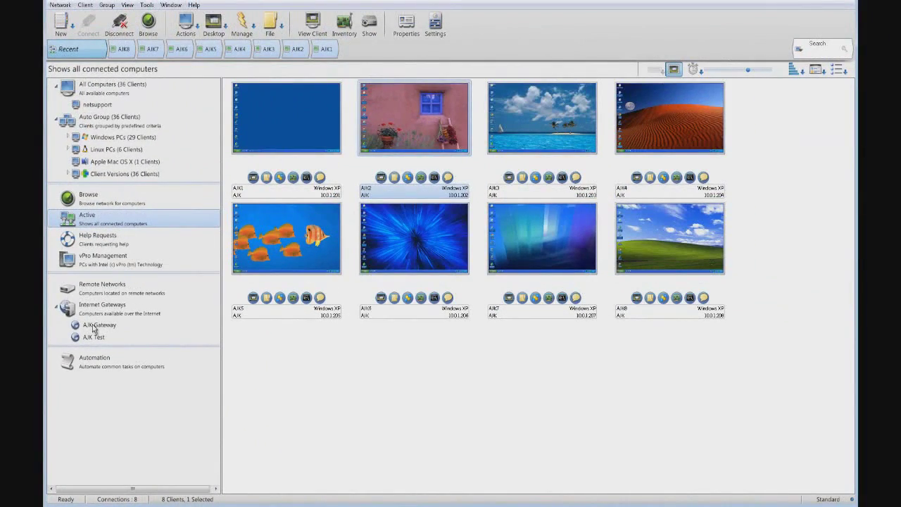
click(152, 216)
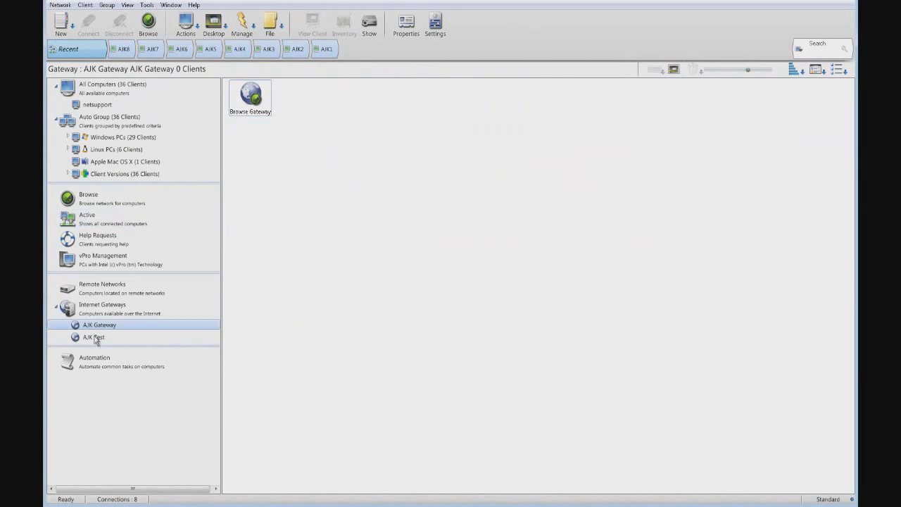
click(94, 337)
double_click(252, 98)
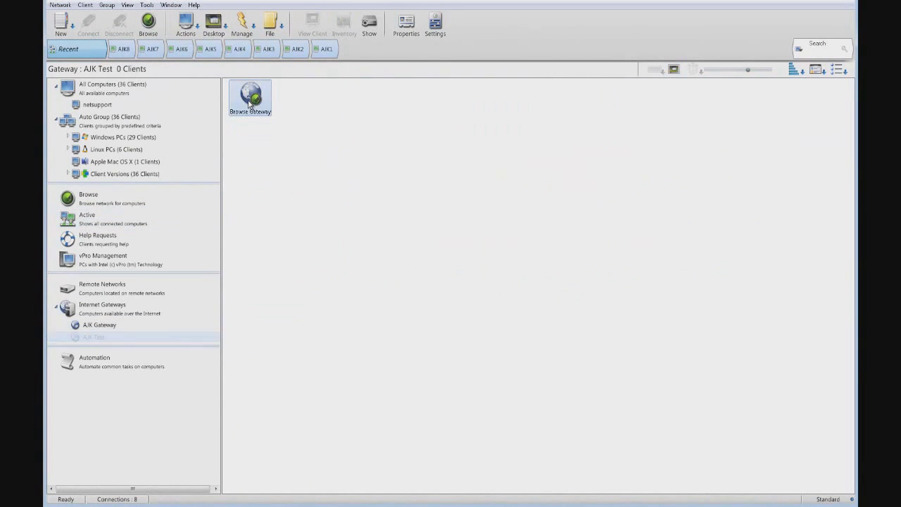
click(425, 260)
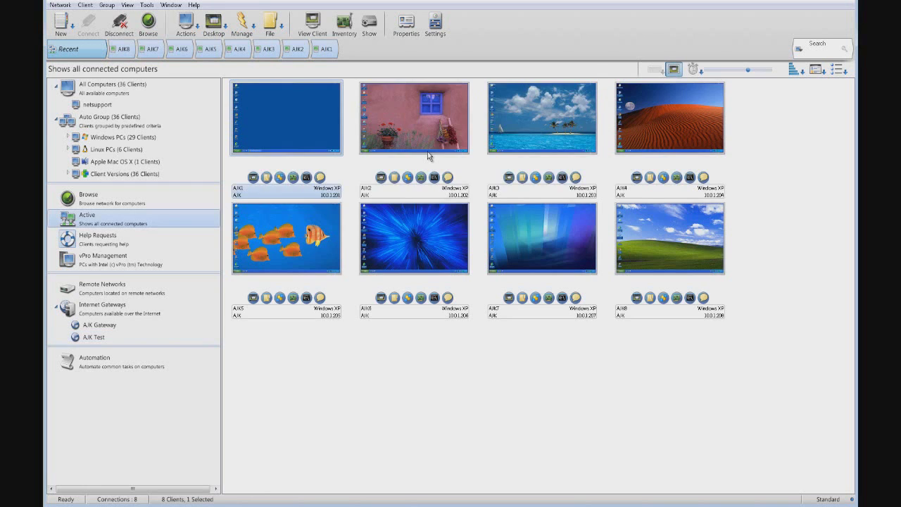
- Open AJK1's screen for remote viewing and start a chat from the NetSupport client on its remote desktop
mouse_move(427, 154)
right_click(311, 134)
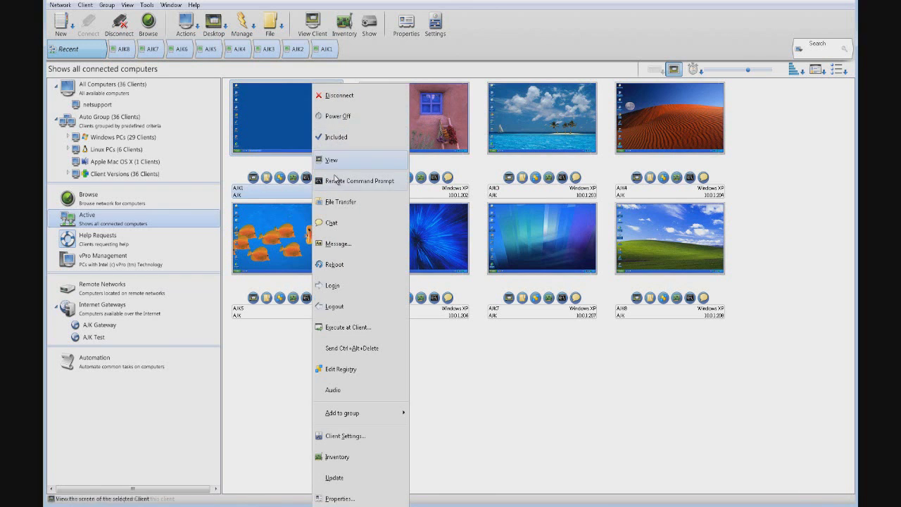
click(333, 159)
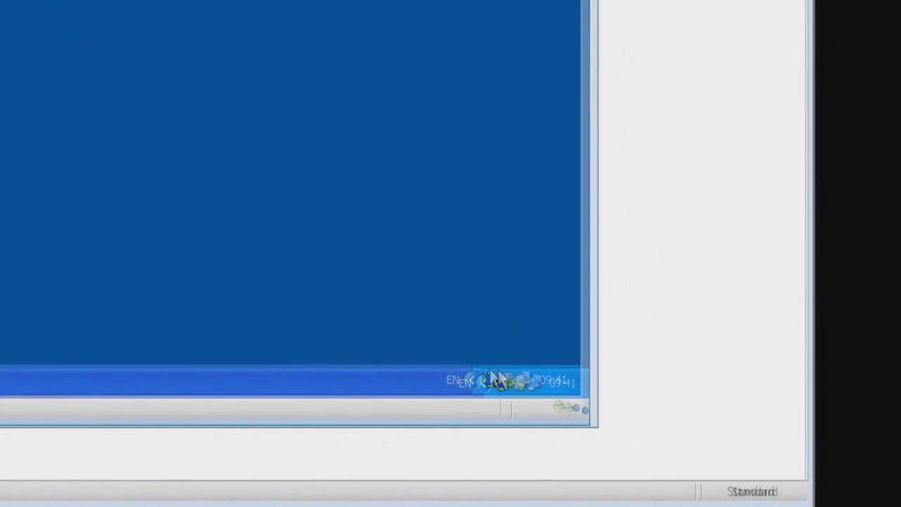
right_click(368, 341)
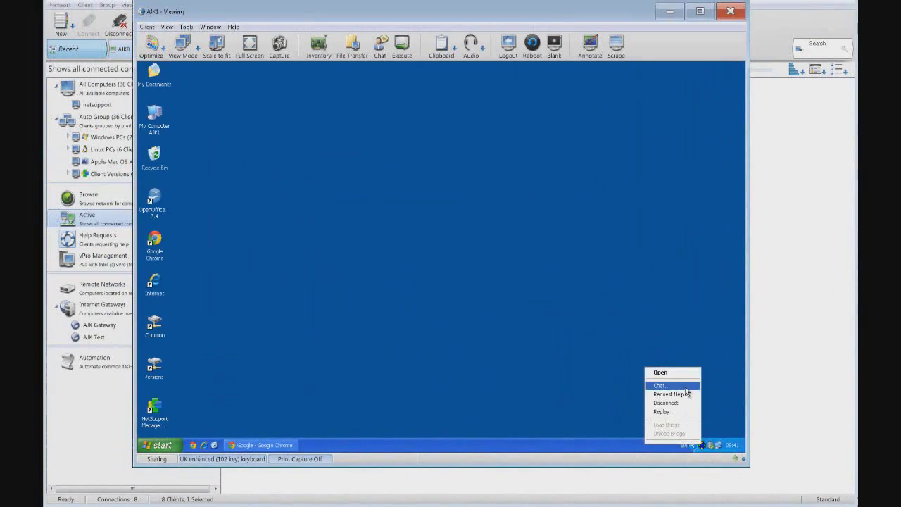
click(341, 222)
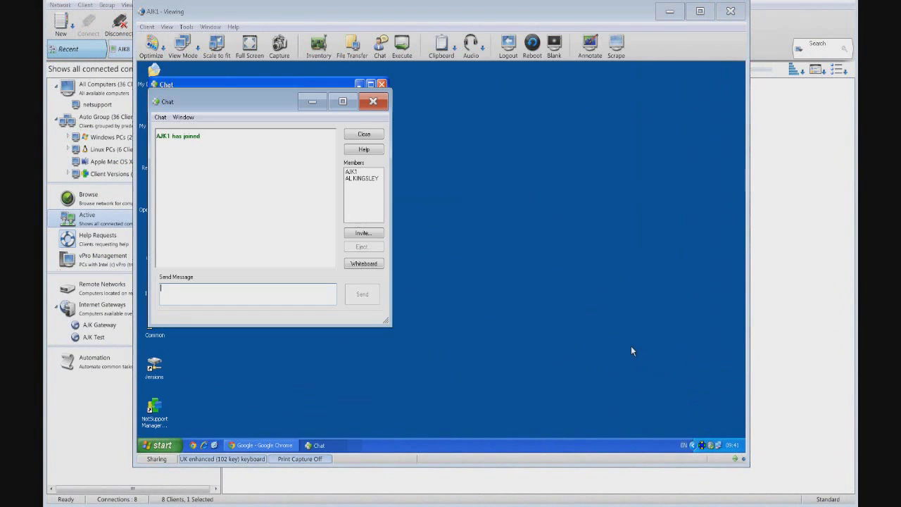
- Close the chat and submit a help request from AJK1's client with the message "Help ! my pc is not working"
click(370, 136)
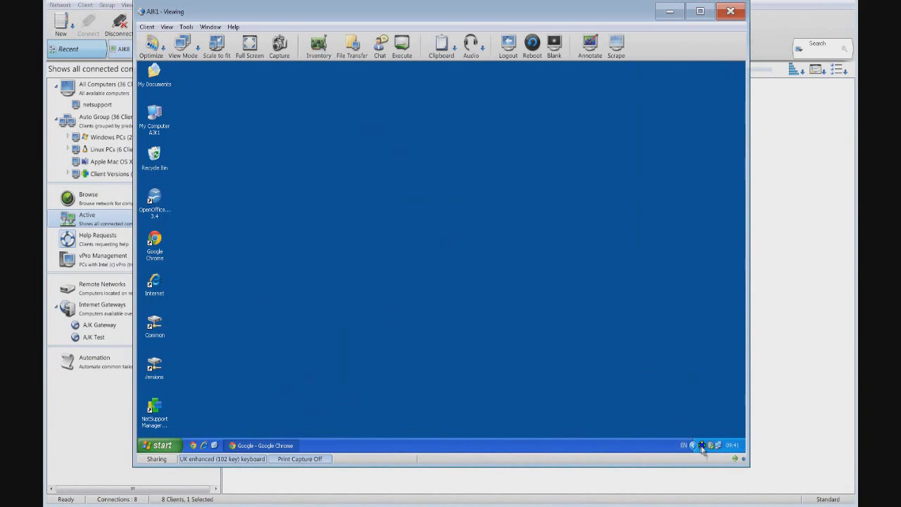
right_click(700, 444)
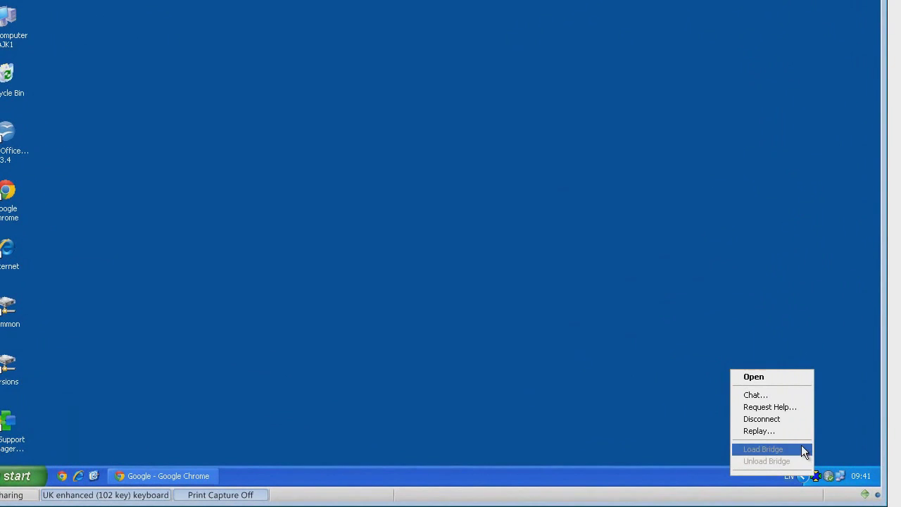
click(790, 406)
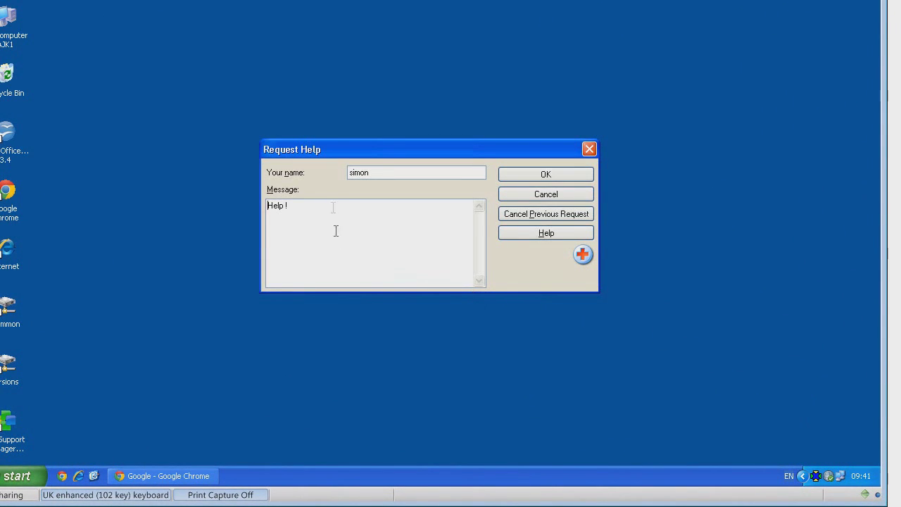
click(380, 173)
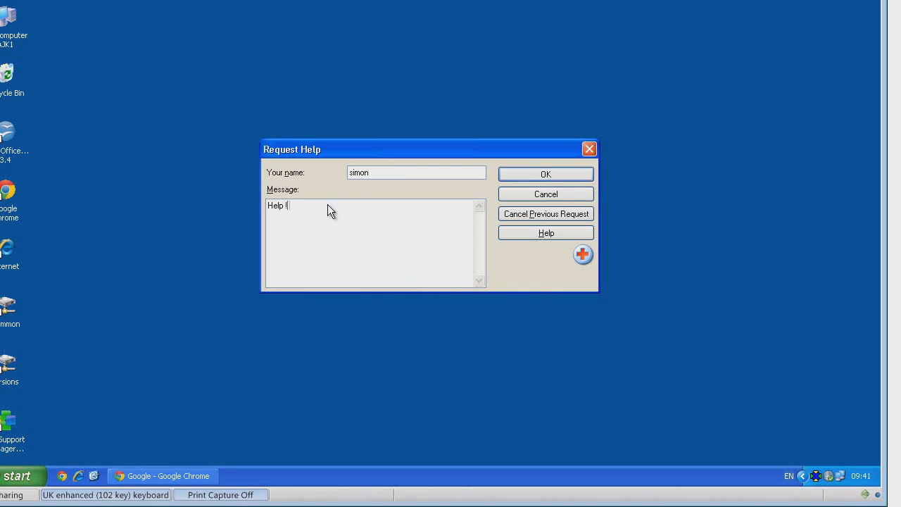
text(my pc is not working)
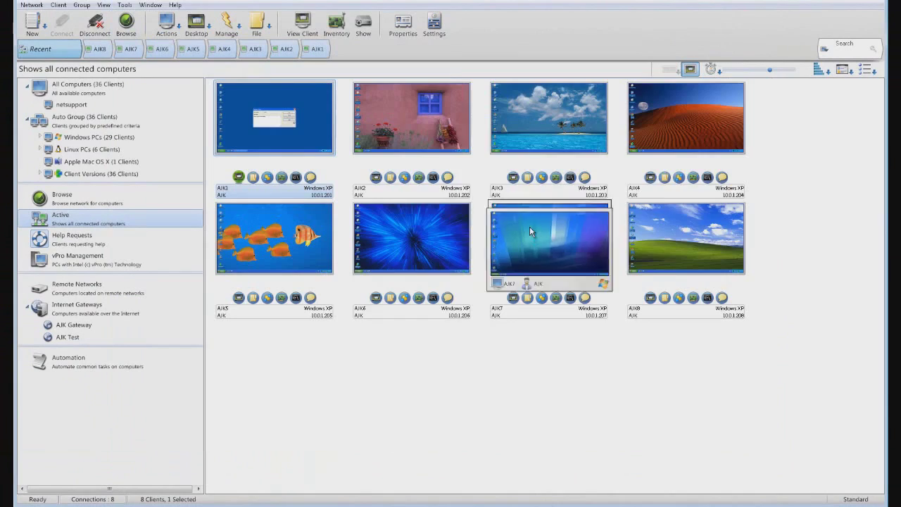
- Show the clients requesting help and select AJK1's help request to read its details
mouse_move(529, 226)
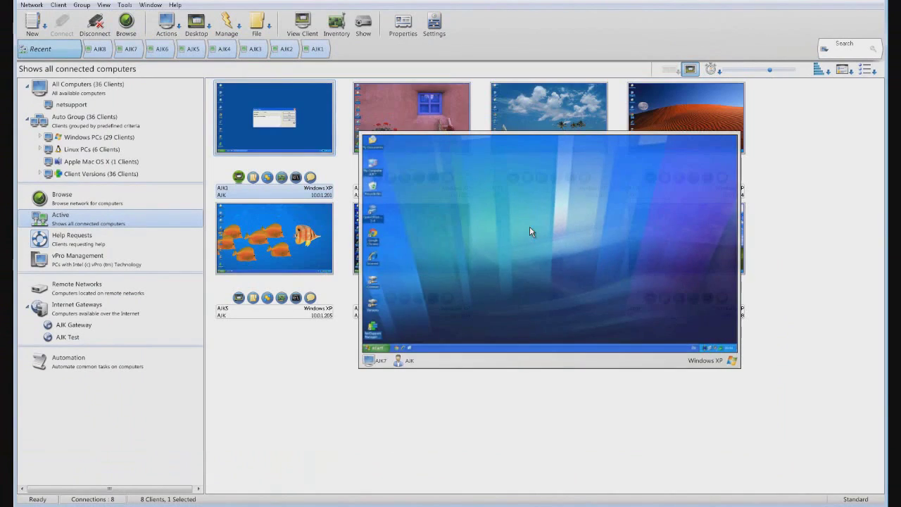
click(68, 241)
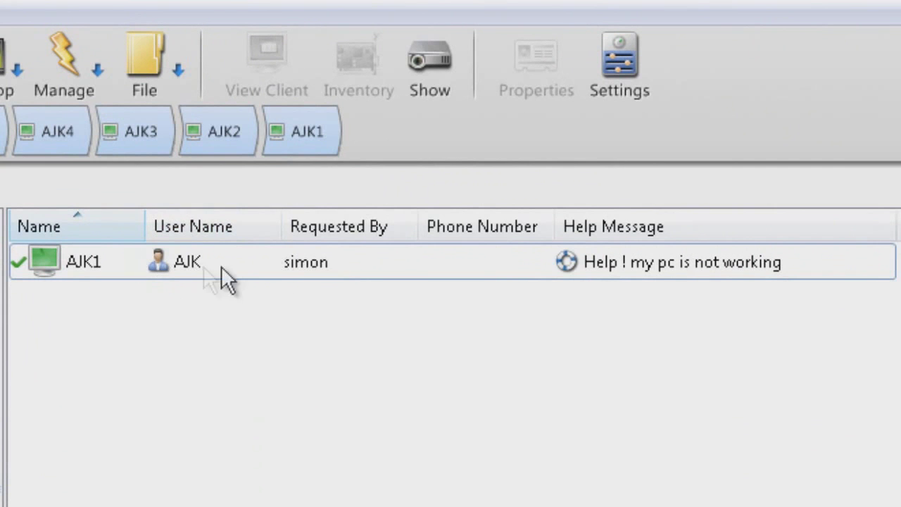
click(641, 267)
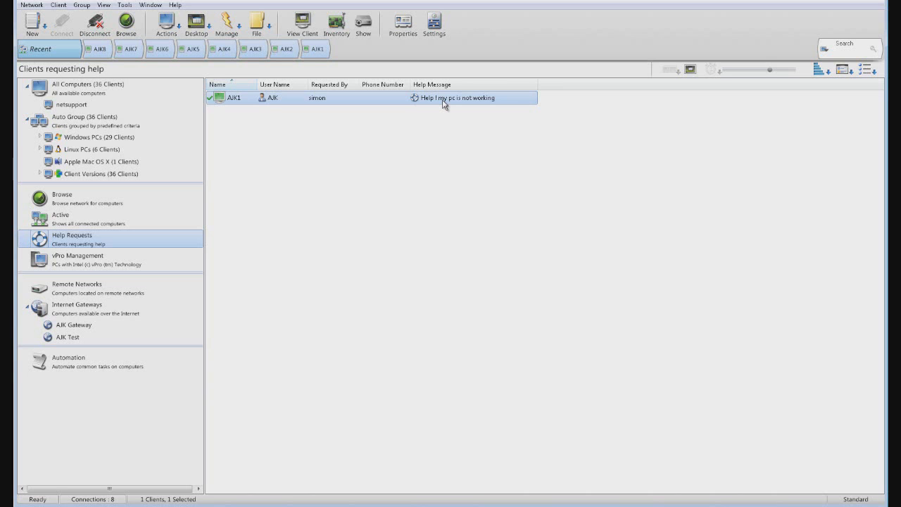
- List all available computers and sort them first by transport and finally by status
click(84, 93)
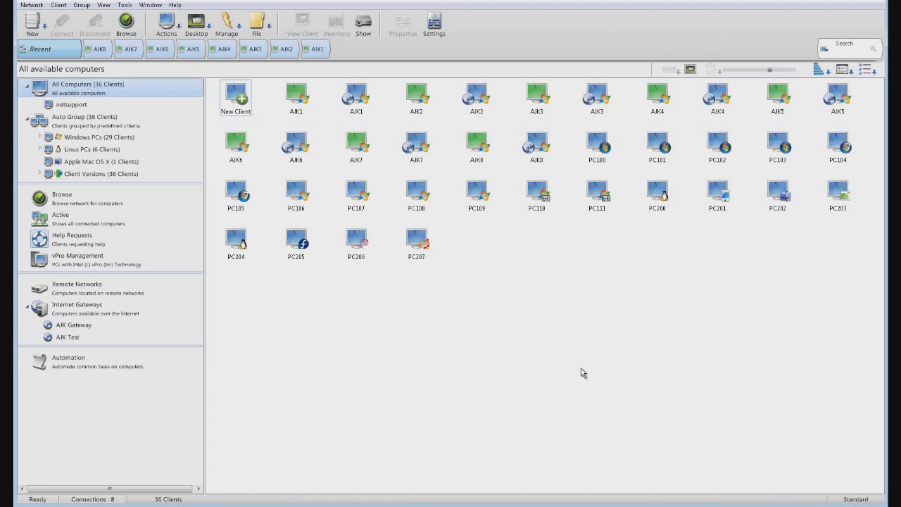
click(867, 71)
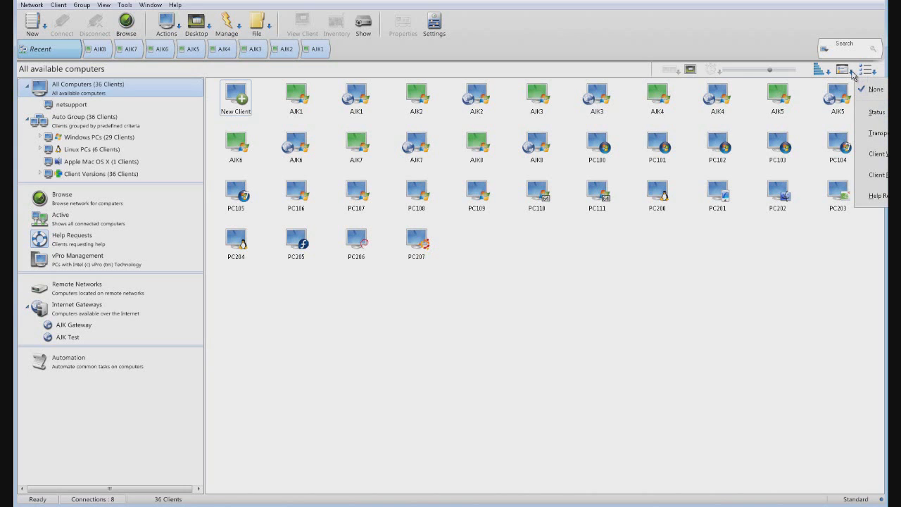
click(851, 71)
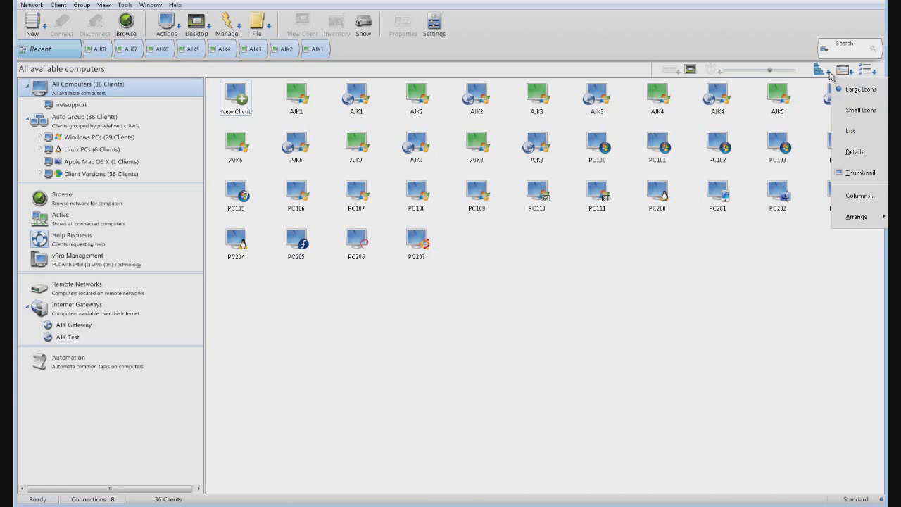
click(828, 73)
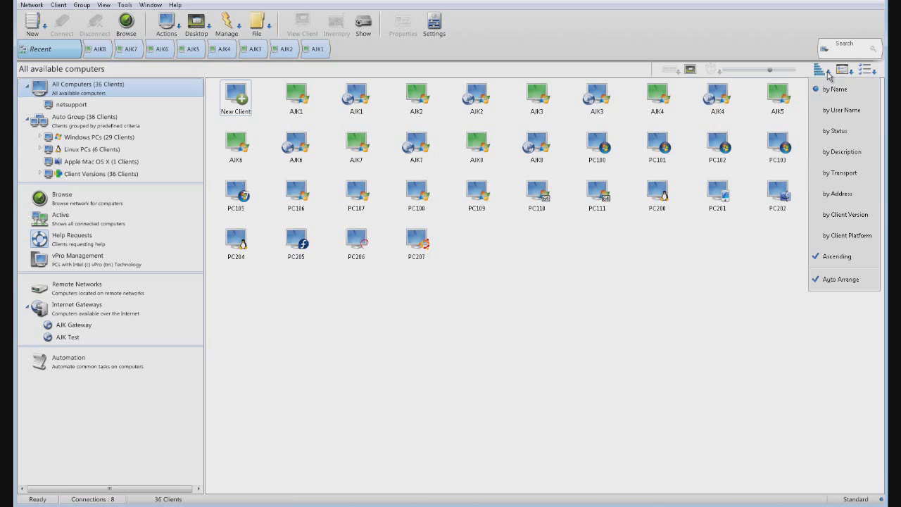
click(835, 174)
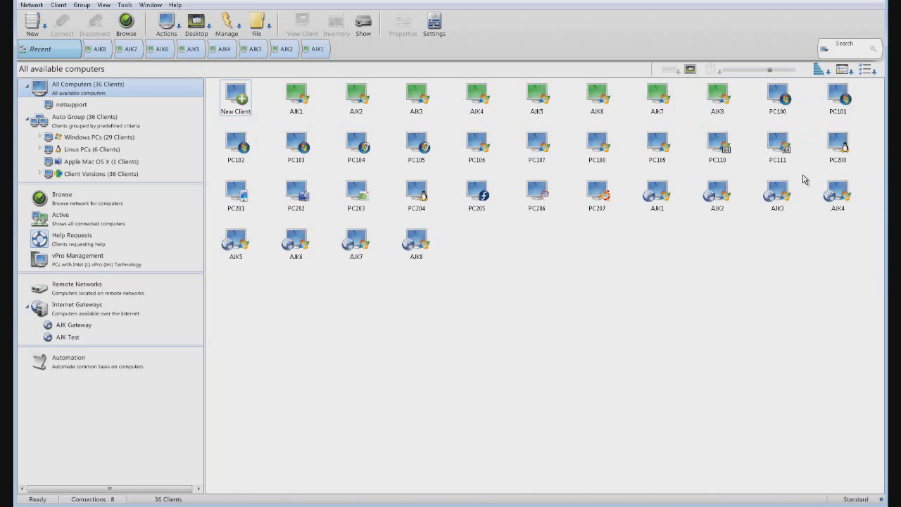
click(827, 72)
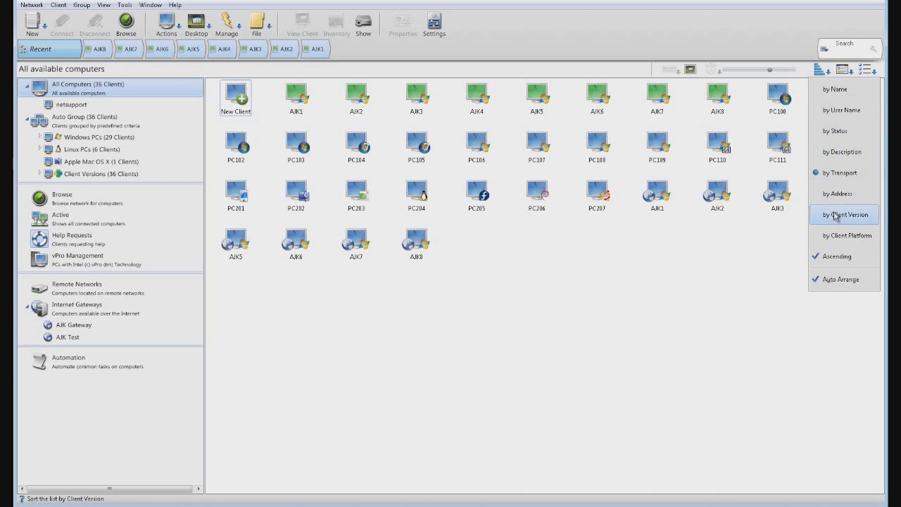
click(838, 132)
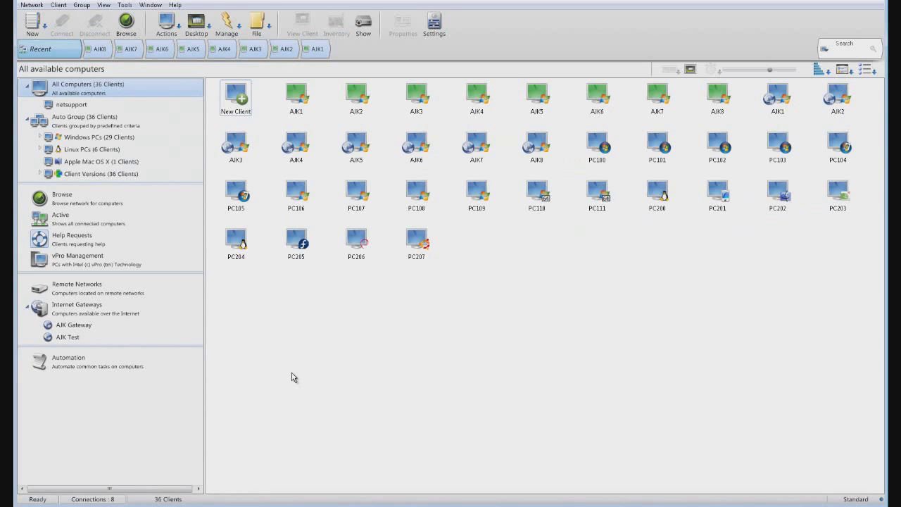
- Open AJK2's screen for remote viewing and review the audio options without choosing any
right_click(359, 97)
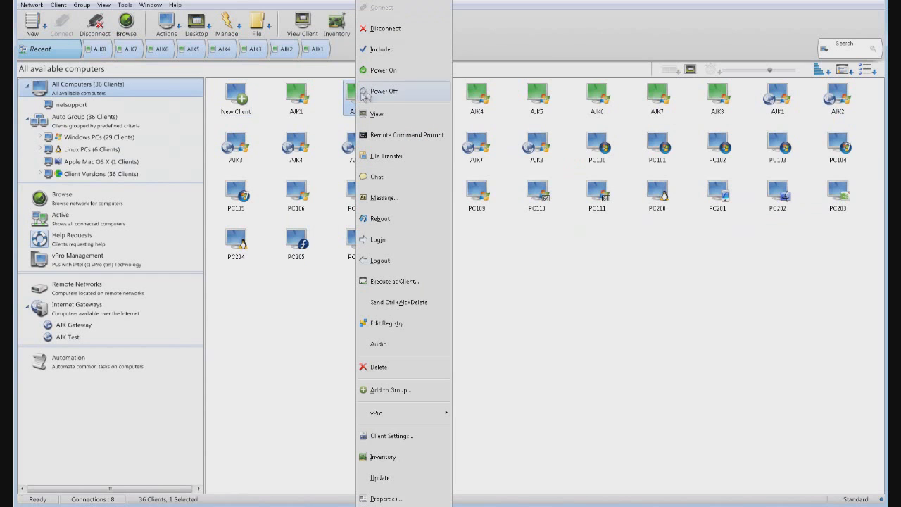
click(379, 114)
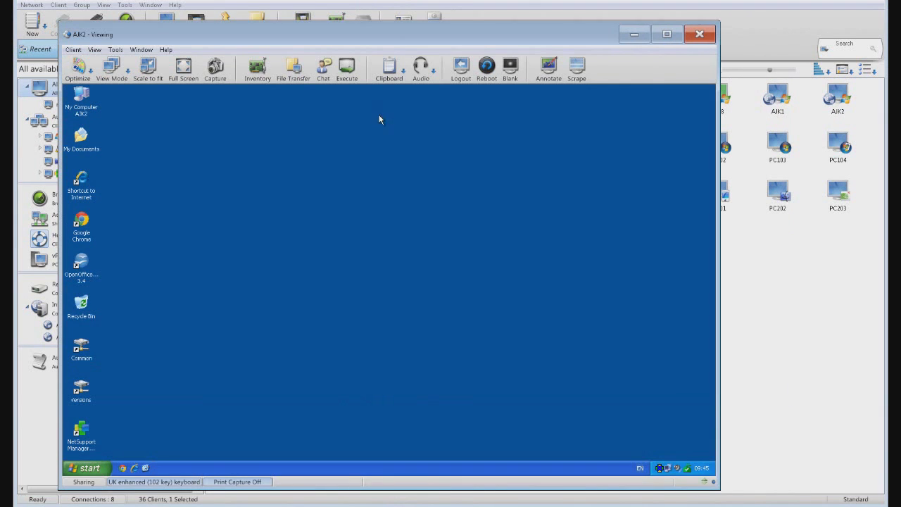
drag(318, 28, 326, 25)
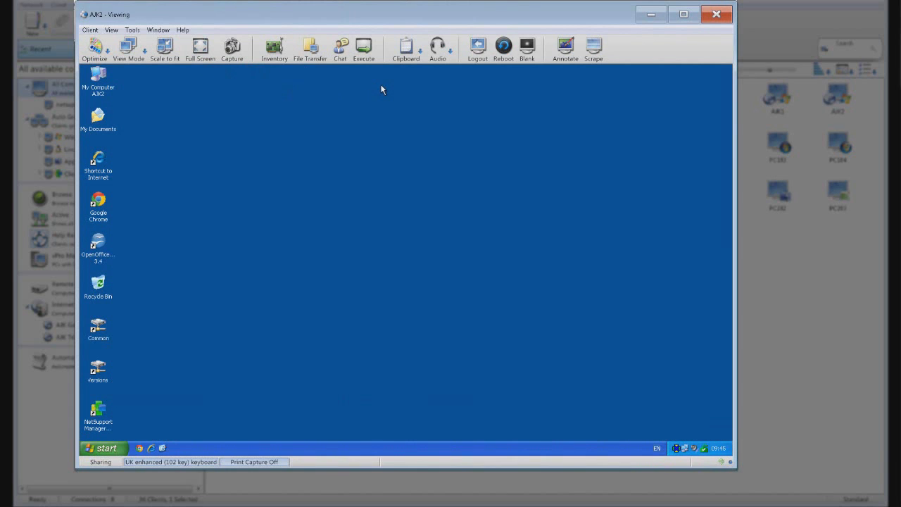
click(439, 51)
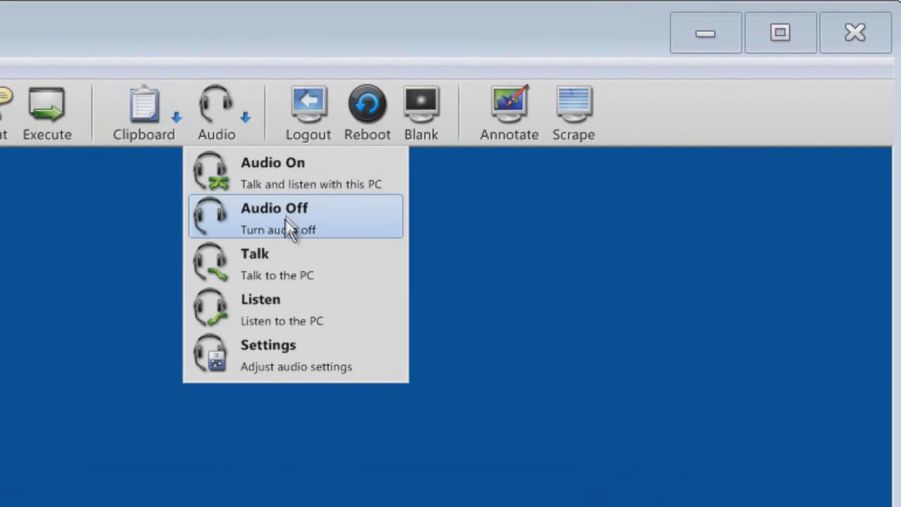
click(109, 264)
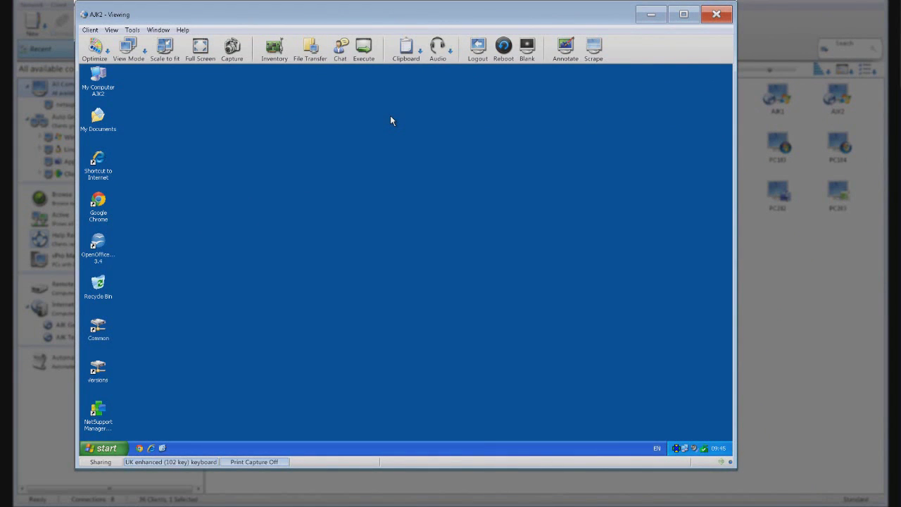
- Start annotating AJK2's screen and set up a red Pen with a width of 2 points
click(567, 55)
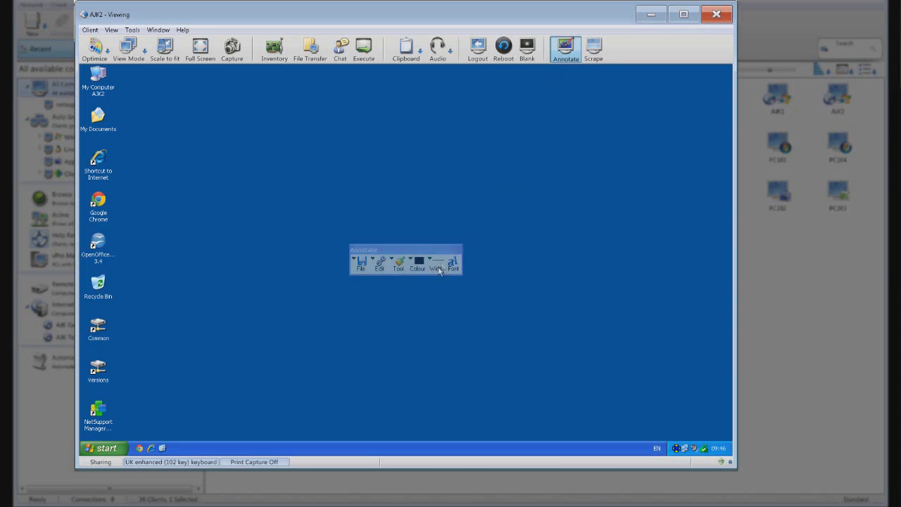
click(435, 268)
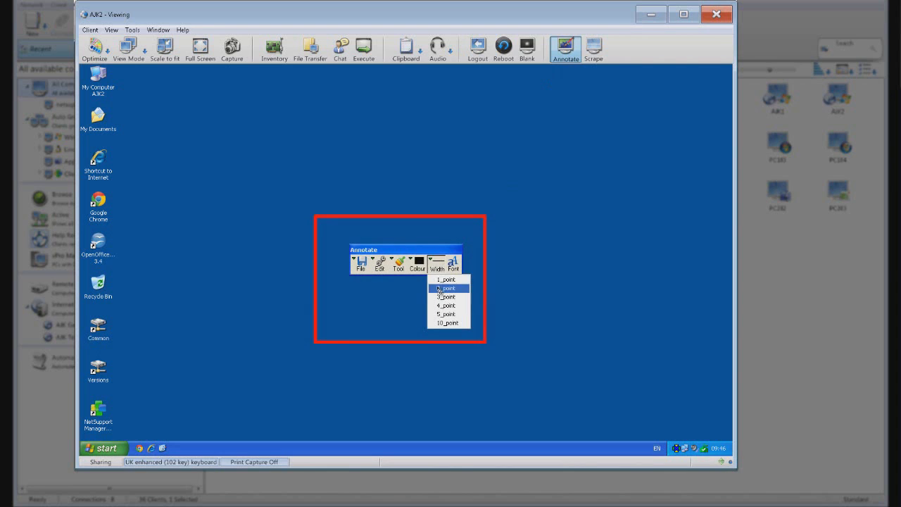
click(433, 286)
click(412, 271)
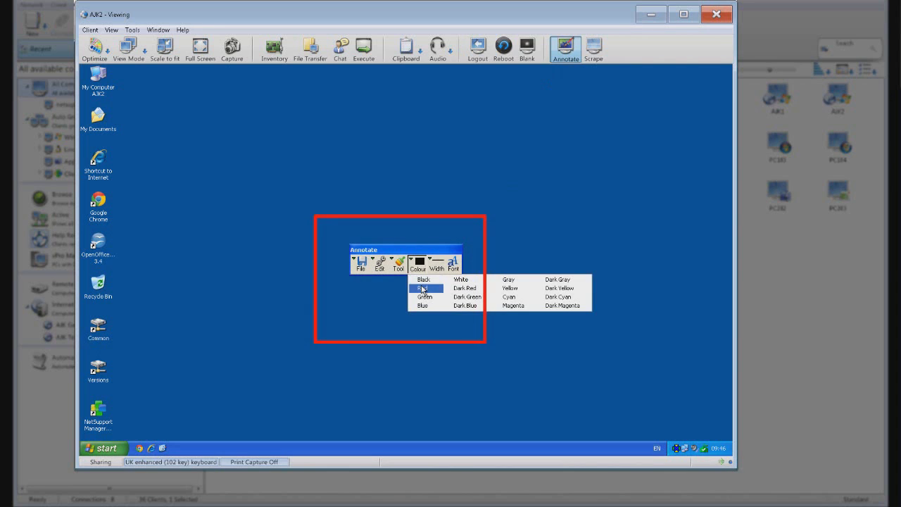
click(420, 286)
click(398, 265)
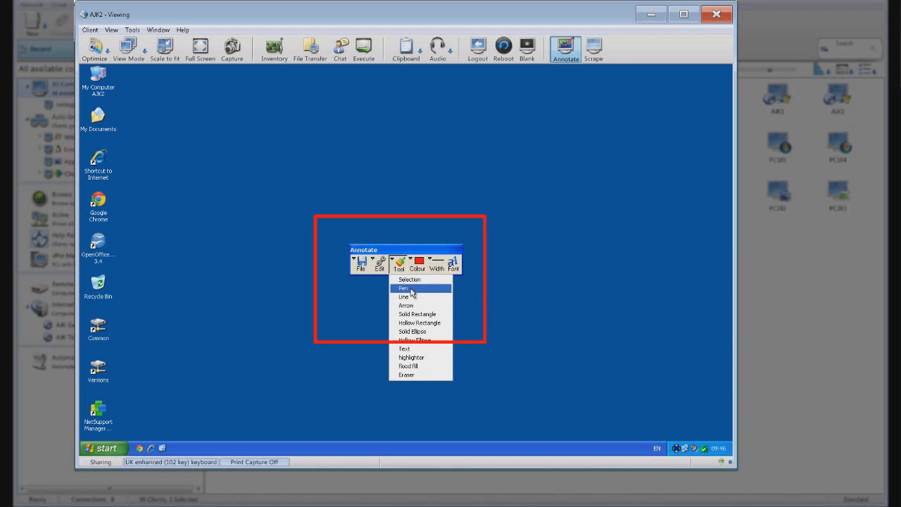
click(409, 297)
- Circle the Shortcut to Internet icon on AJK2's desktop, add a pen mark beside it, and open the clipboard function
mouse_move(121, 148)
mouse_down()
mouse_move(93, 146)
mouse_move(116, 192)
mouse_move(134, 151)
mouse_move(122, 154)
mouse_up()
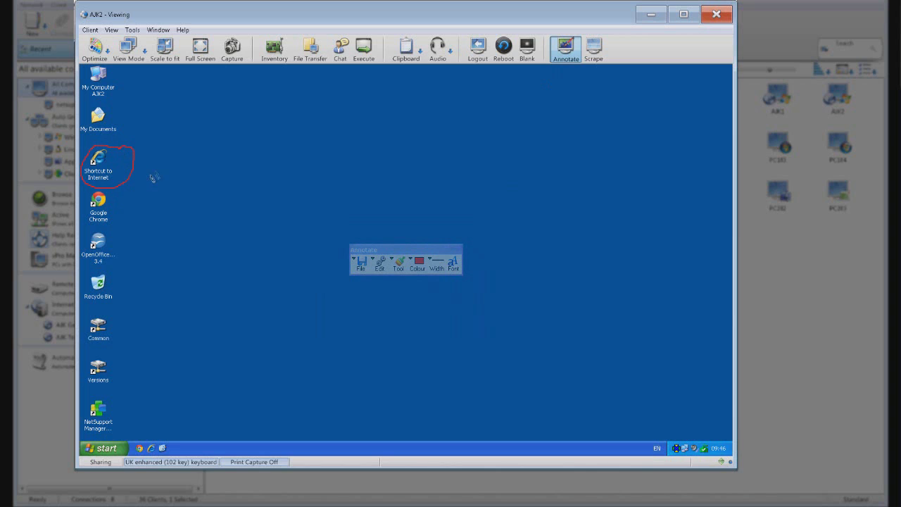
mouse_move(190, 135)
mouse_down()
mouse_move(147, 151)
mouse_move(152, 140)
mouse_move(147, 152)
mouse_move(163, 154)
mouse_up()
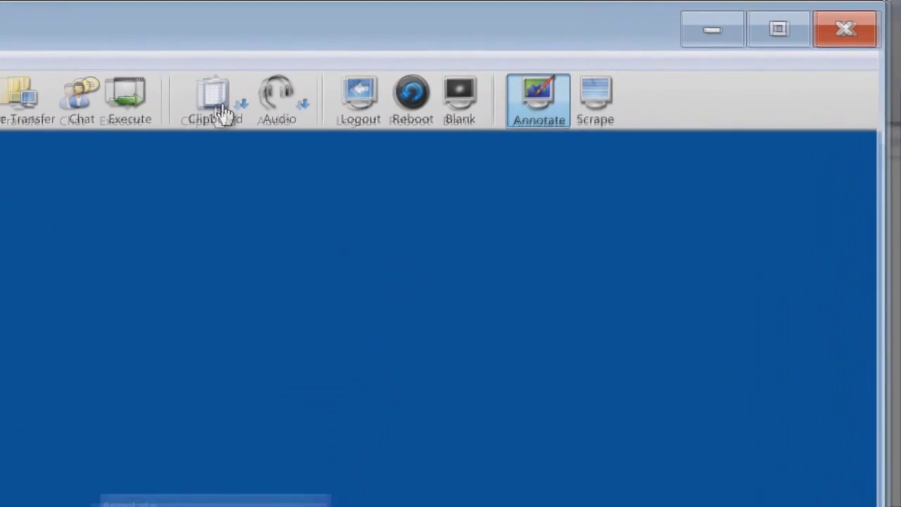
click(204, 117)
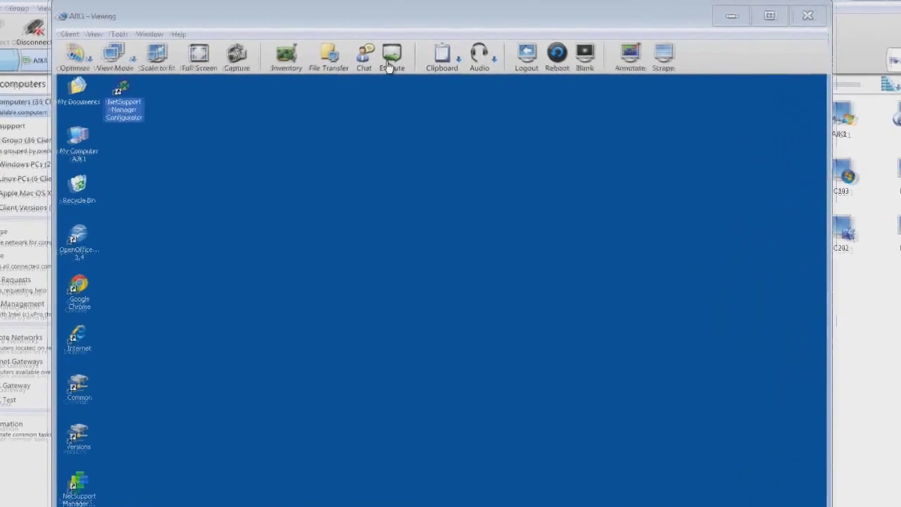
- Execute notepad.exe on AJK1 from its remote view and close the viewing window
click(395, 55)
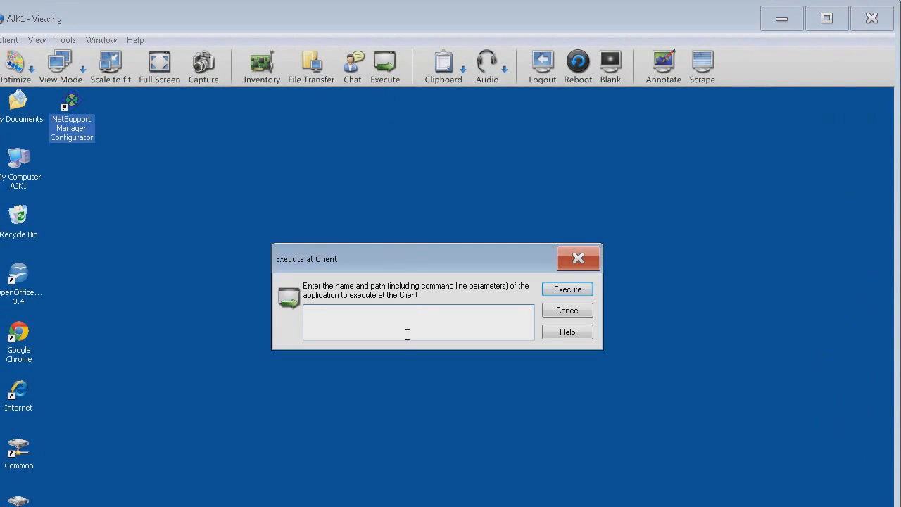
text(notepad.exe)
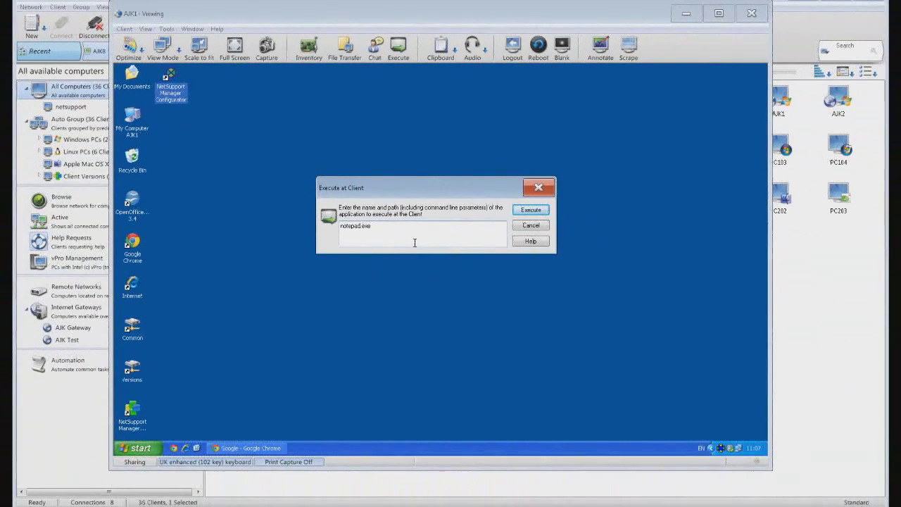
key(Return)
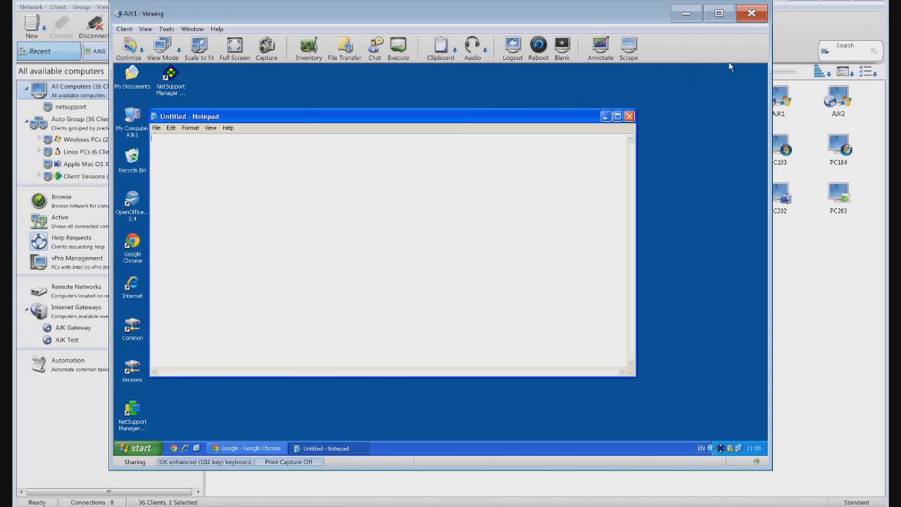
click(751, 16)
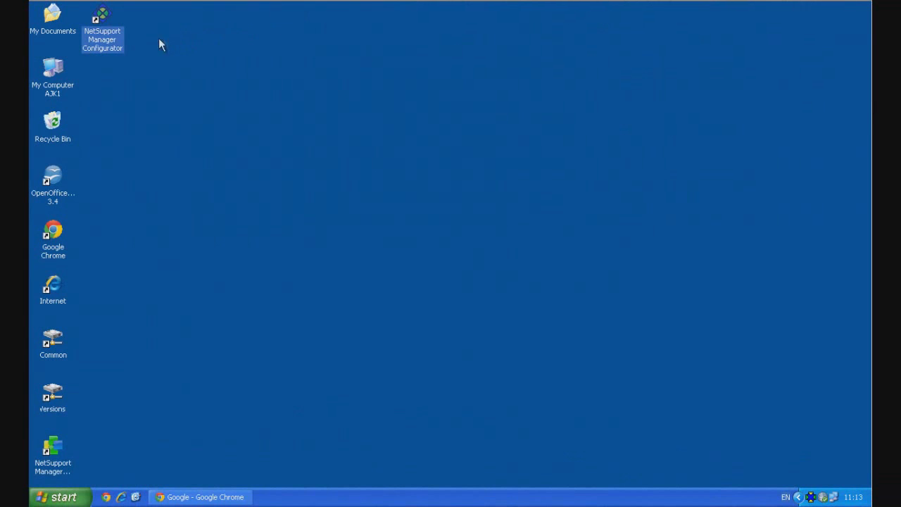
- Launch the NetSupport Manager Configurator on AJK1 in advanced mode and open the Master Profile for editing
double_click(103, 32)
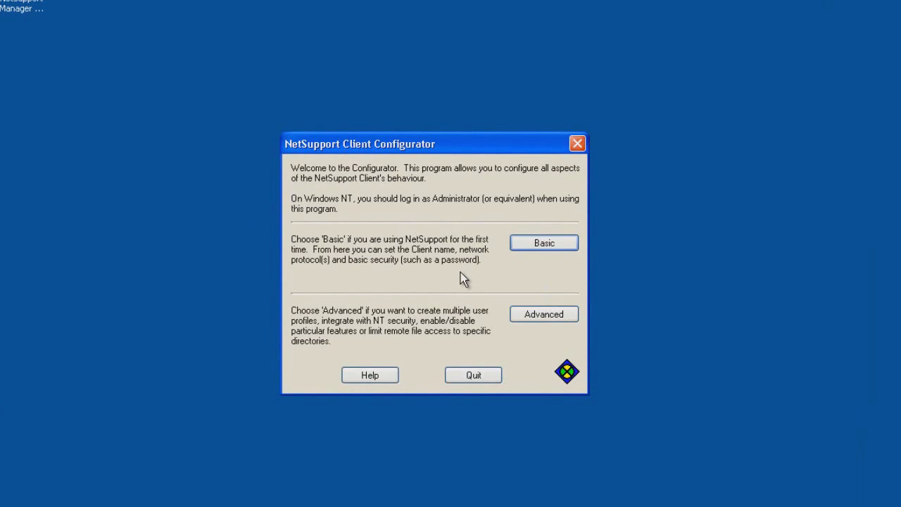
click(539, 318)
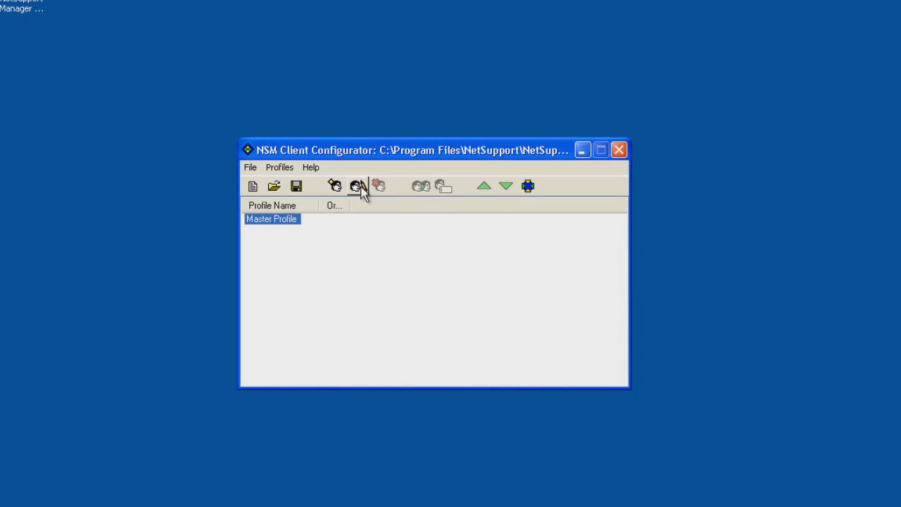
click(358, 187)
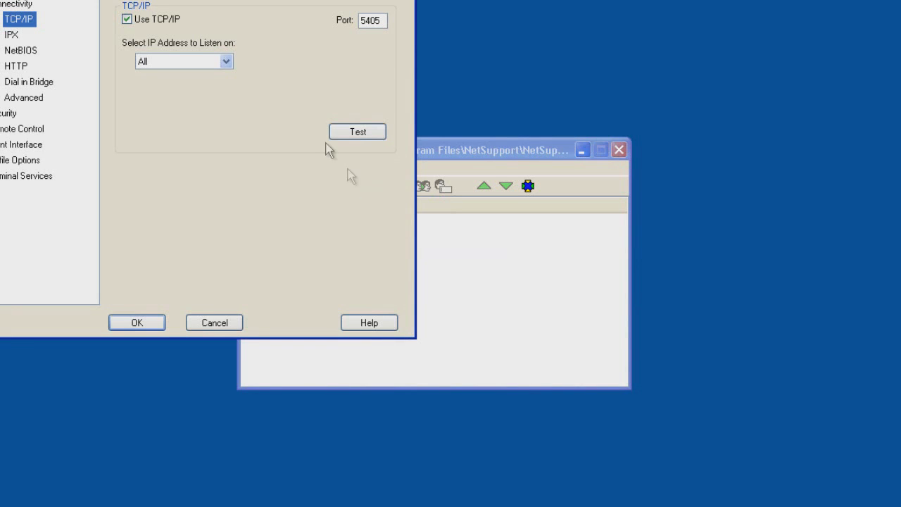
drag(424, 157, 520, 54)
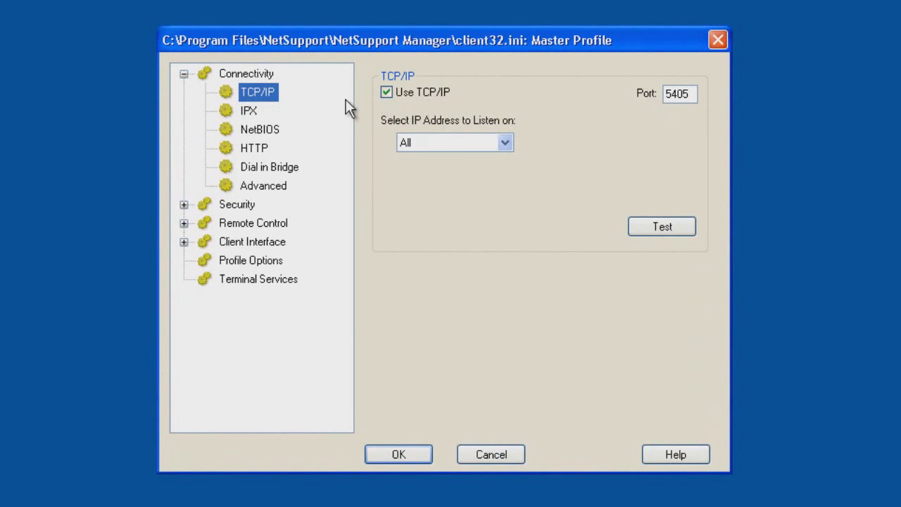
- Review the IPX, NetBIOS, HTTP, Dial in Bridge and Advanced connectivity settings of the Master Profile
click(252, 112)
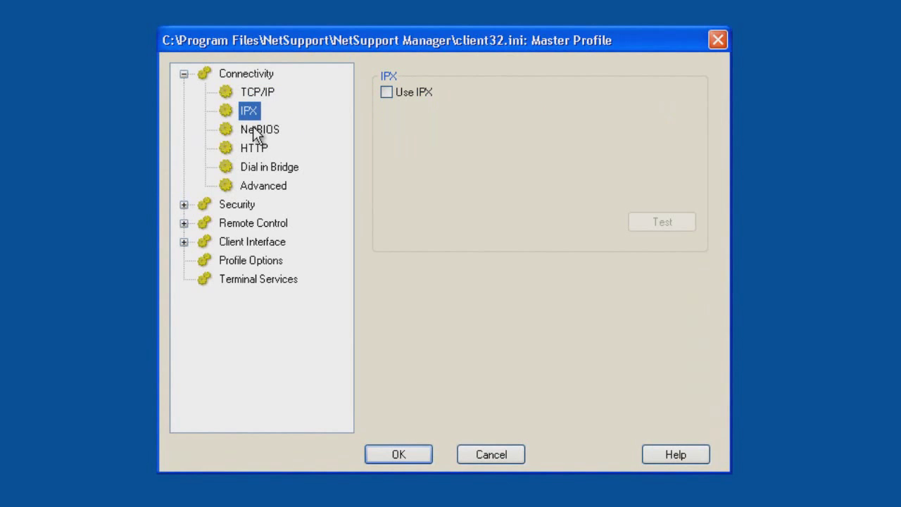
click(255, 130)
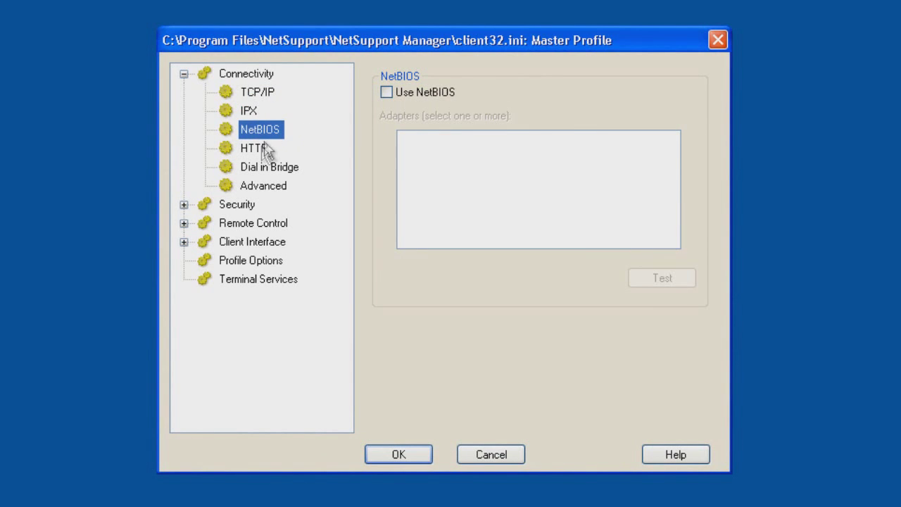
click(254, 151)
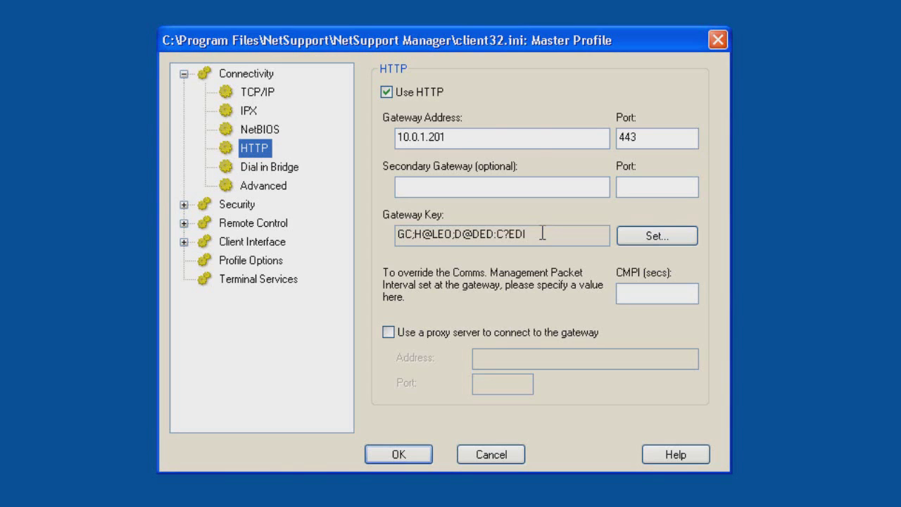
click(275, 171)
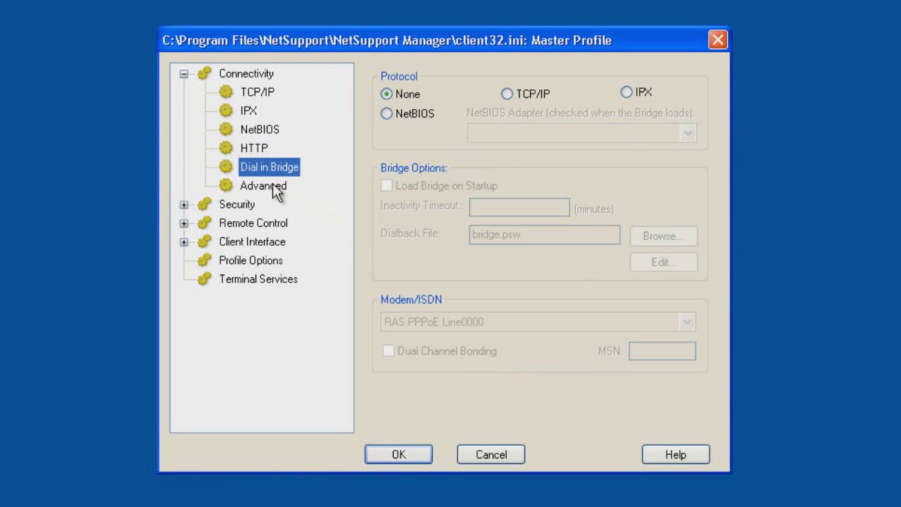
click(276, 192)
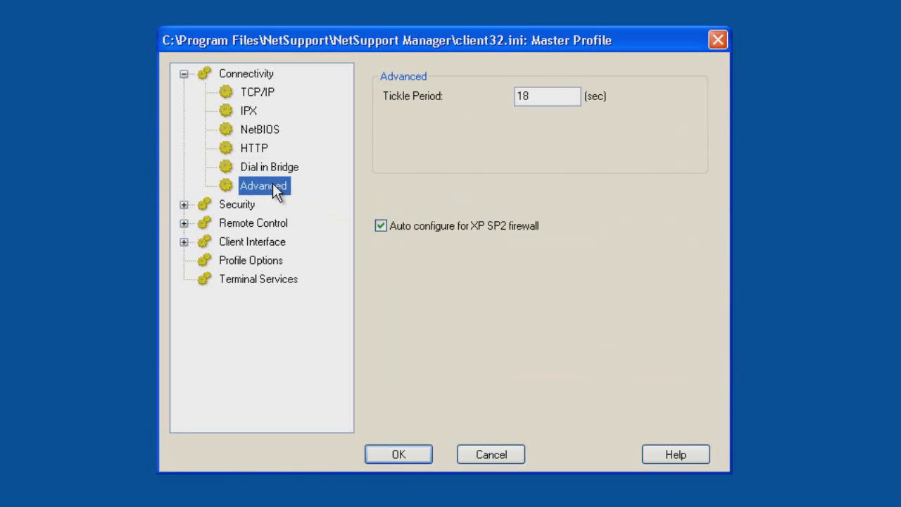
- Examine the User Validation security settings, including the list of valid usernames, and leave that list without changes
click(244, 204)
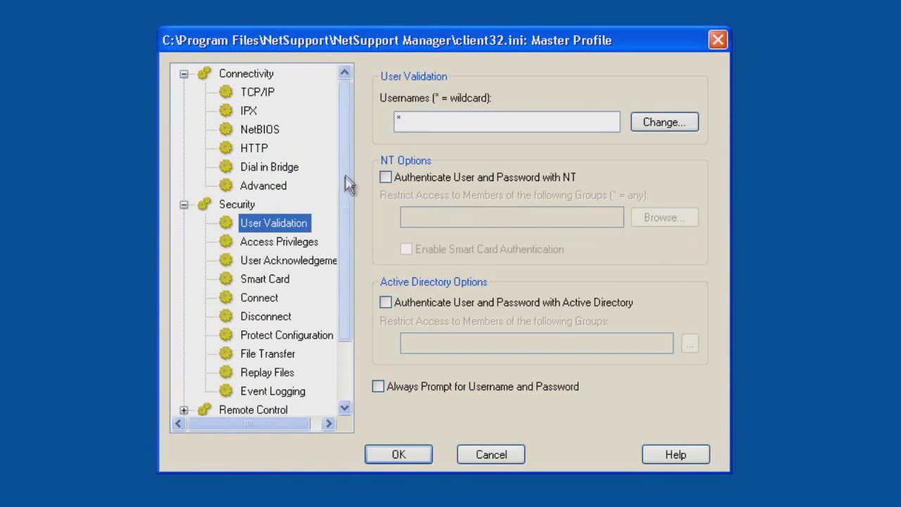
drag(345, 174, 347, 237)
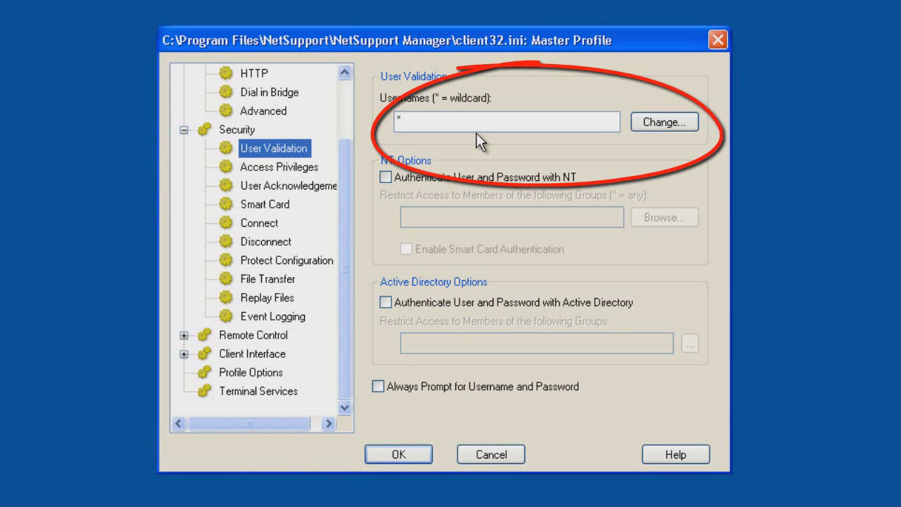
click(642, 122)
drag(610, 126, 564, 126)
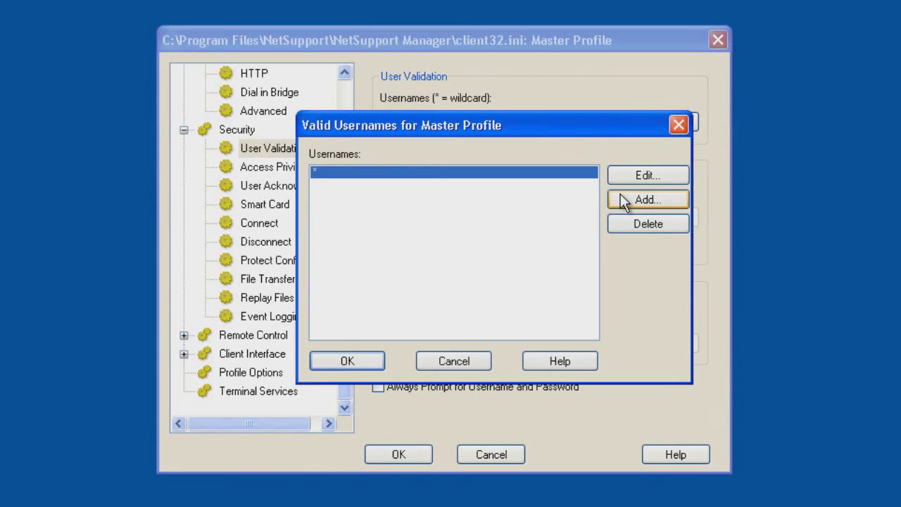
click(465, 360)
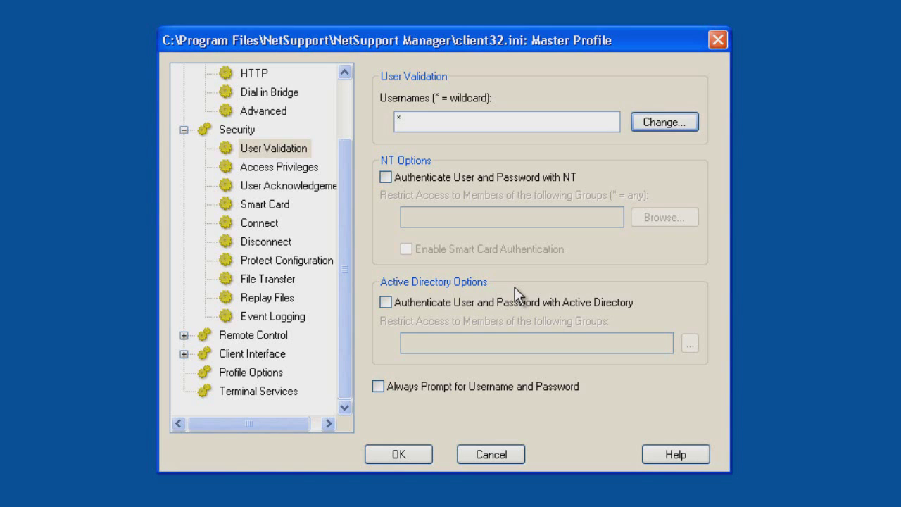
- Review the Access Privileges and User Acknowledgement settings, briefly enabling User Acknowledgement Required to inspect its dependent options
click(301, 167)
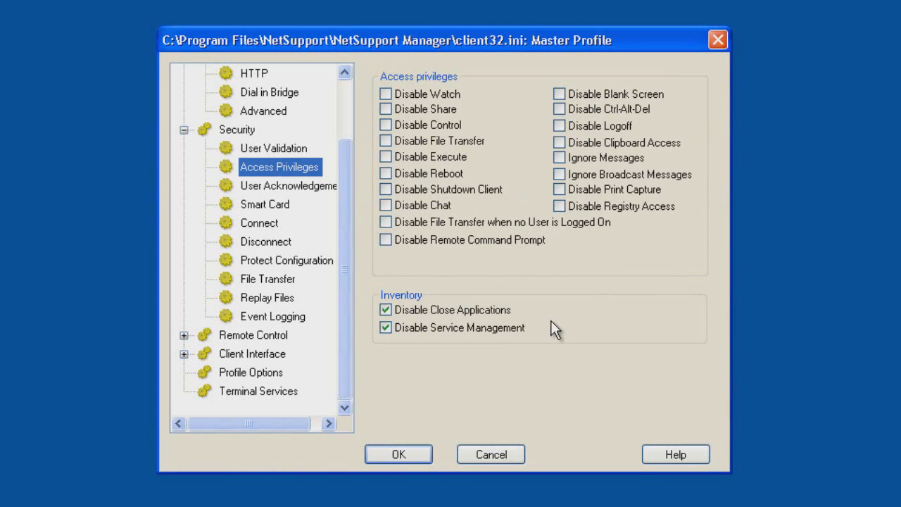
click(308, 185)
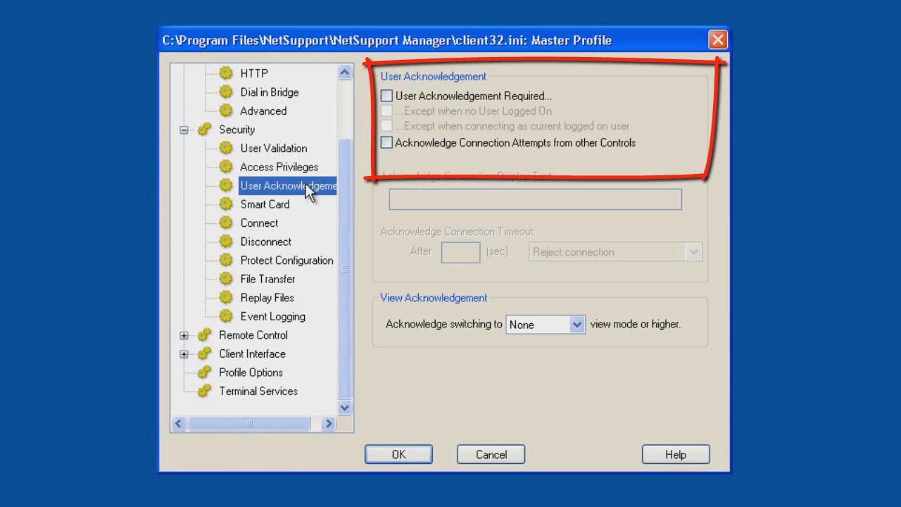
click(386, 95)
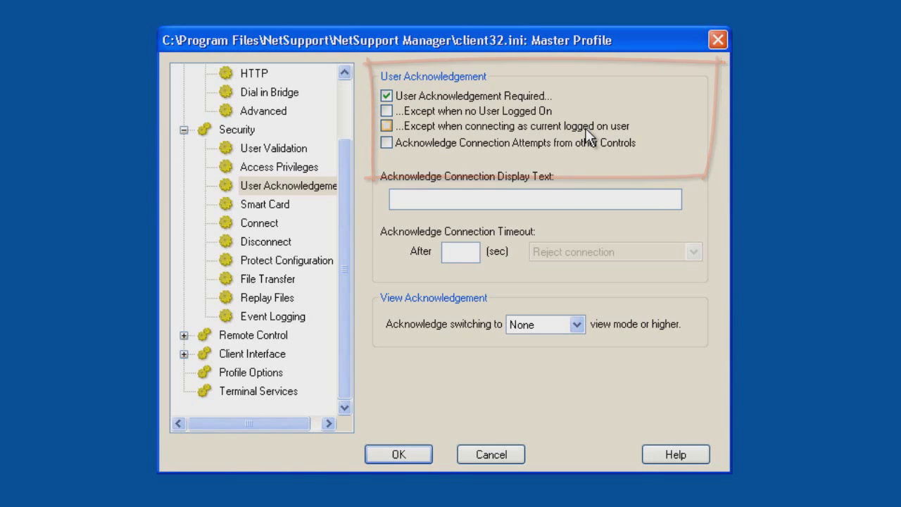
click(386, 95)
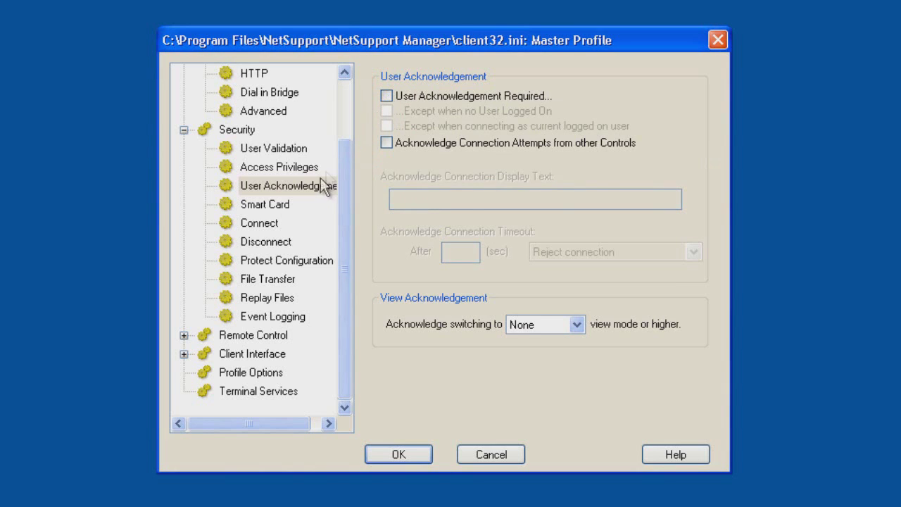
- Review the Smart Card, Connect, Disconnect, Protect Configuration, File Transfer and Replay Files security settings
click(269, 203)
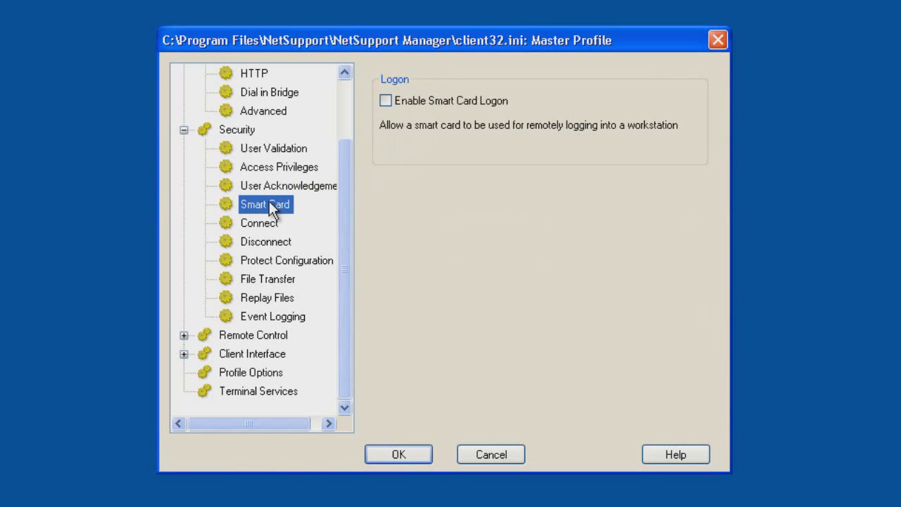
click(269, 226)
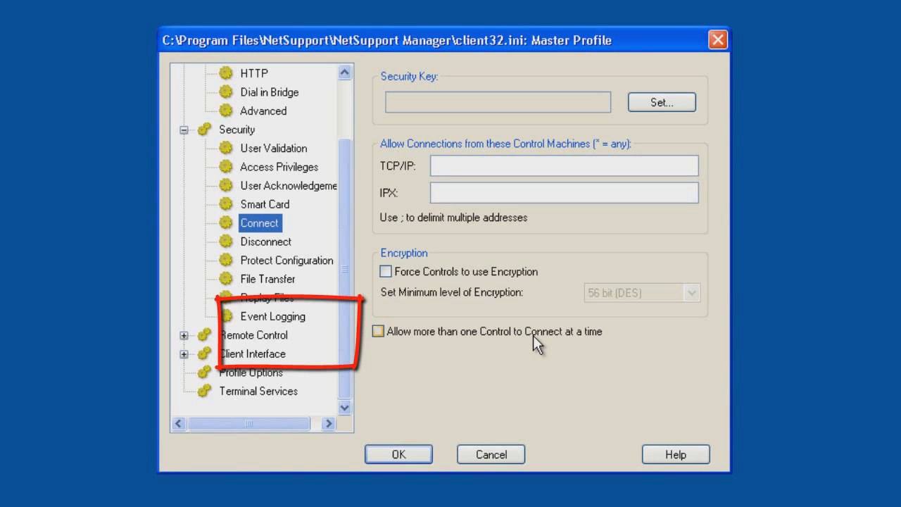
click(246, 240)
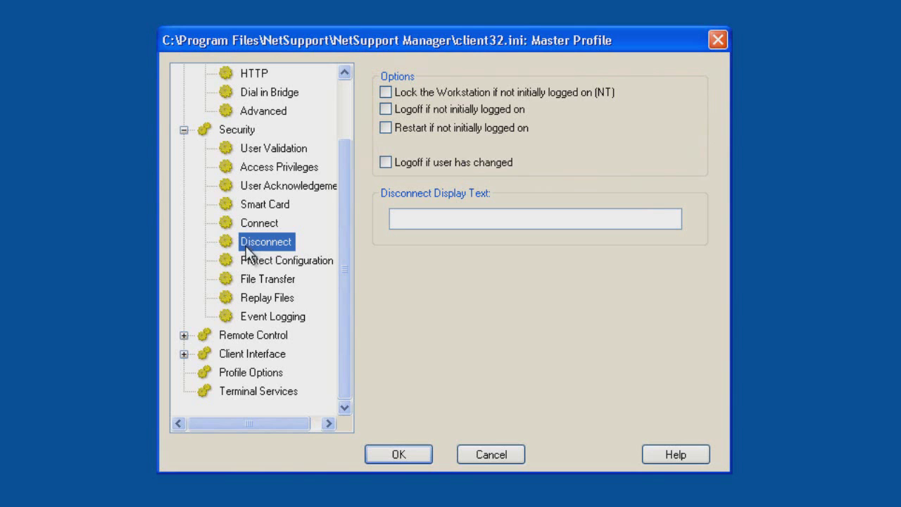
click(257, 266)
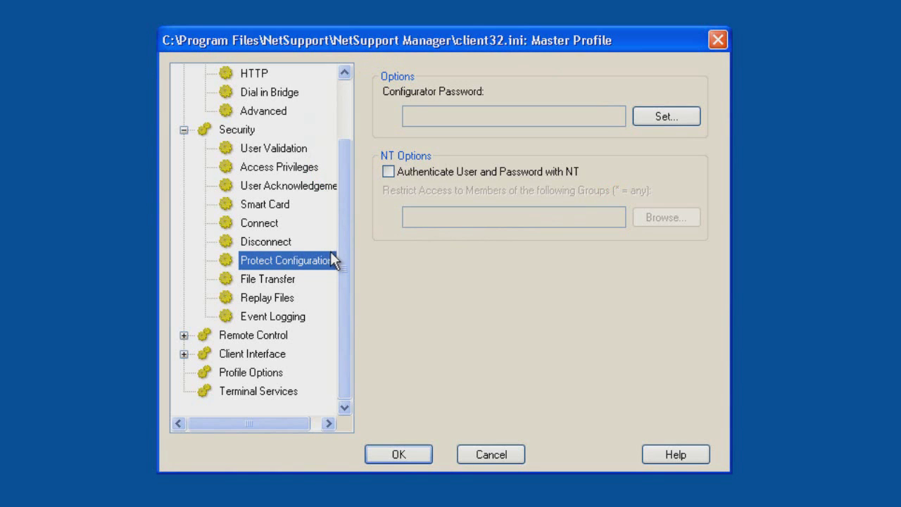
click(278, 279)
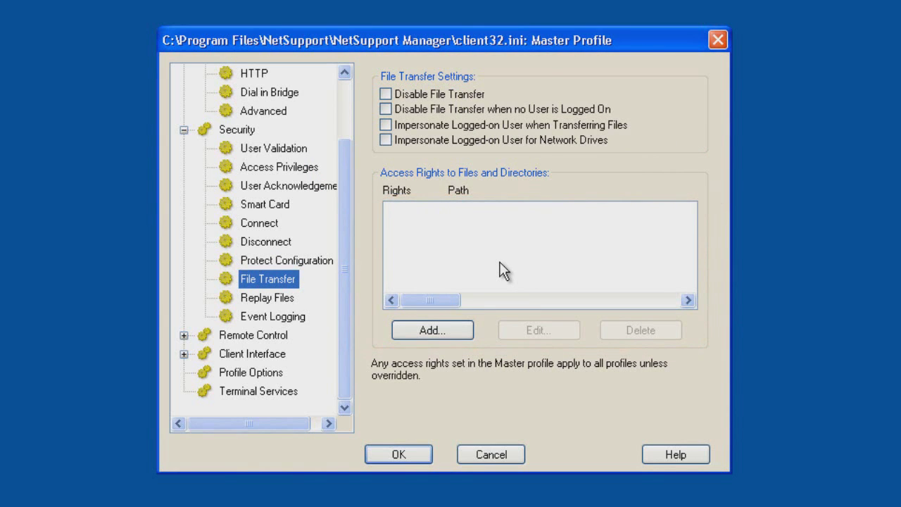
click(289, 298)
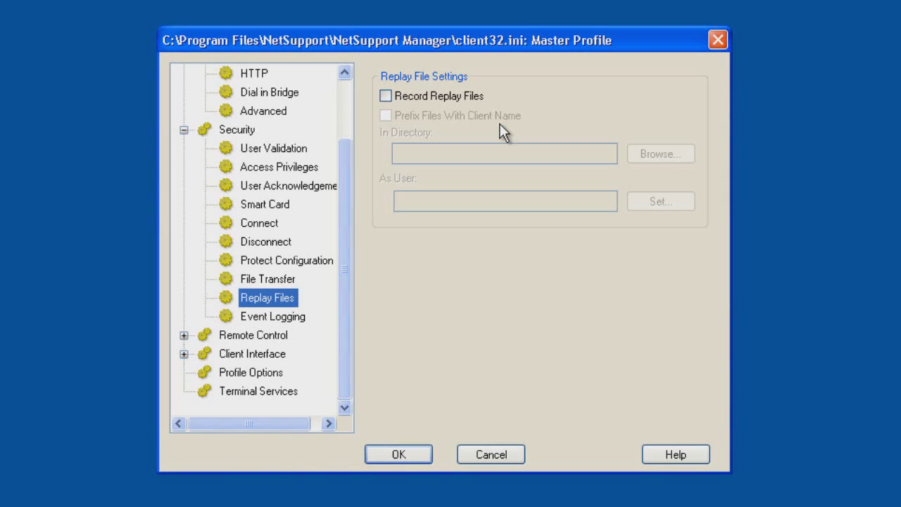
- Try out Event Logging with the Log to File option, and switch logging off again
key(Down)
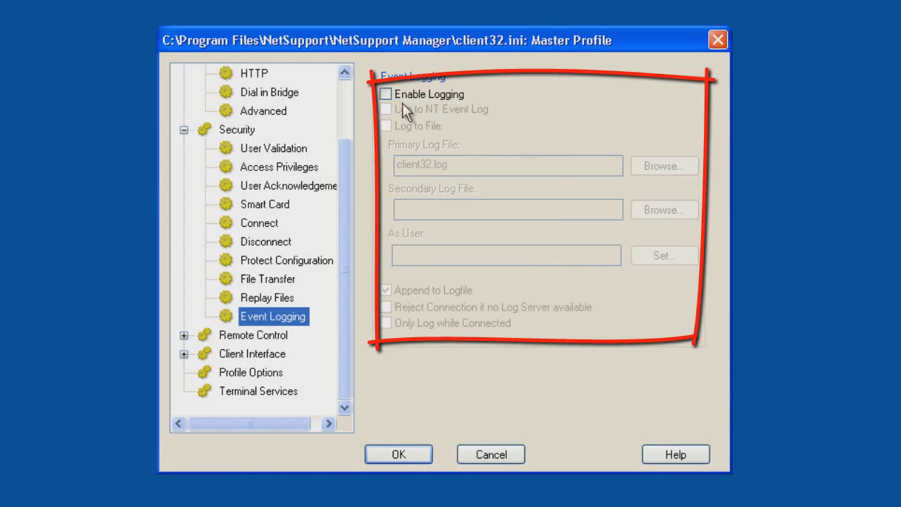
click(385, 93)
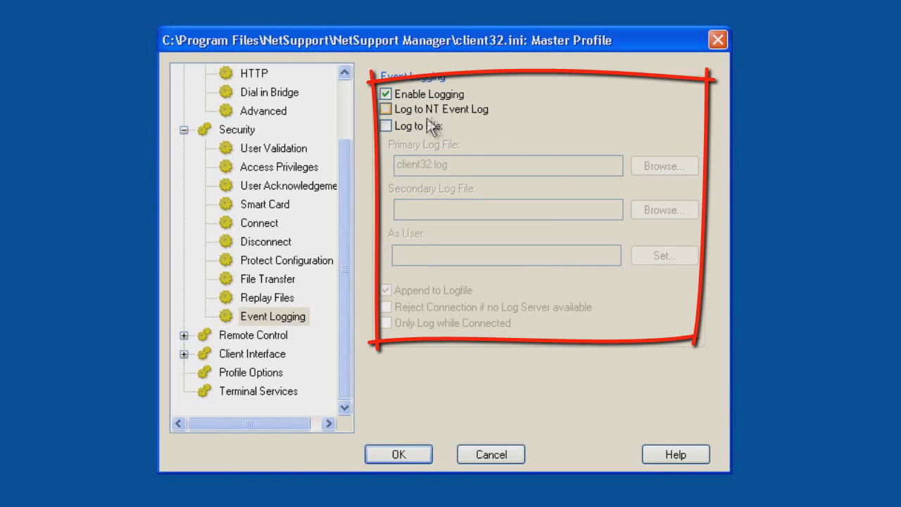
click(417, 124)
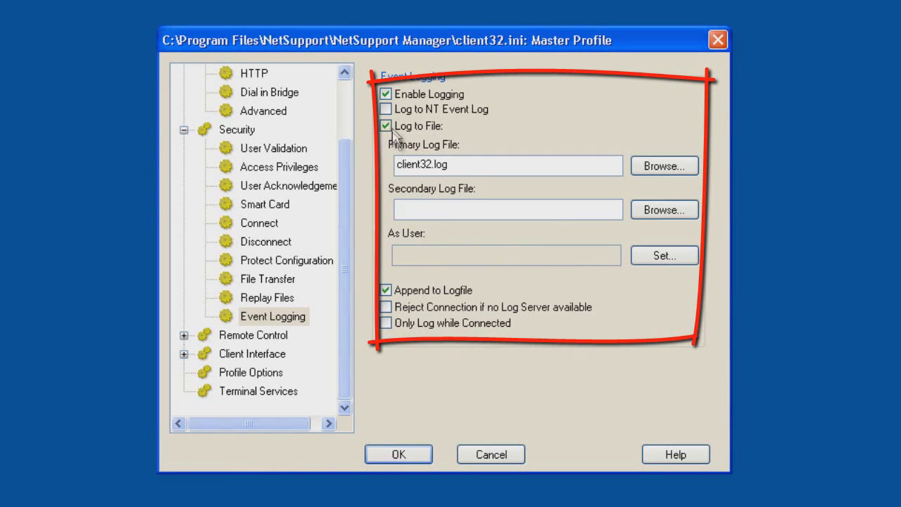
click(391, 97)
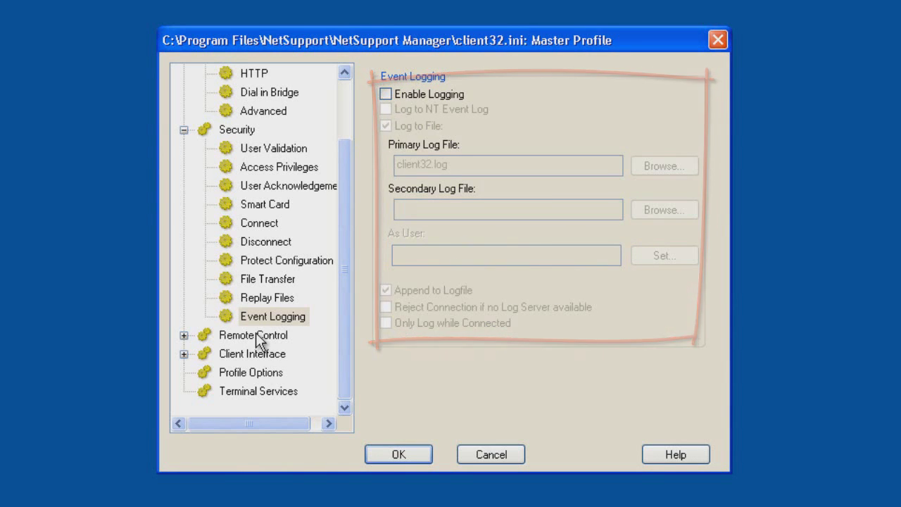
- Review the Remote Control settings for View, Show and Audio, checking the Max Colour Depth choices and keeping Unlimited
click(258, 336)
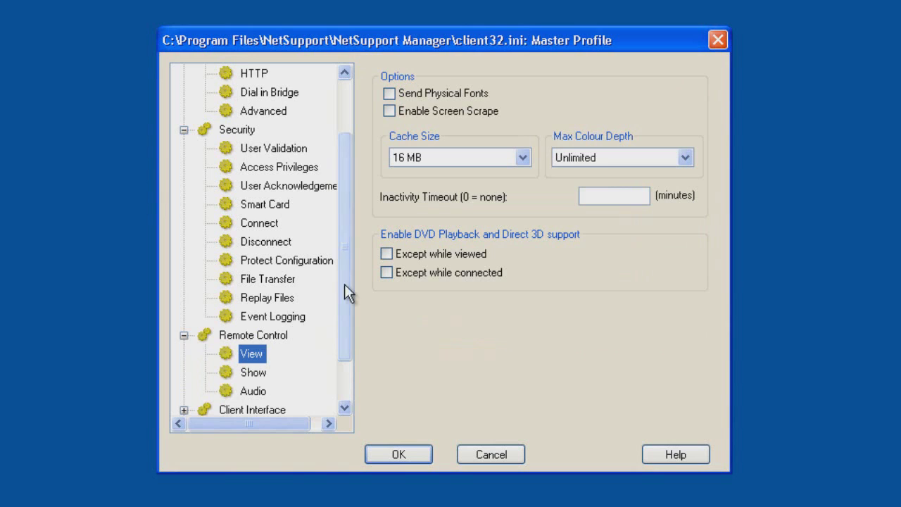
drag(344, 283, 348, 333)
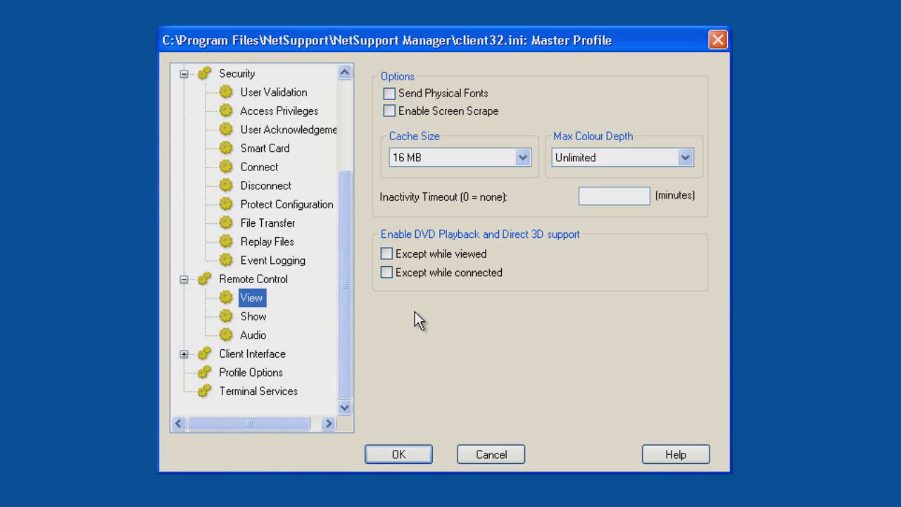
click(578, 159)
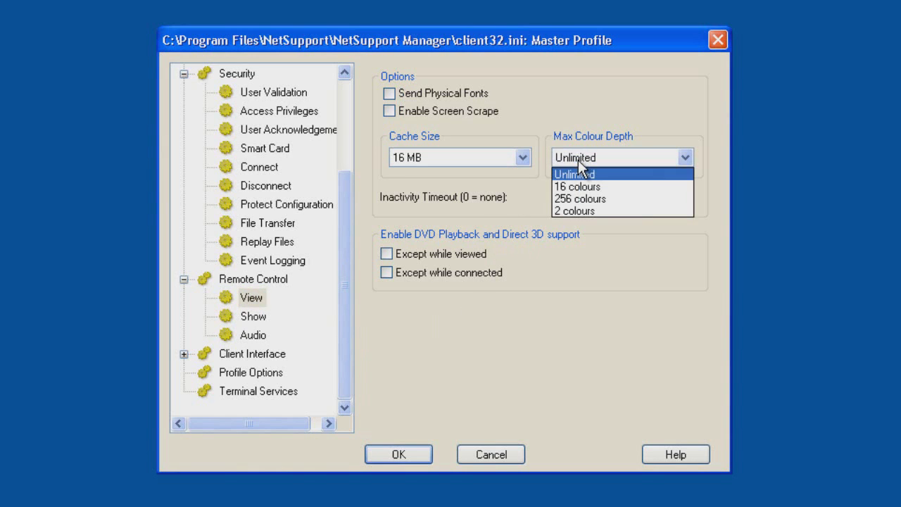
click(576, 174)
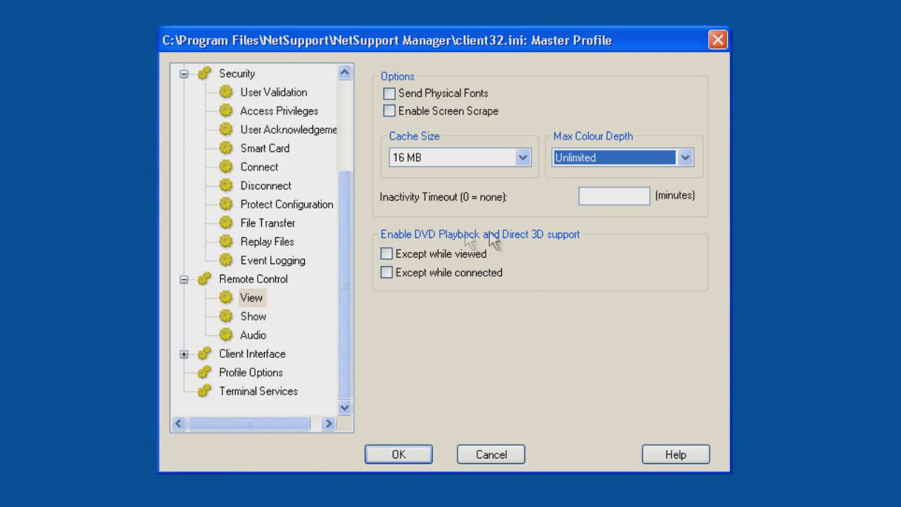
click(266, 319)
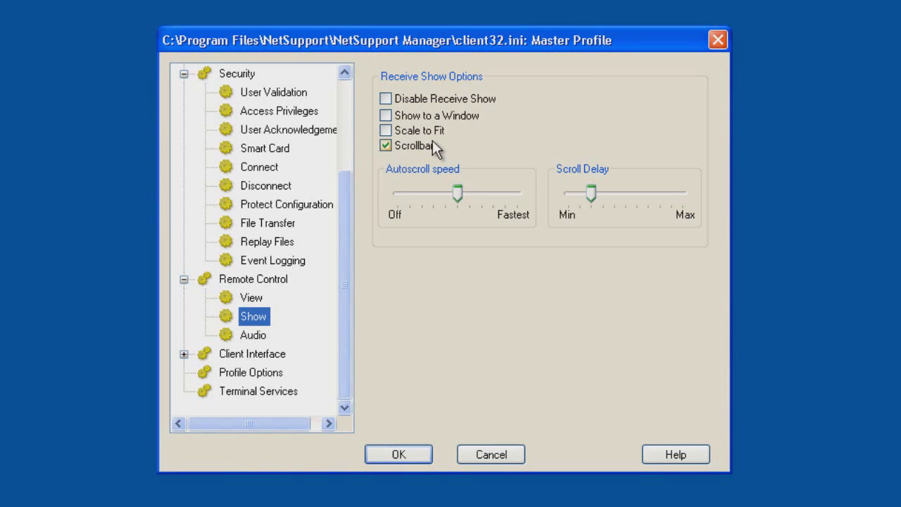
click(255, 336)
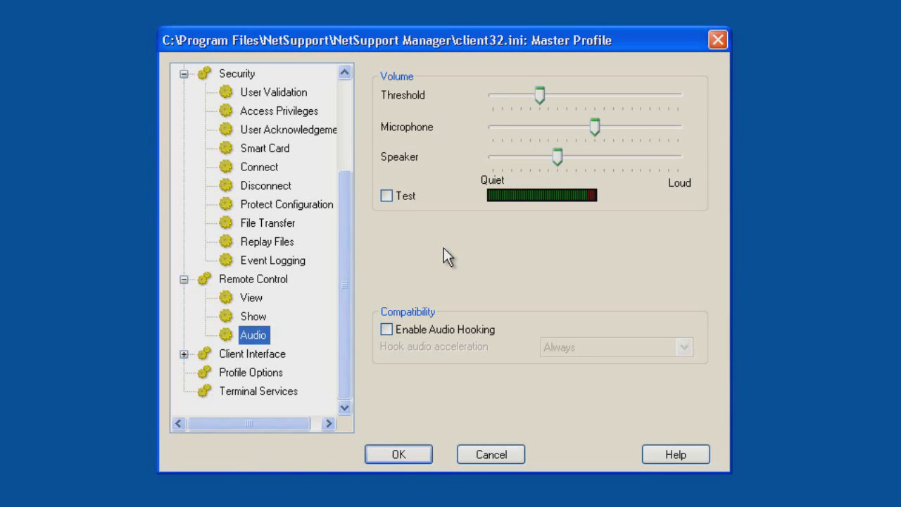
- Review the Client Settings, Customizable Text and Help Requests pages of the client interface, plus the Profile Options
click(272, 355)
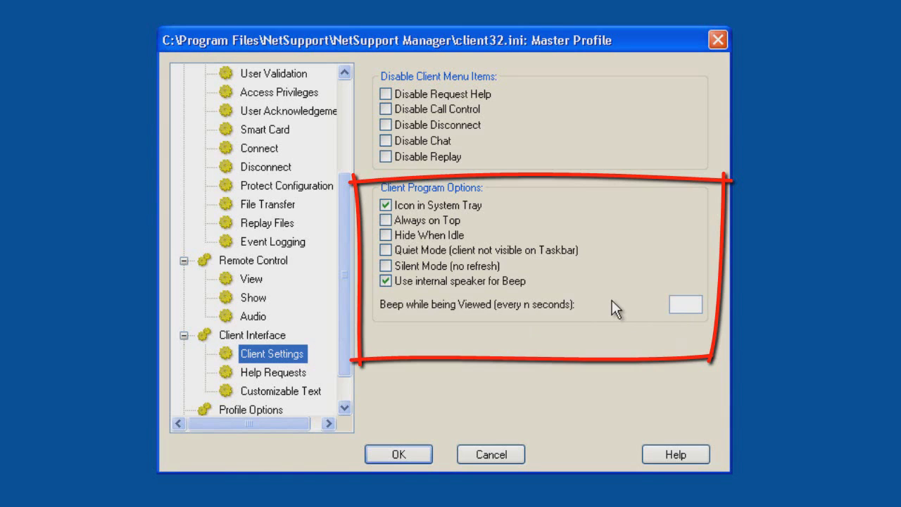
click(295, 390)
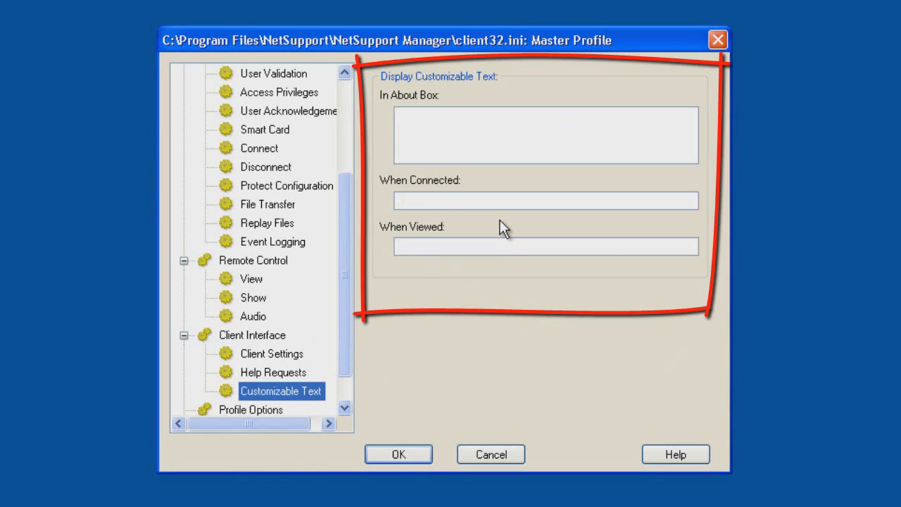
click(415, 201)
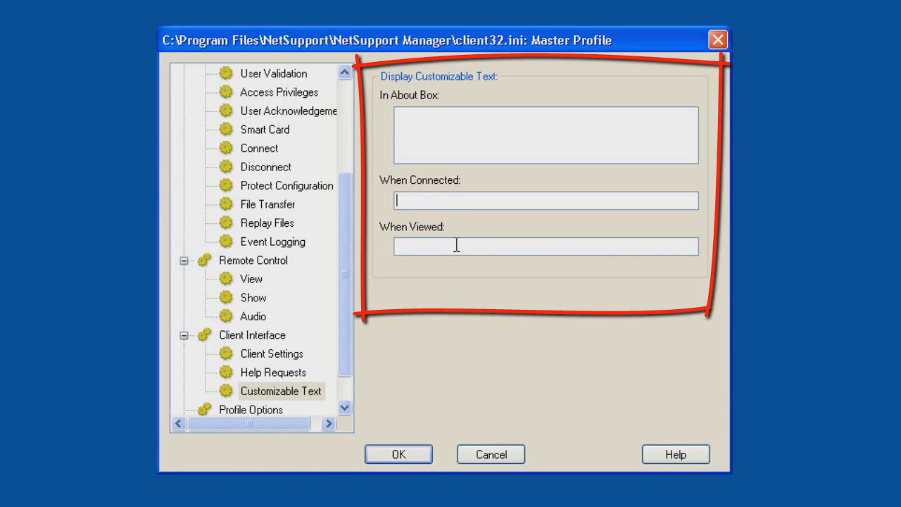
click(299, 371)
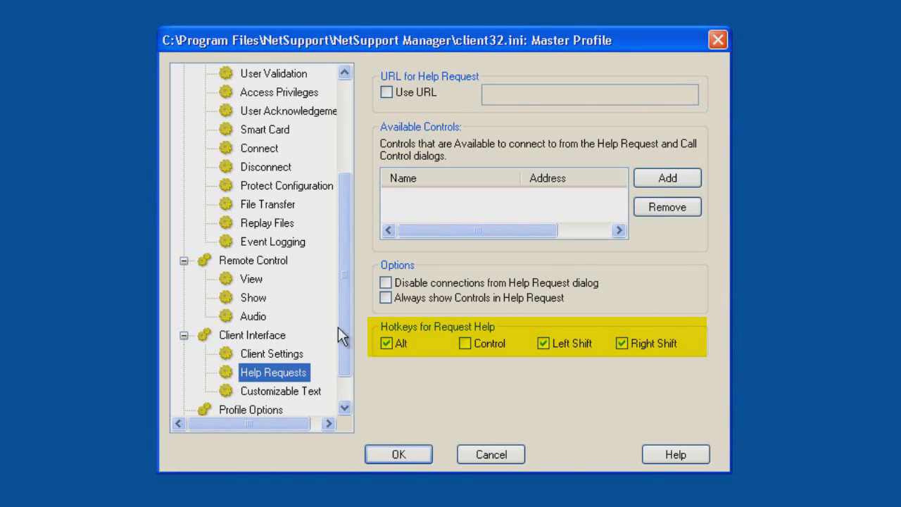
scroll(347, 346, down, 1)
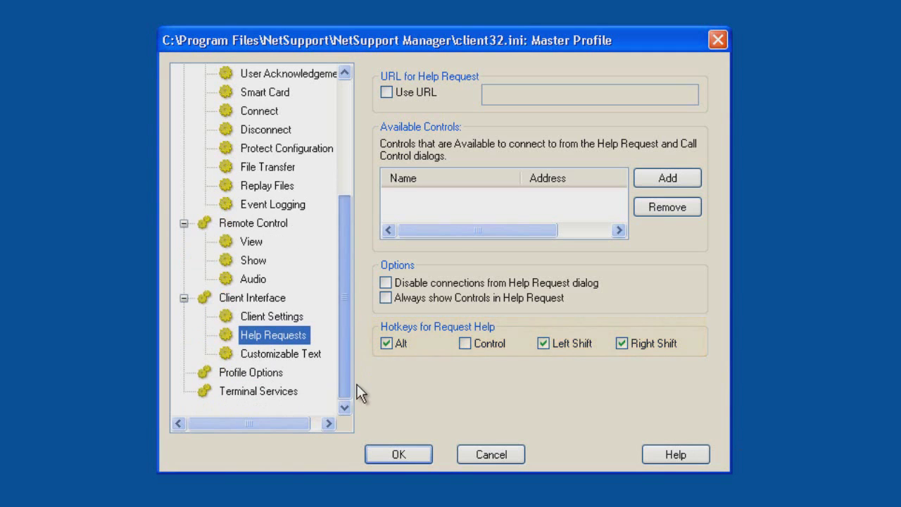
click(269, 378)
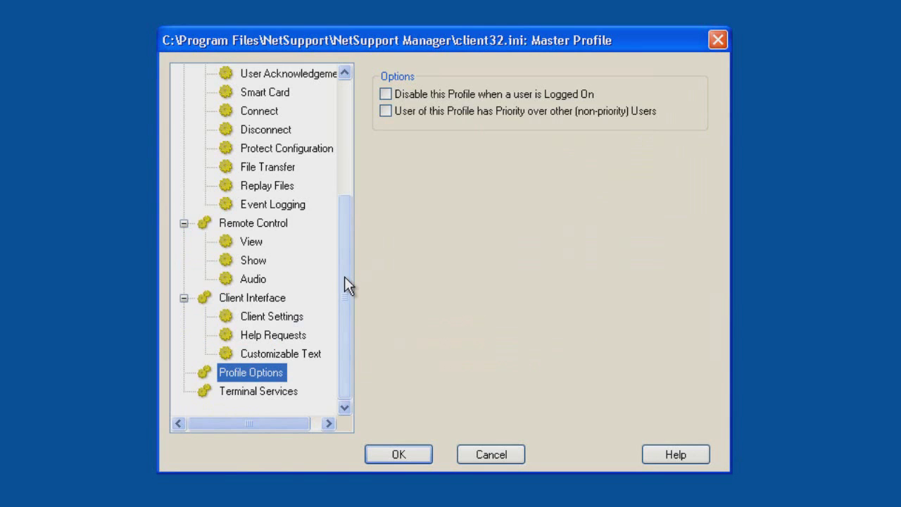
- Review the profile's Terminal Services page, plus the Active Sessions and Clients lists in the NetSupport Gateway Console
click(281, 390)
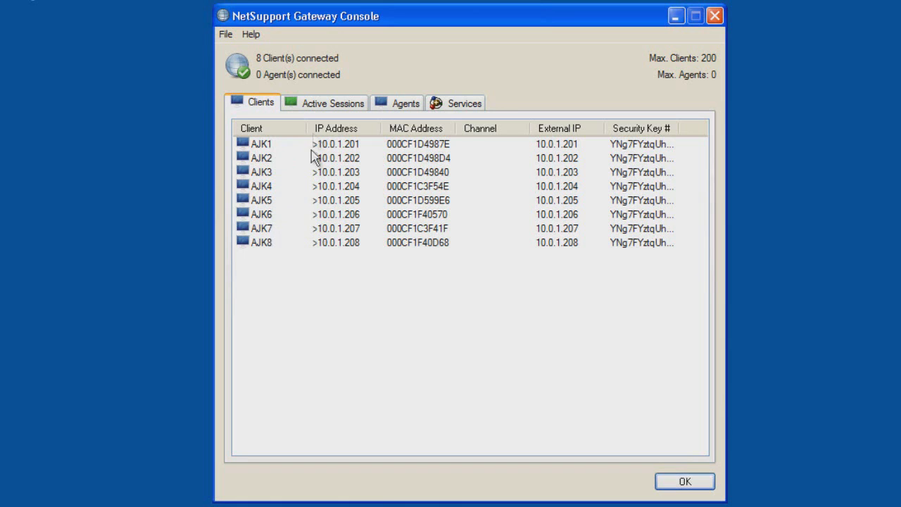
click(322, 107)
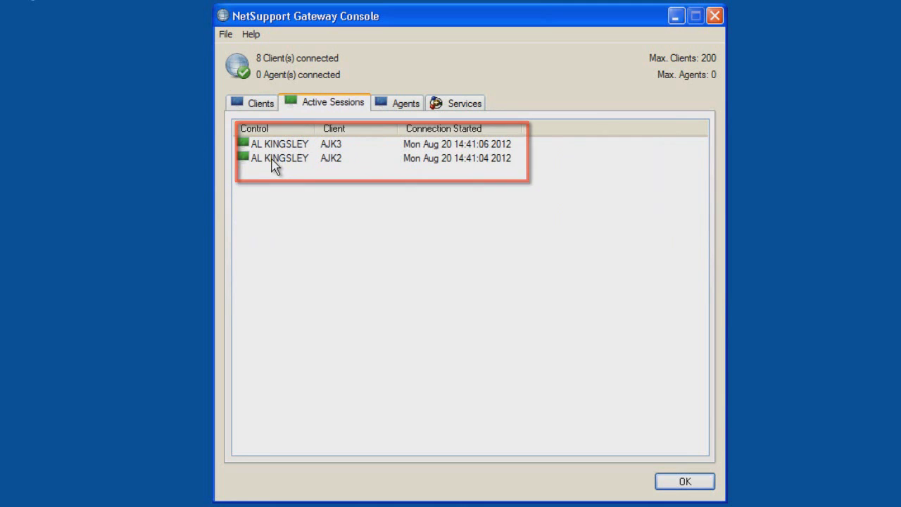
click(261, 106)
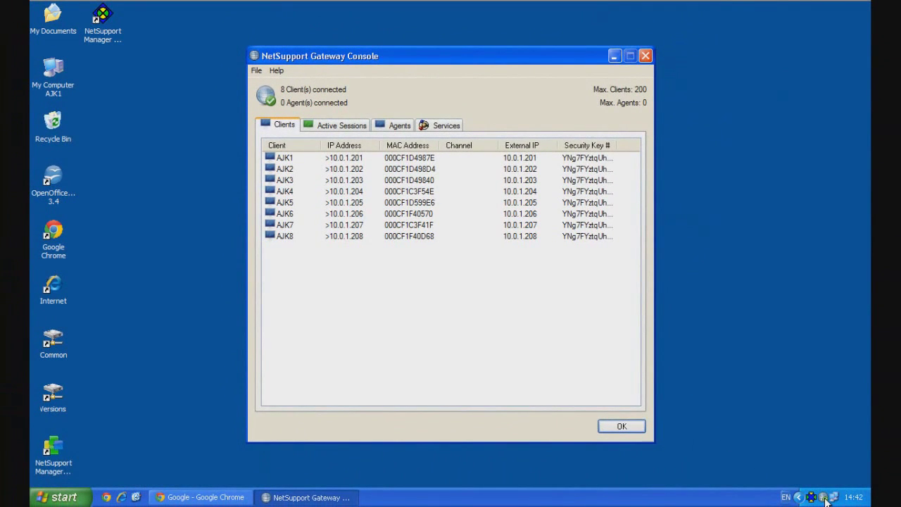
- Open the NetSupport Gateway Configuration Utility, minimize the Gateway Console behind it and reposition the utility window
right_click(825, 498)
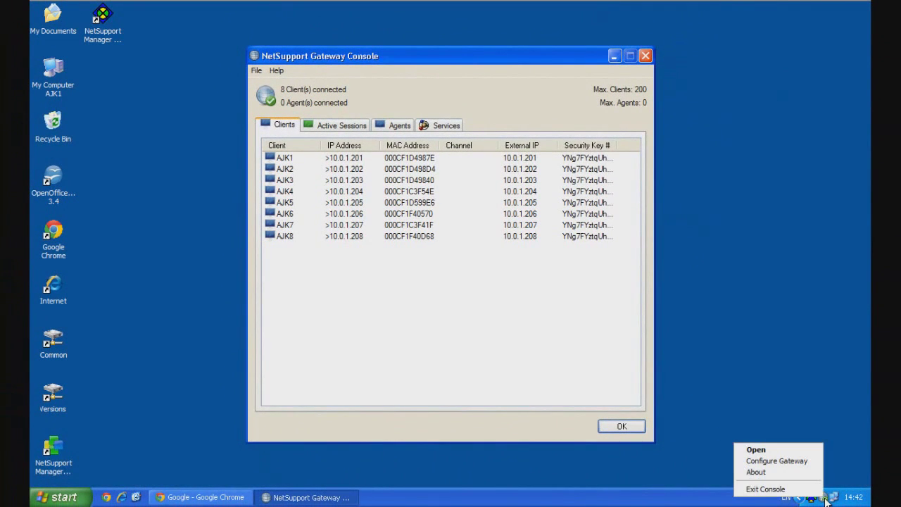
click(794, 463)
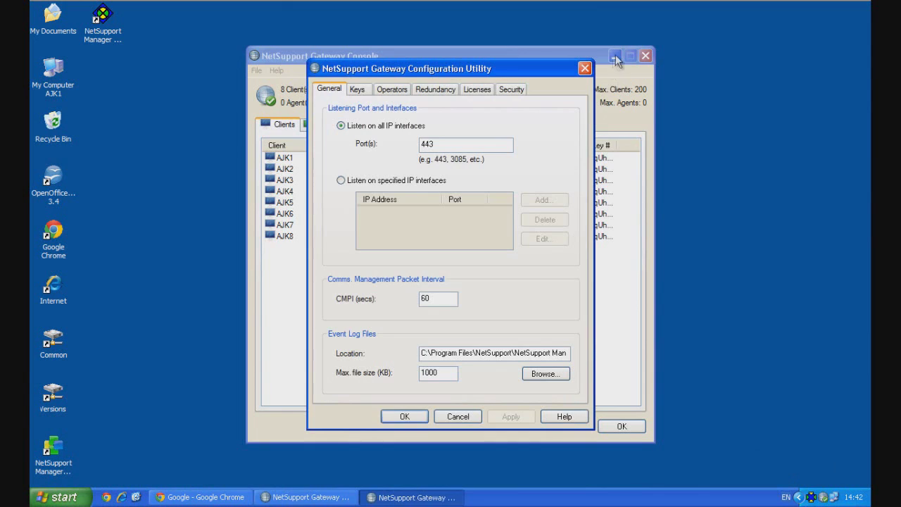
click(615, 56)
drag(488, 70, 453, 53)
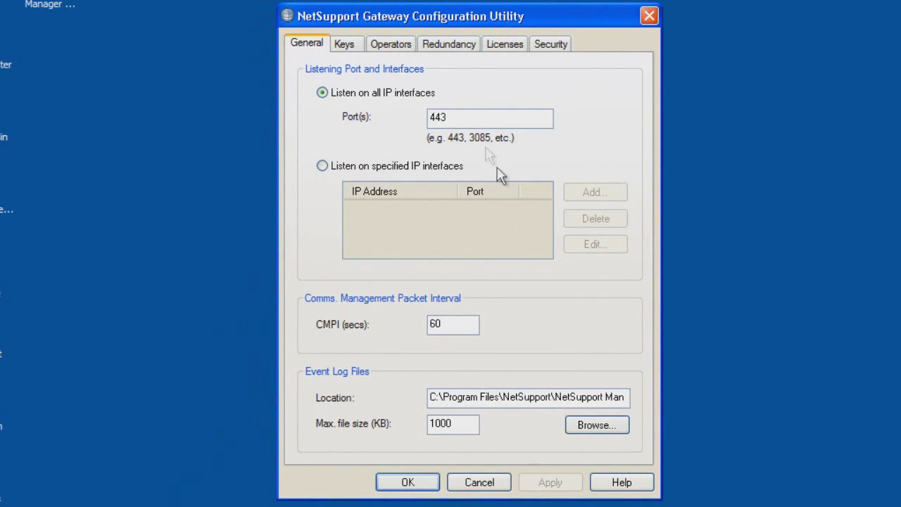
- Review the gateway's Keys, Operators, Redundancy, Licenses and Security settings, and return to the General settings
click(344, 44)
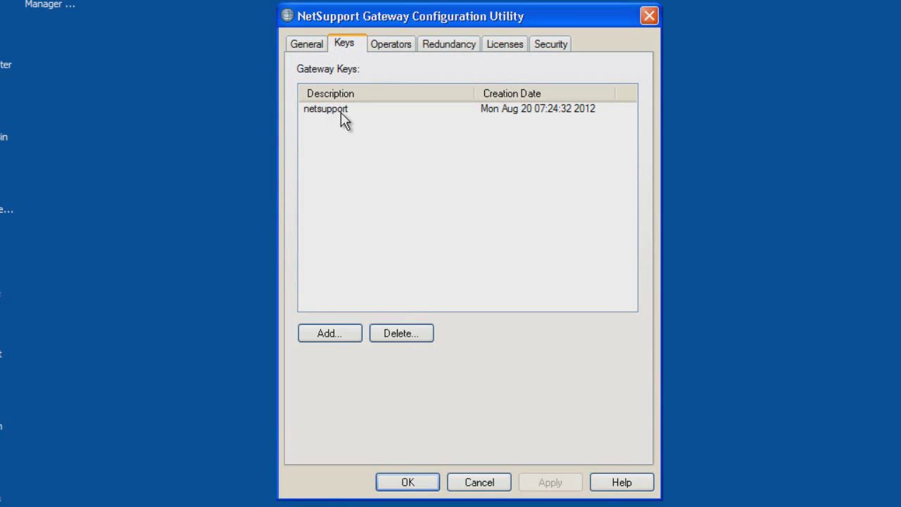
click(385, 46)
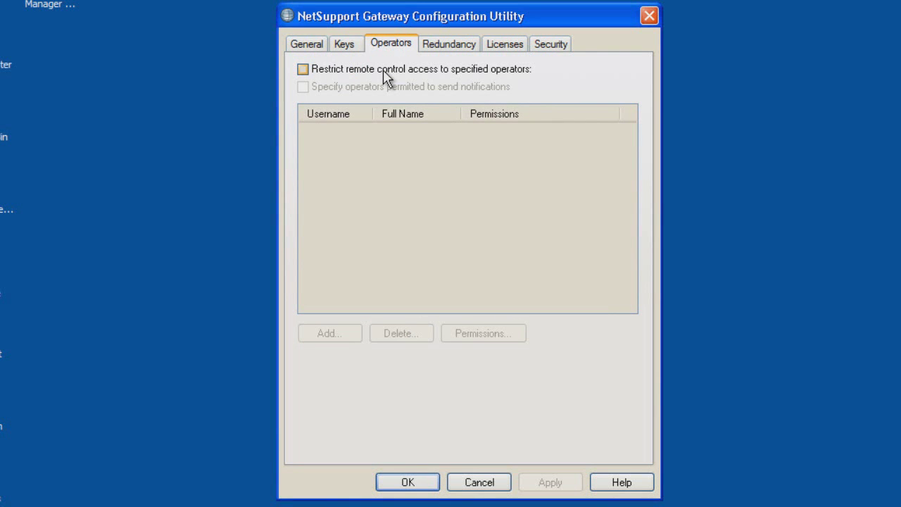
click(439, 47)
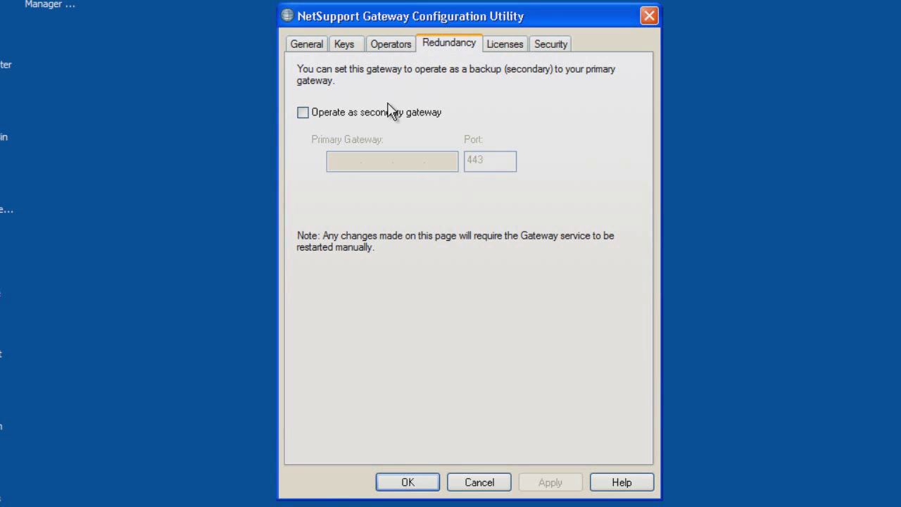
click(506, 50)
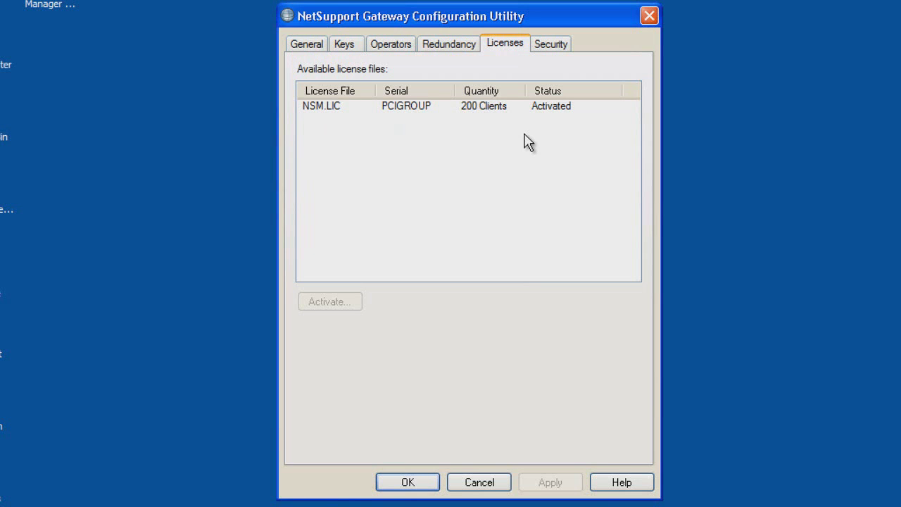
click(559, 46)
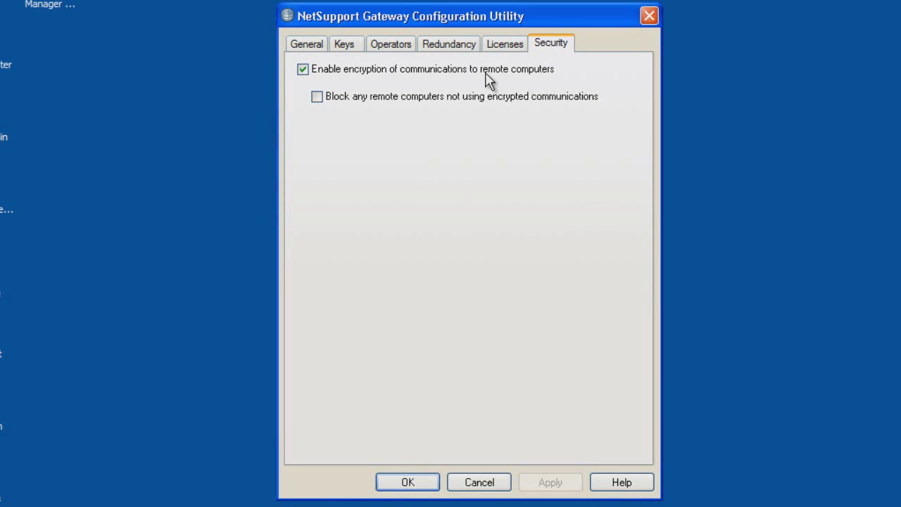
click(323, 48)
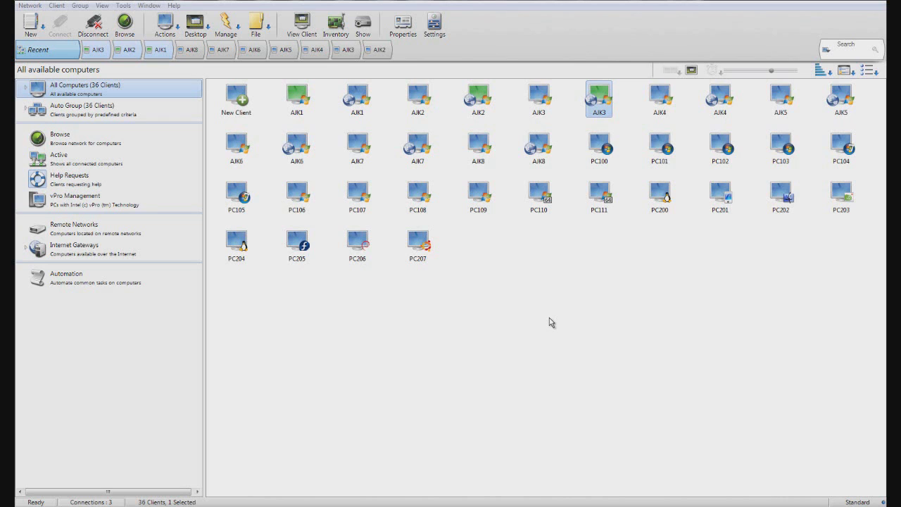
- Switch to the NetSupport Manager Control and open the settings of the Standard configuration
click(123, 6)
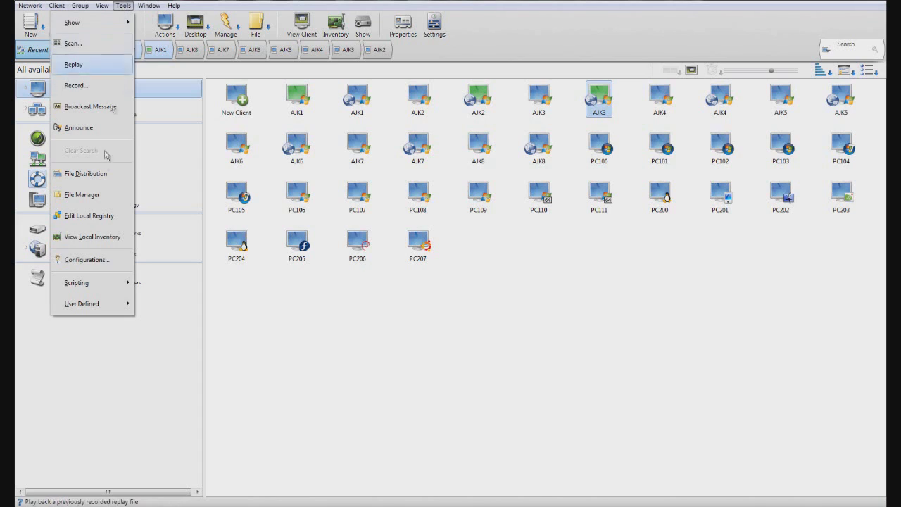
click(94, 259)
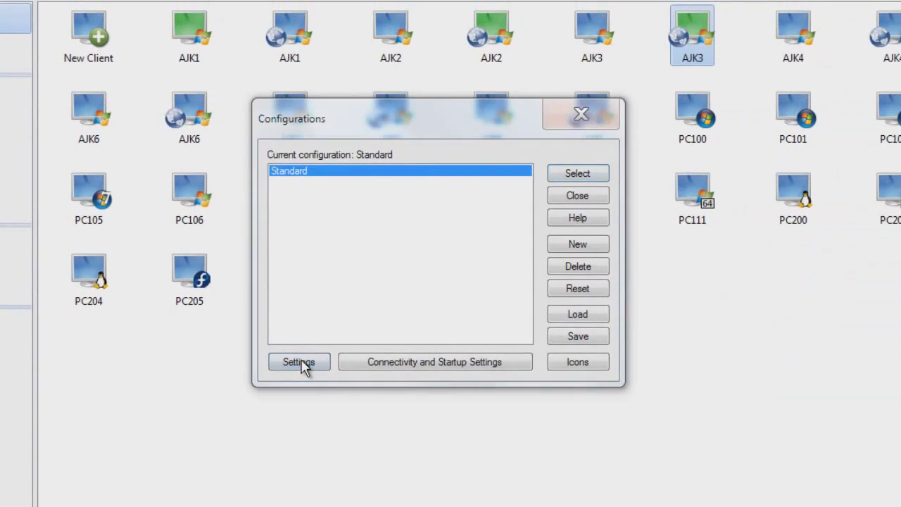
click(358, 416)
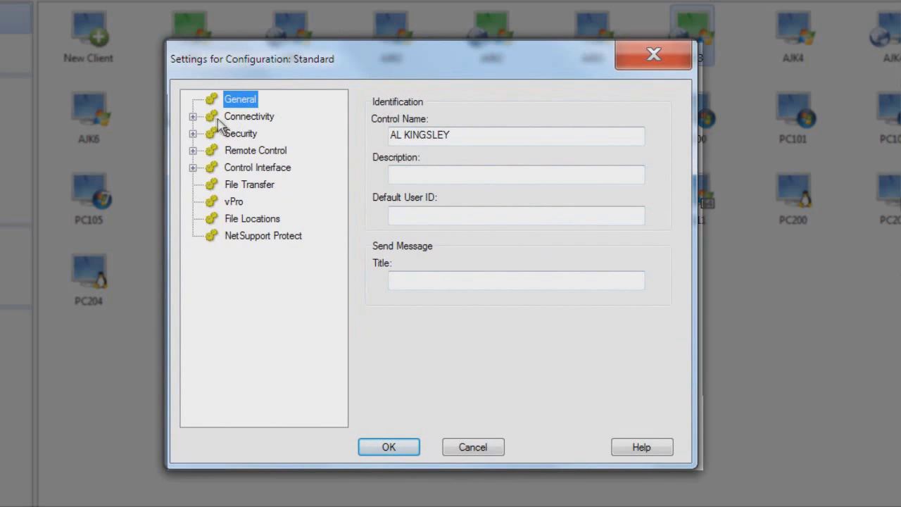
- Review the Connectivity settings of the Standard configuration, including Remote Dialup and Advanced
click(193, 117)
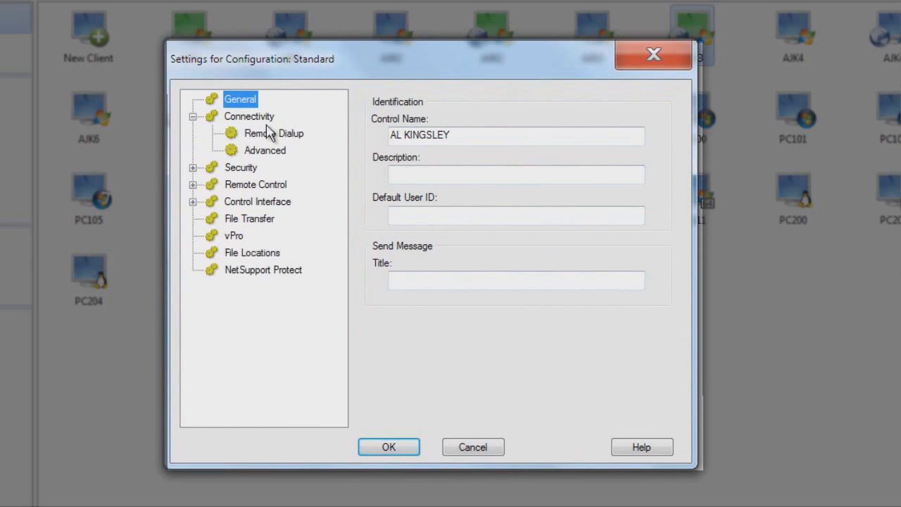
click(262, 118)
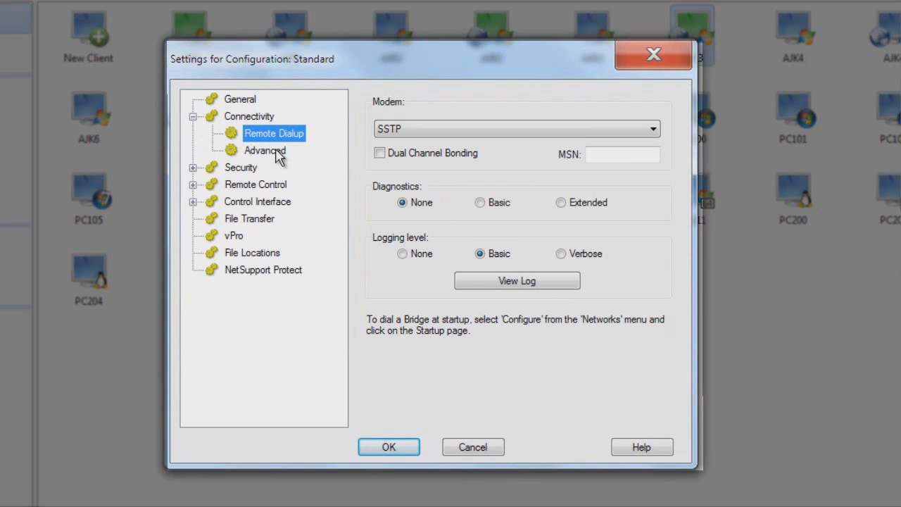
click(278, 152)
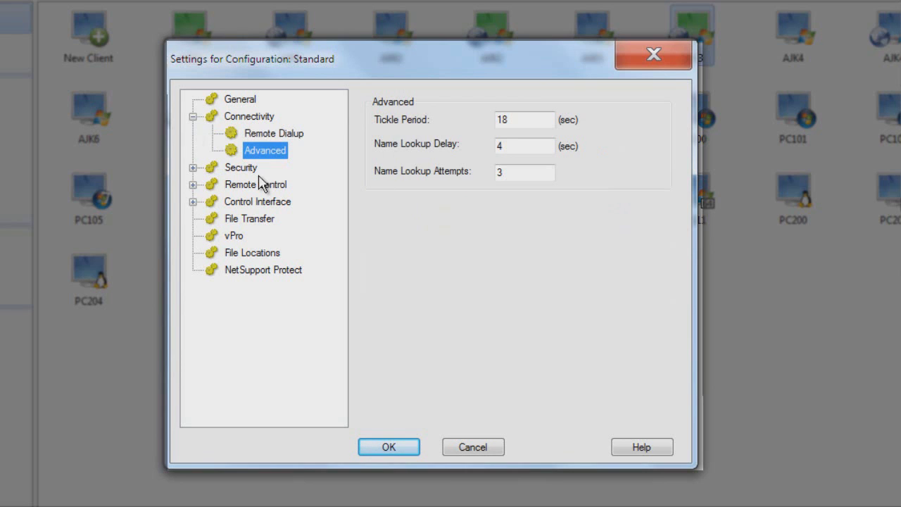
- Enable Use Encryption in the Security settings, checking the available encryption types and keeping 56 bit (DES)
click(193, 168)
click(248, 169)
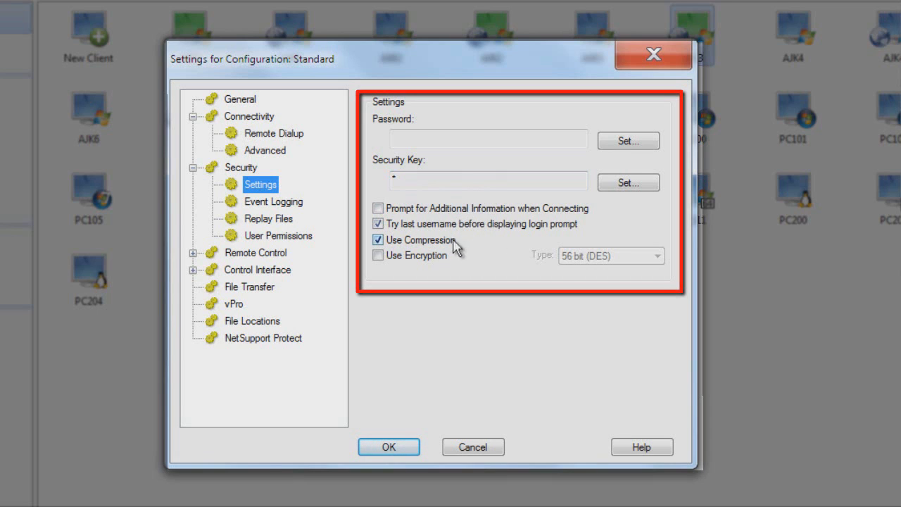
click(426, 257)
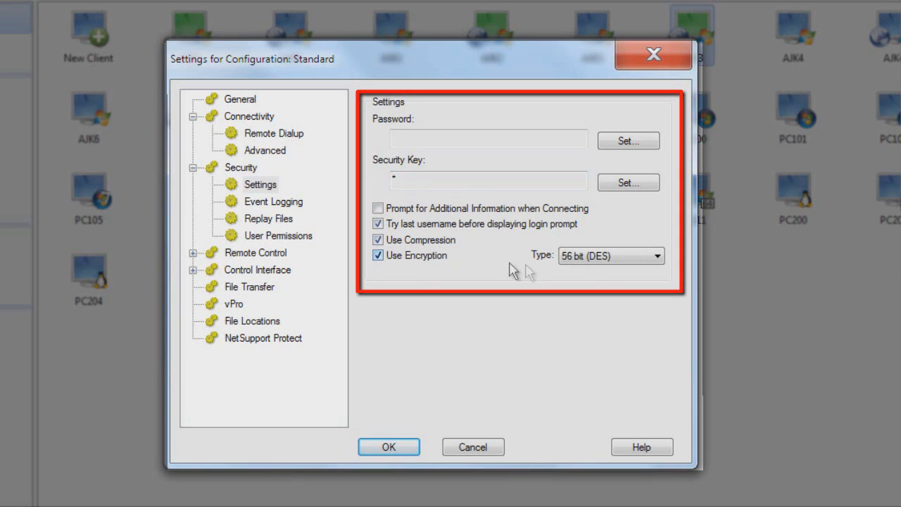
click(660, 259)
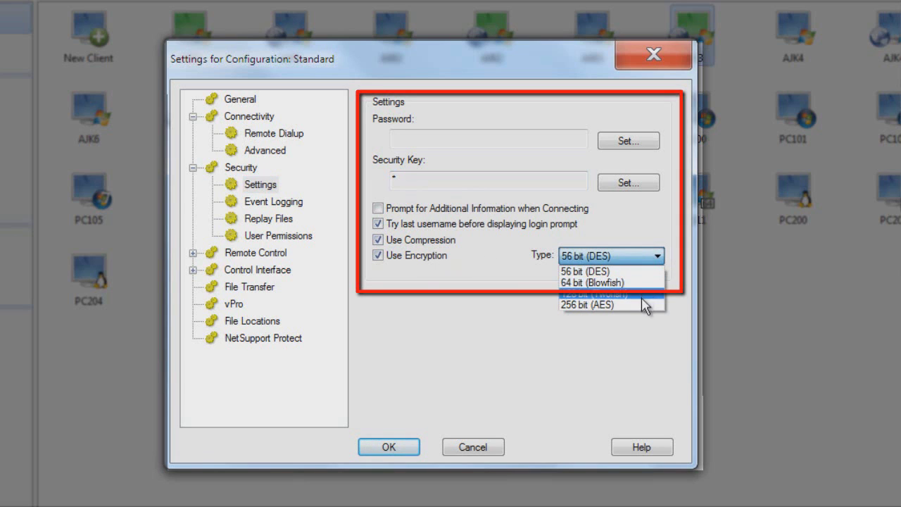
click(641, 257)
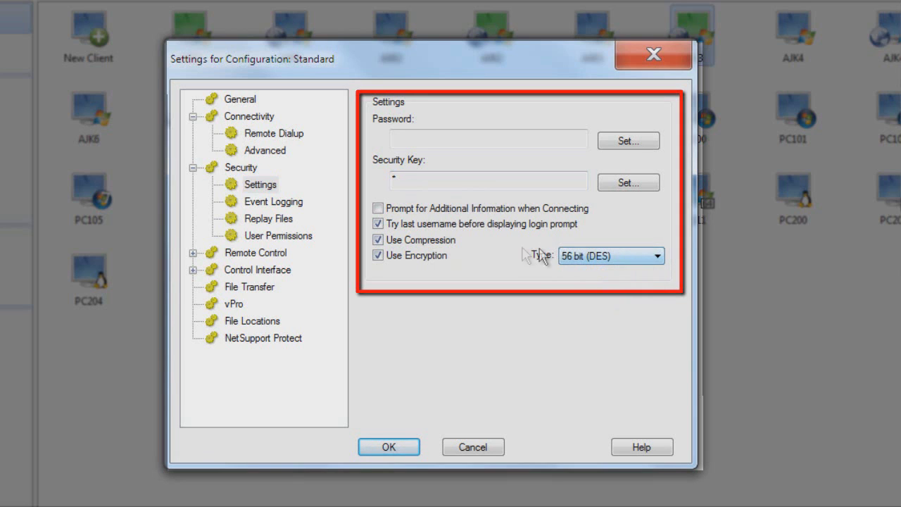
- Review the Event Logging security settings and enable Record Replay Files
click(280, 203)
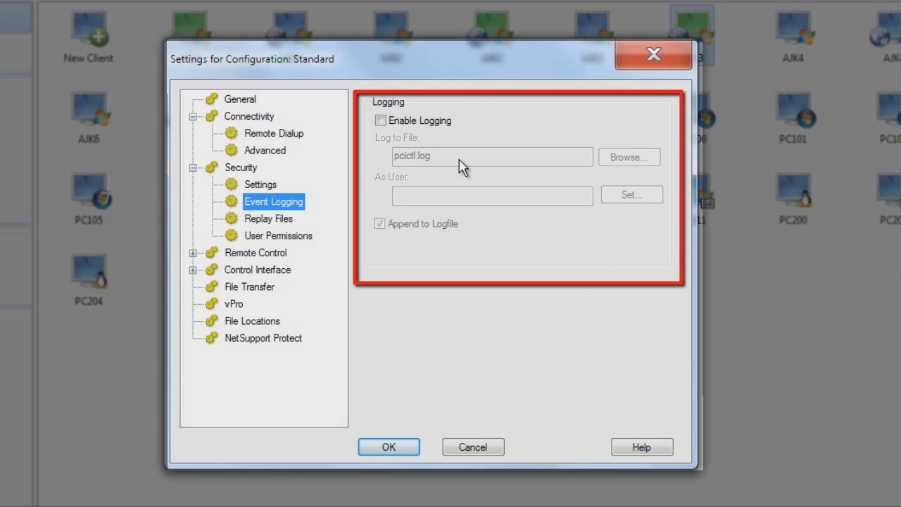
click(282, 221)
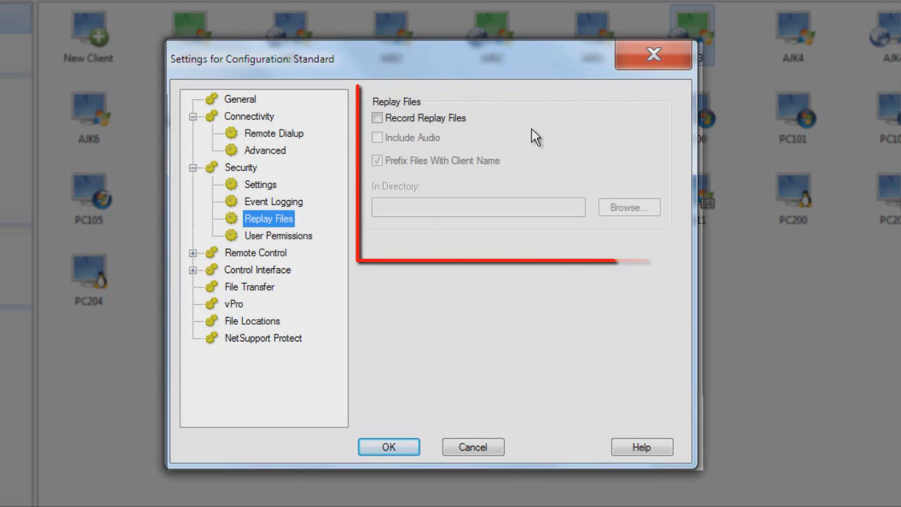
click(456, 124)
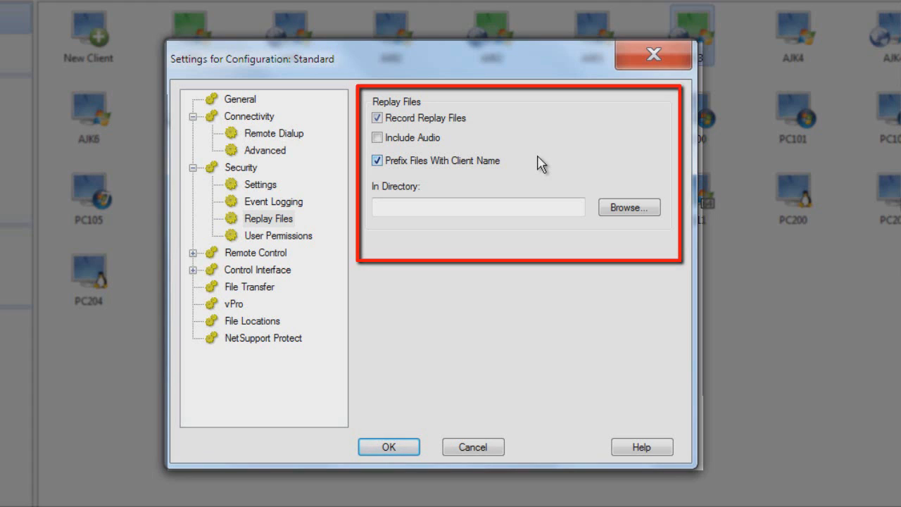
- Review the User Permissions and the Remote Control View settings, including the Default Mode and Max Colour Depth choices
click(301, 238)
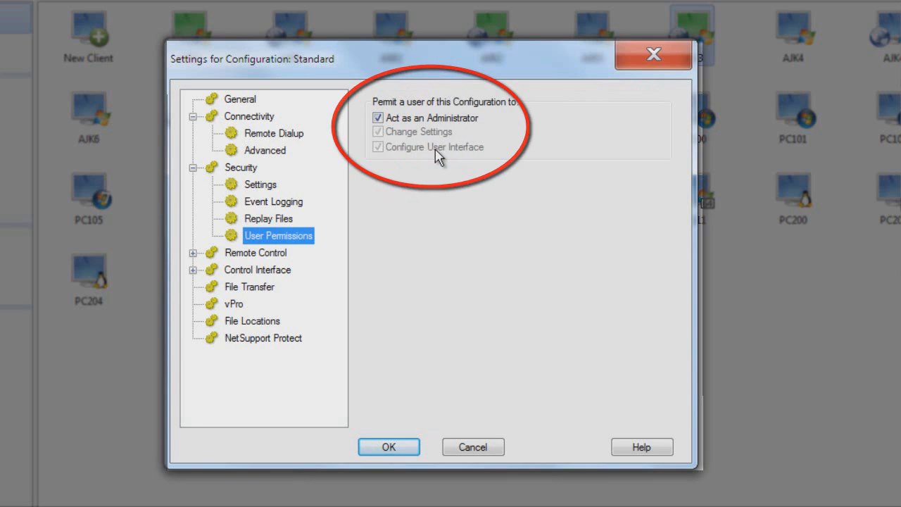
click(273, 255)
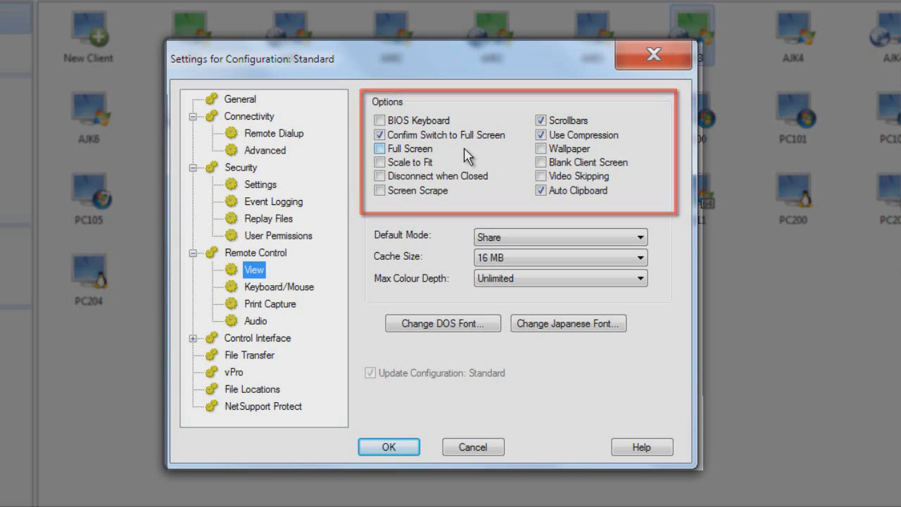
click(484, 240)
click(484, 237)
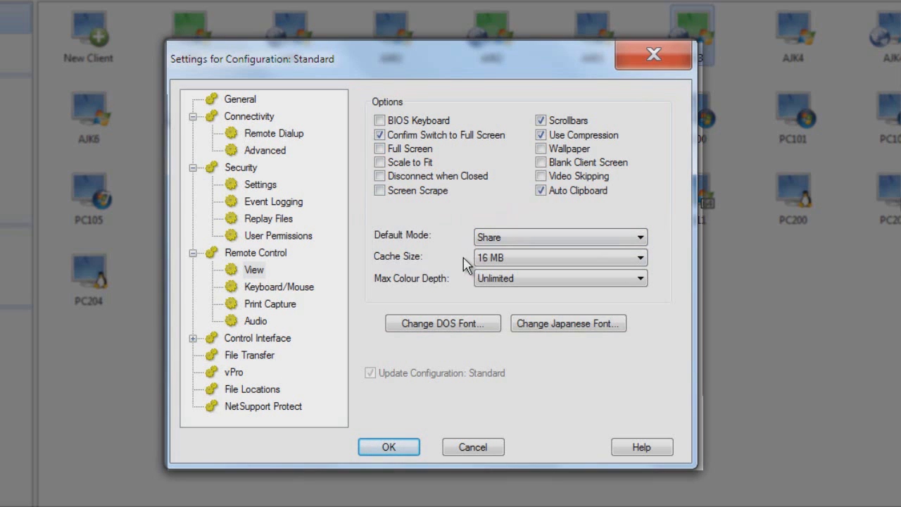
click(476, 281)
click(451, 262)
- Review the Keyboard/Mouse settings, checking the available keyboard layouts and keeping UK enhanced (102 key) keyboard
click(308, 286)
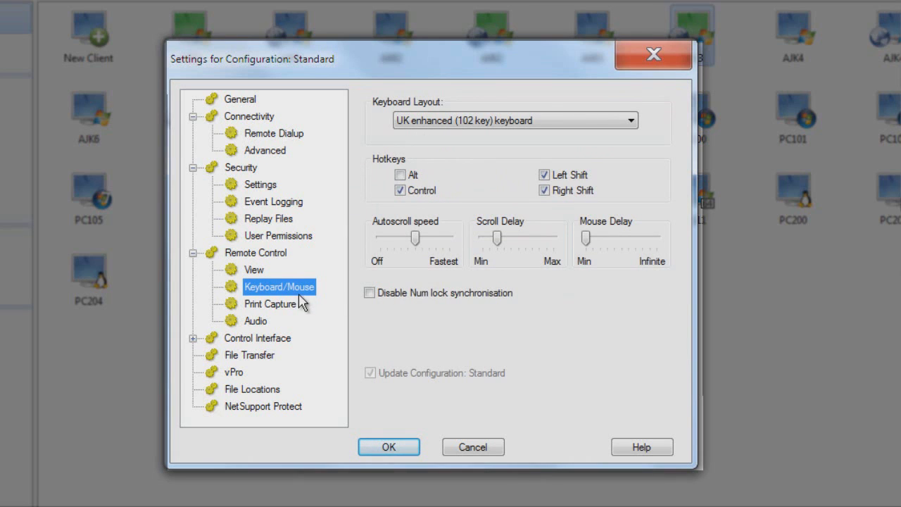
click(443, 126)
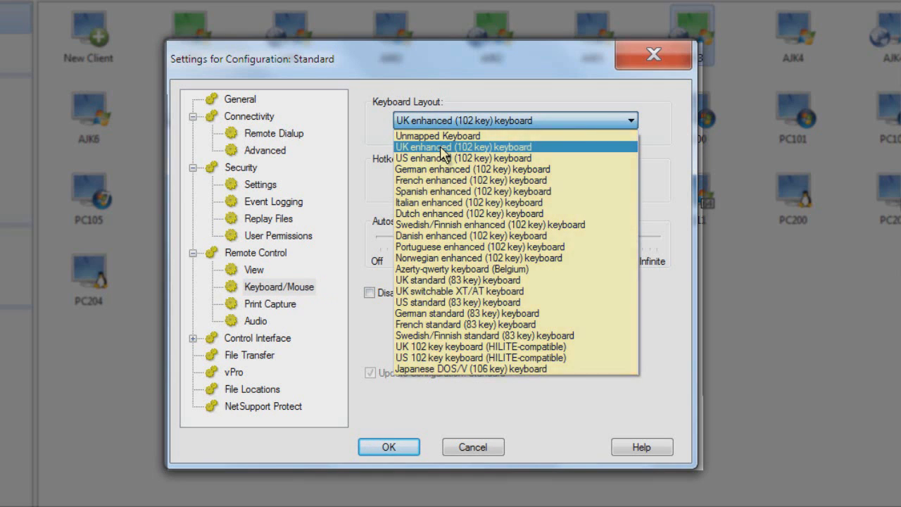
click(442, 148)
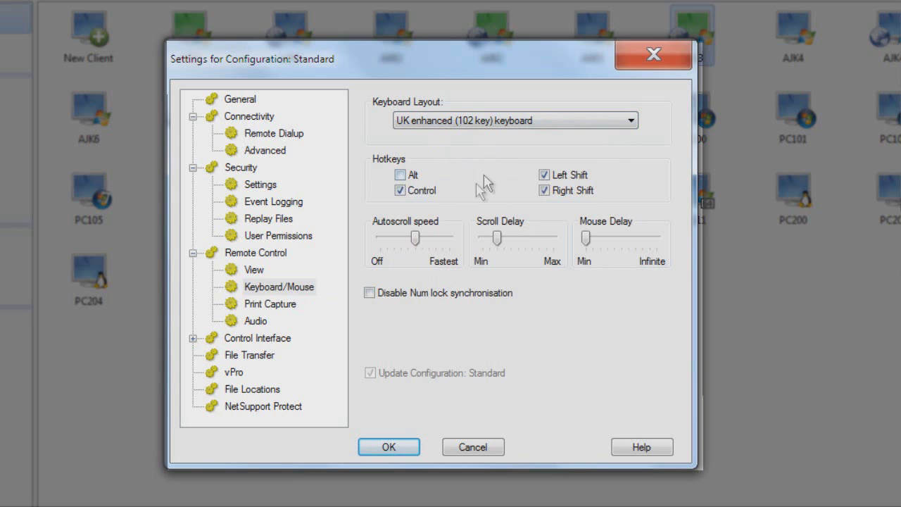
- Review the Remote Control Print Capture and Audio settings, plus the Settings and Functions of the Control Interface
click(280, 306)
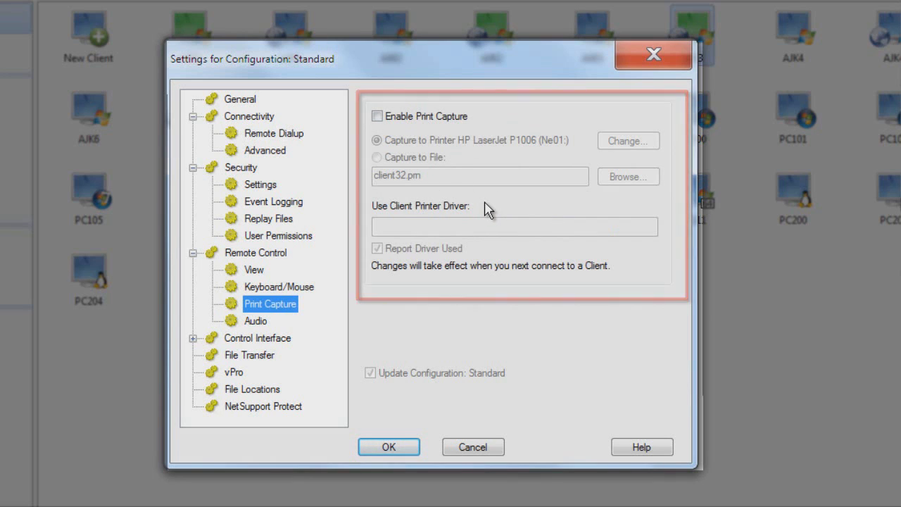
click(253, 322)
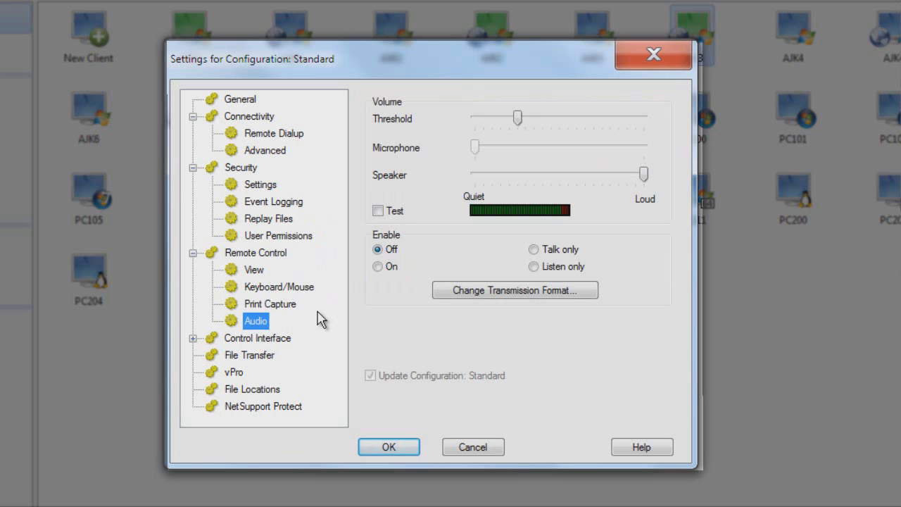
click(274, 339)
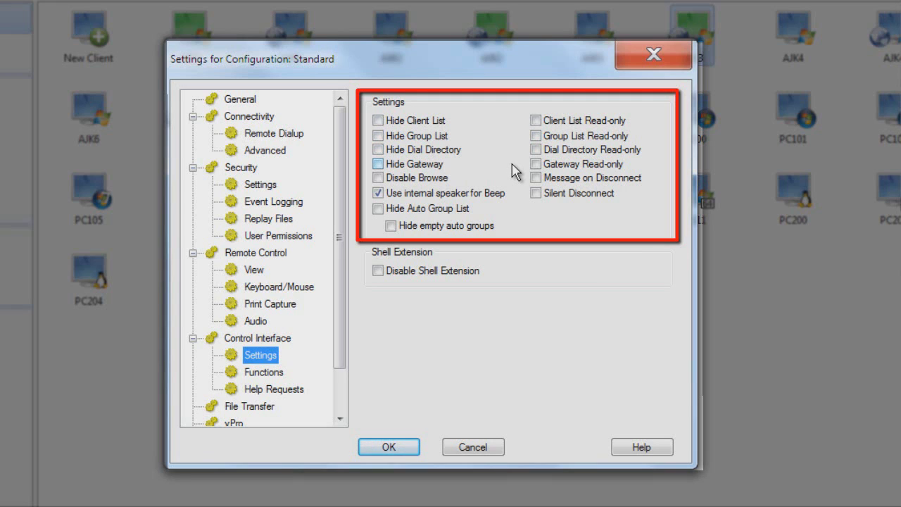
click(258, 373)
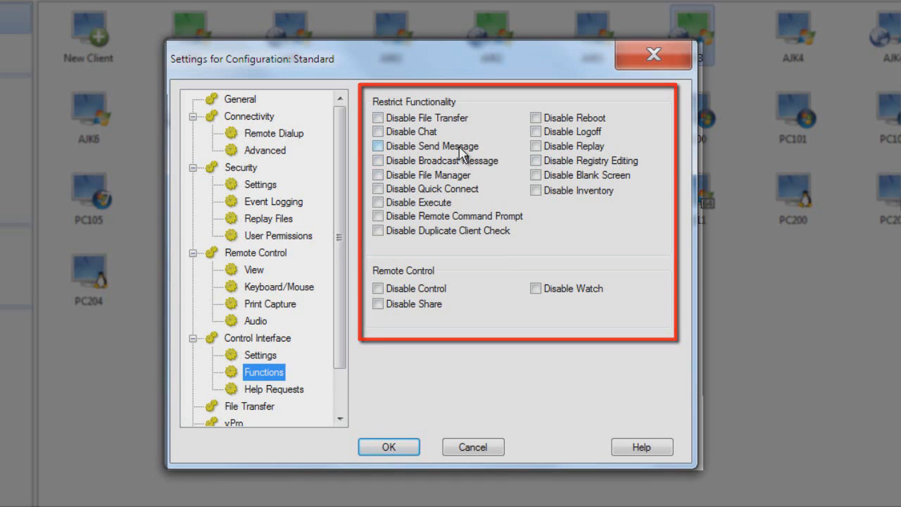
- Review the Help Requests settings of the Control Interface, plus the File Transfer and vPro settings
click(281, 390)
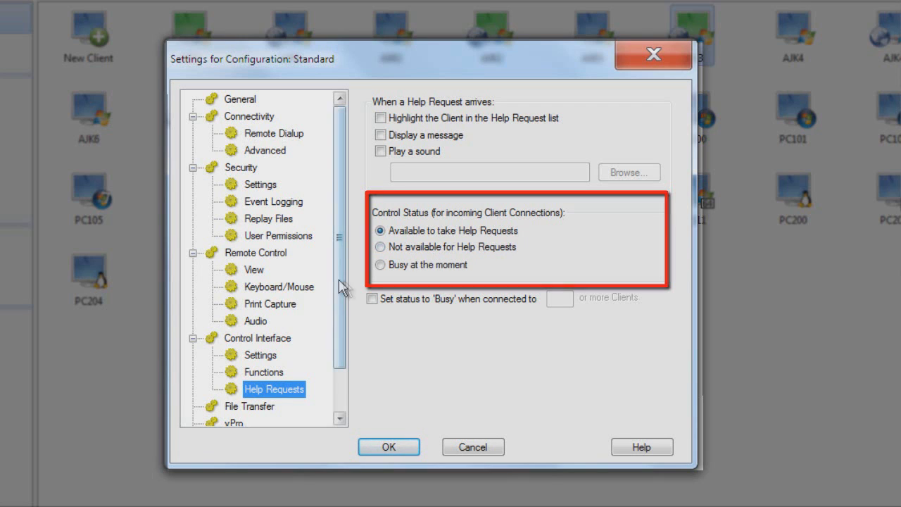
scroll(339, 316, down, 1)
click(254, 356)
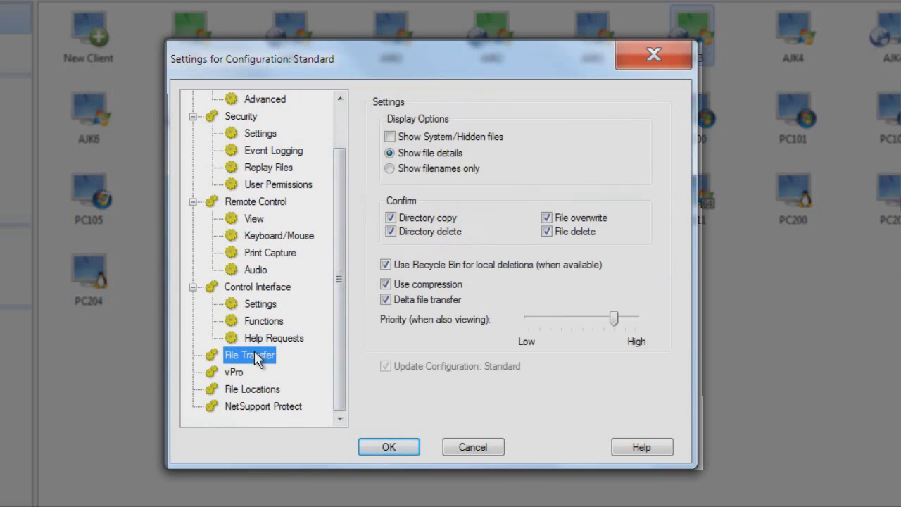
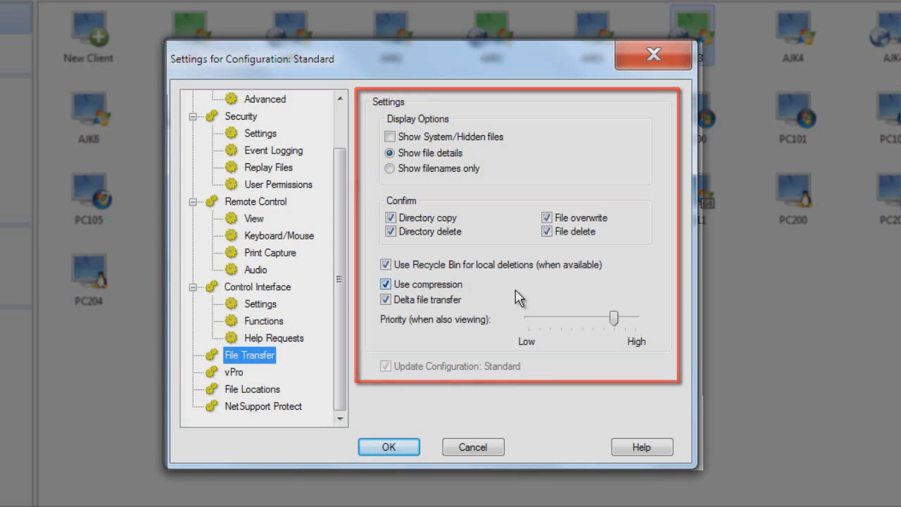
click(233, 372)
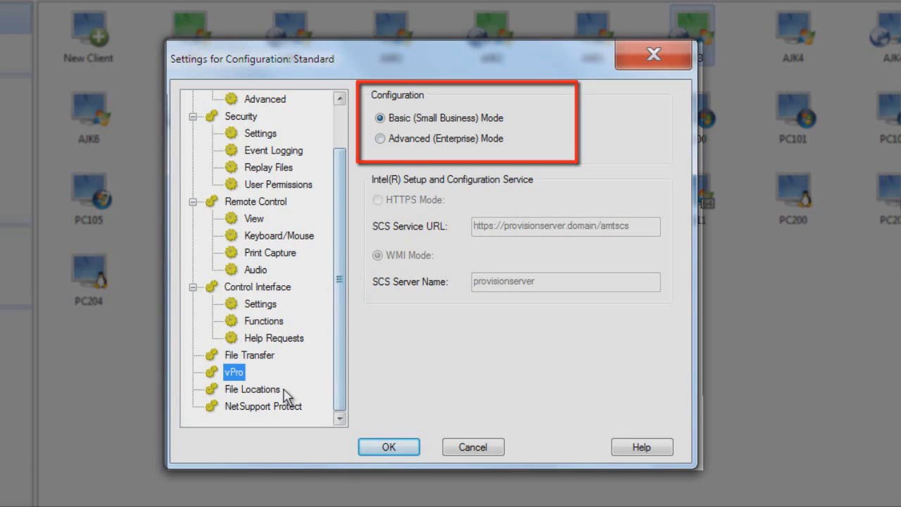
- Review the File Locations and NetSupport Protect settings, accept the Standard configuration's settings and close the configurations list
click(252, 389)
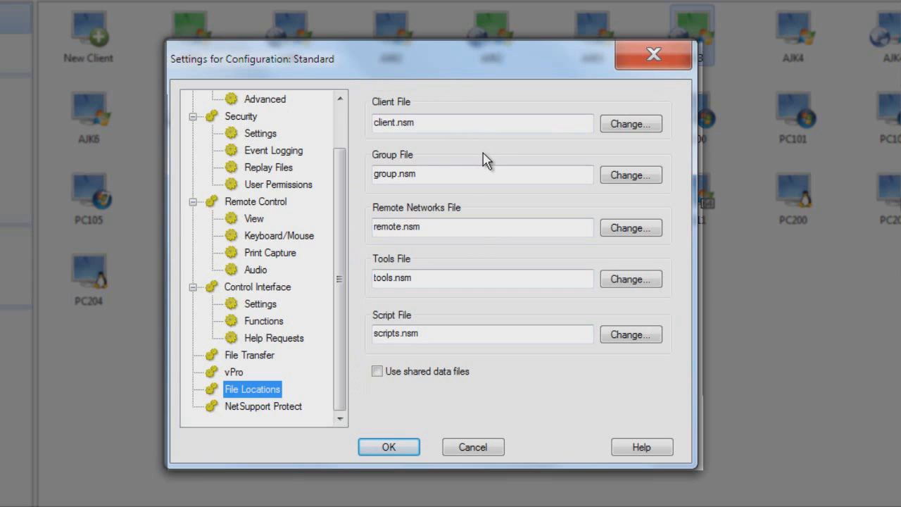
click(285, 406)
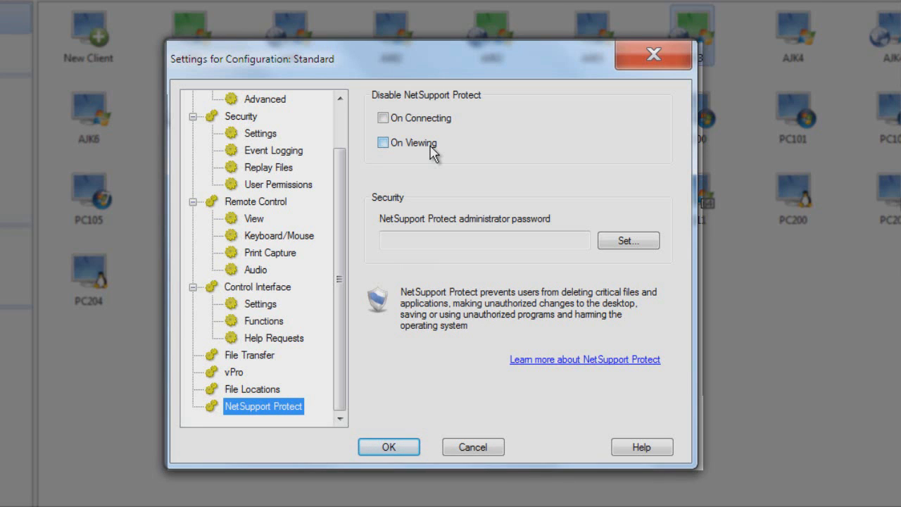
click(405, 446)
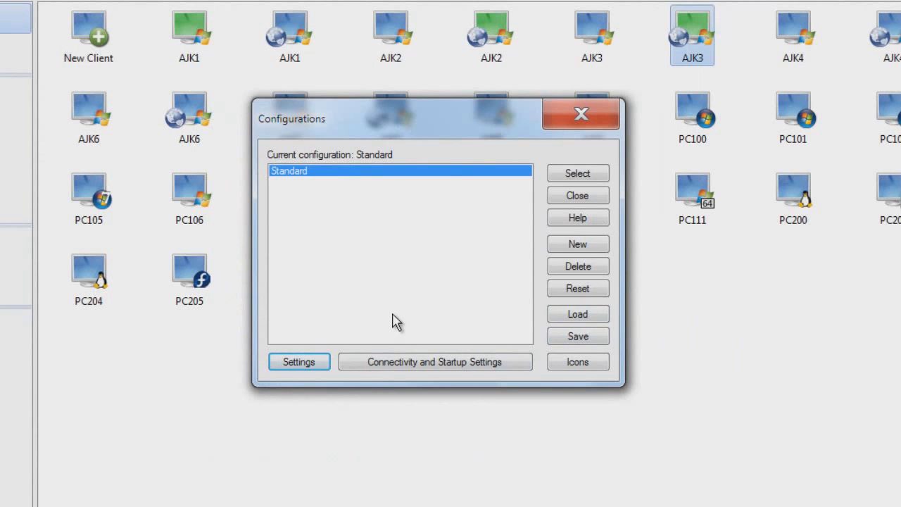
click(556, 199)
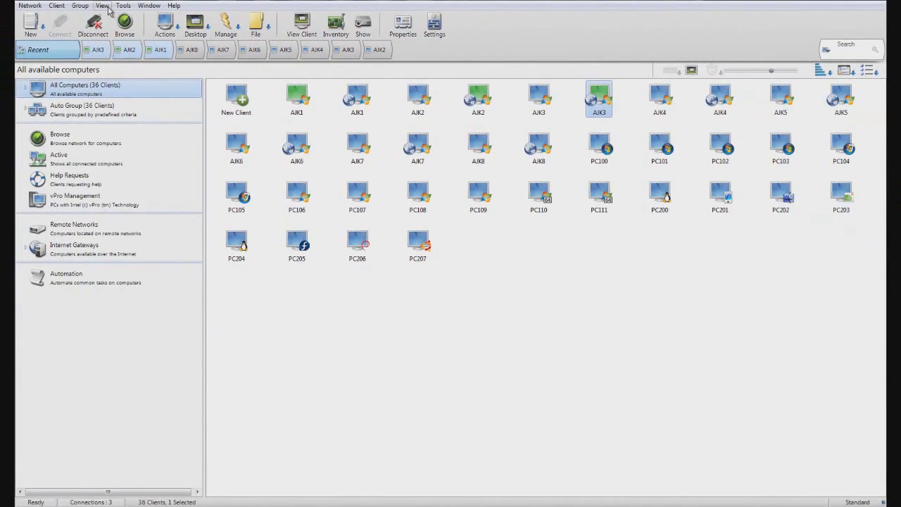
- Open the toolbar customization, browse its available and current buttons, and close it keeping the present layout
click(109, 10)
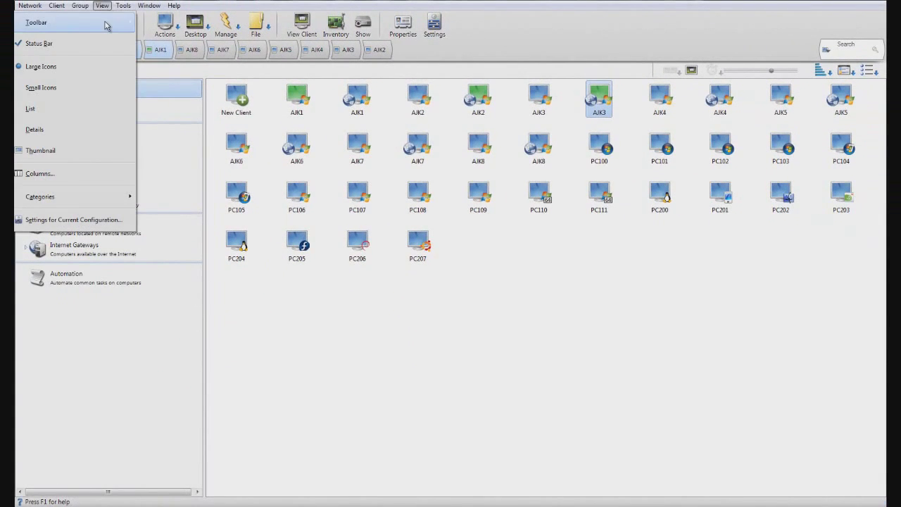
mouse_move(109, 25)
click(169, 129)
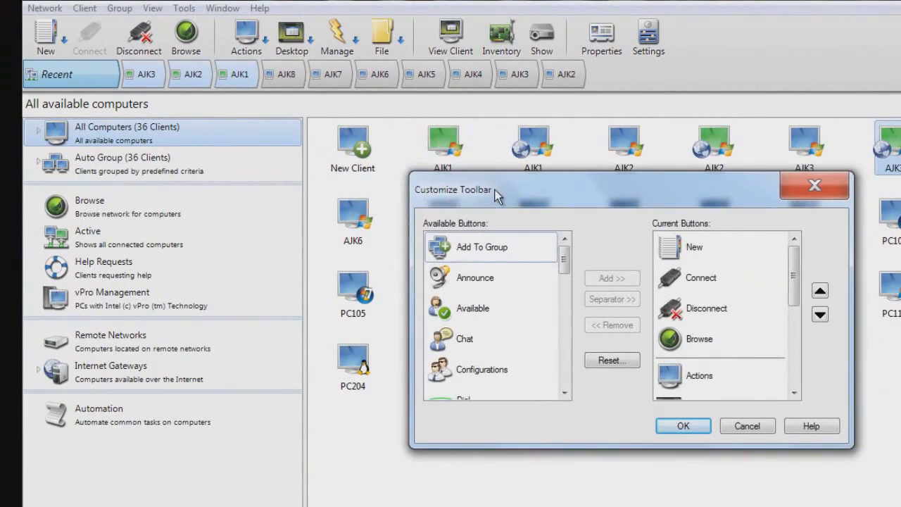
drag(565, 266, 565, 241)
drag(793, 276, 787, 239)
click(696, 426)
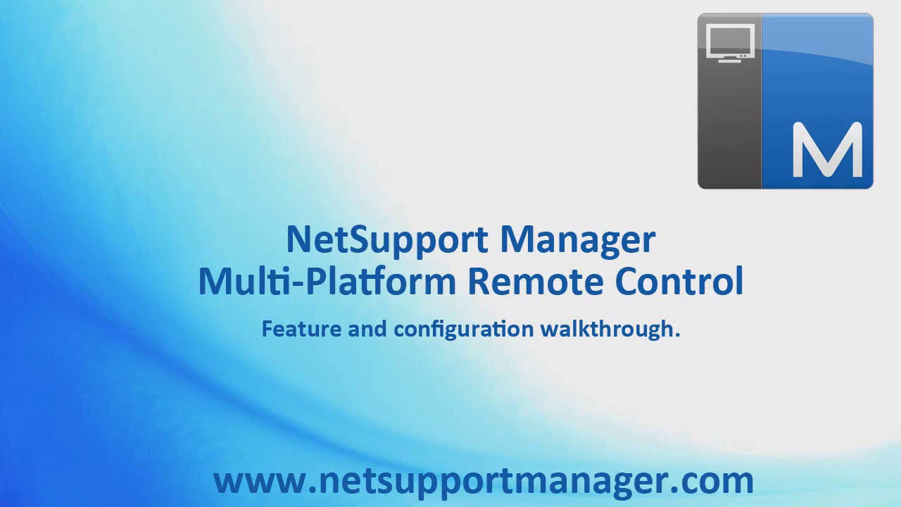